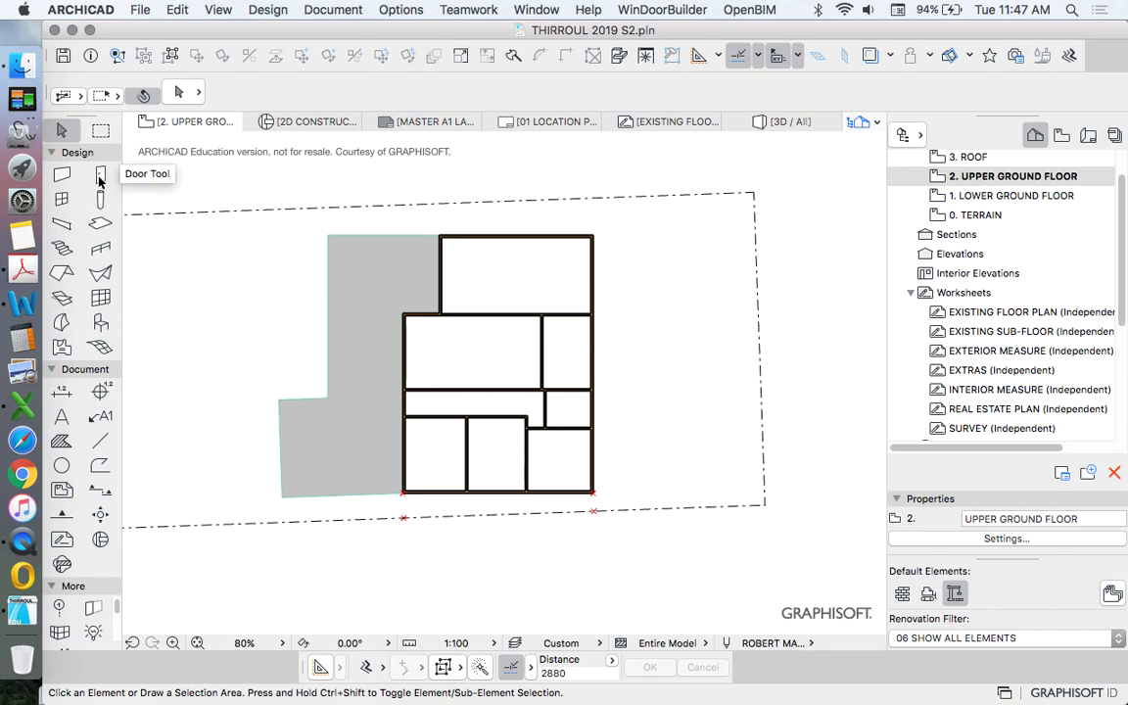
Open the default settings of the Door tool and expand the 1.2 Doors 22 folder in the linked object library
{"action": "left_click", "coordinate": [99, 179]}
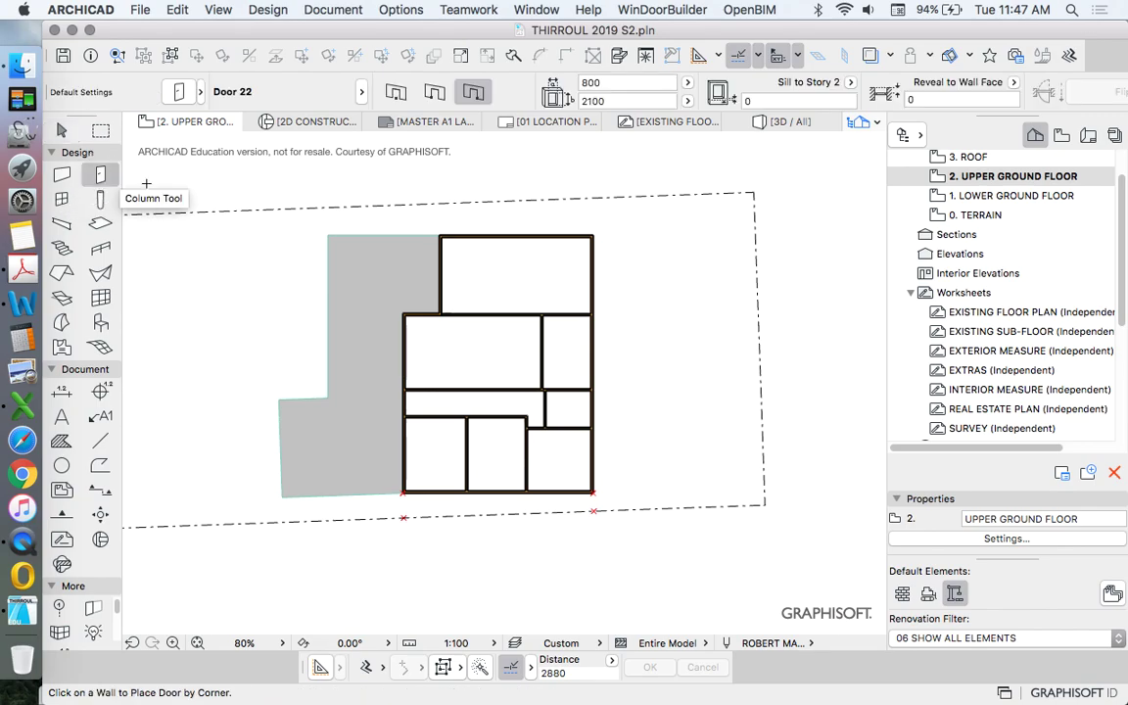
{"action": "left_click", "coordinate": [179, 92]}
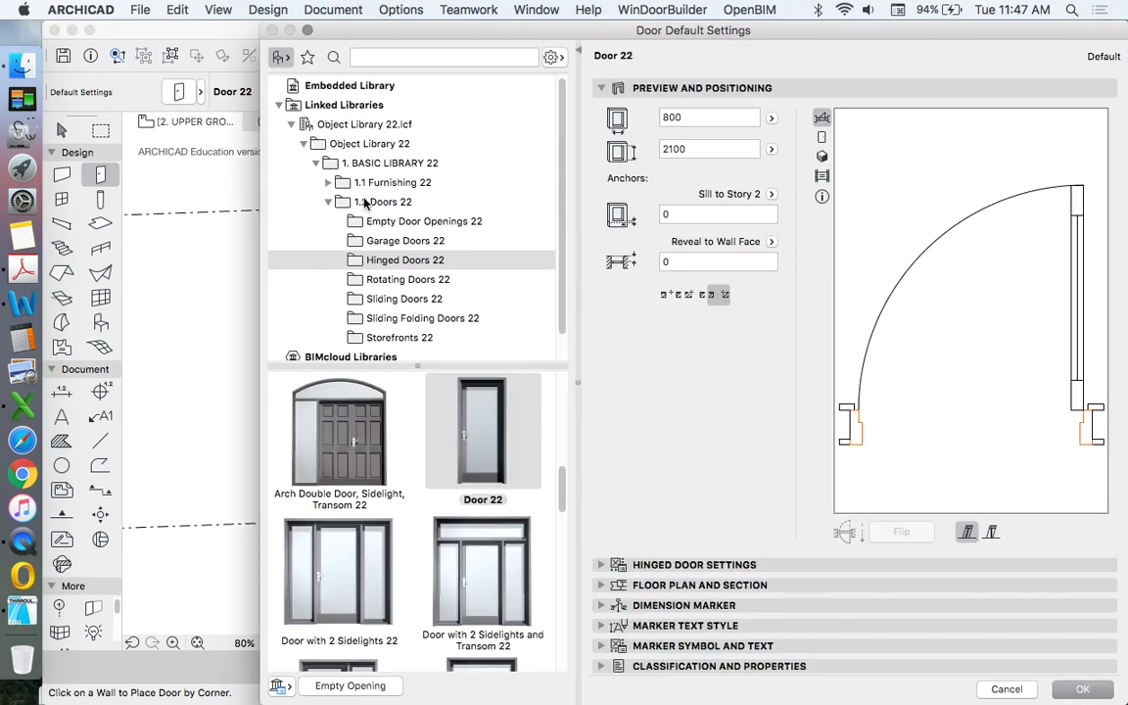
{"action": "scroll", "coordinate": [349, 117], "scroll_direction": "down", "scroll_amount": 1}
{"action": "scroll", "coordinate": [350, 118], "scroll_direction": "up", "scroll_amount": 1}
{"action": "mouse_move", "coordinate": [460, 30]}
{"action": "left_mouse_down"}
{"action": "mouse_move", "coordinate": [494, 83]}
{"action": "mouse_move", "coordinate": [469, 29]}
{"action": "left_mouse_up"}
{"action": "scroll", "coordinate": [415, 144], "scroll_direction": "down", "scroll_amount": 2}
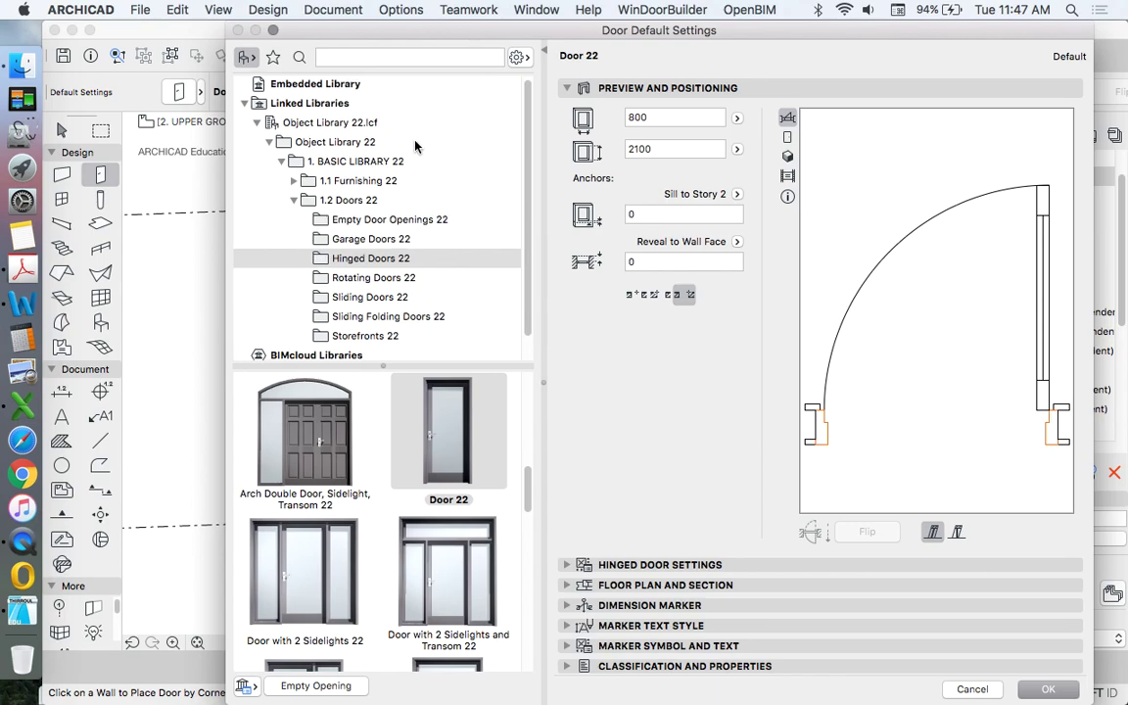
{"action": "left_click", "coordinate": [294, 190]}
{"action": "double_click", "coordinate": [297, 202]}
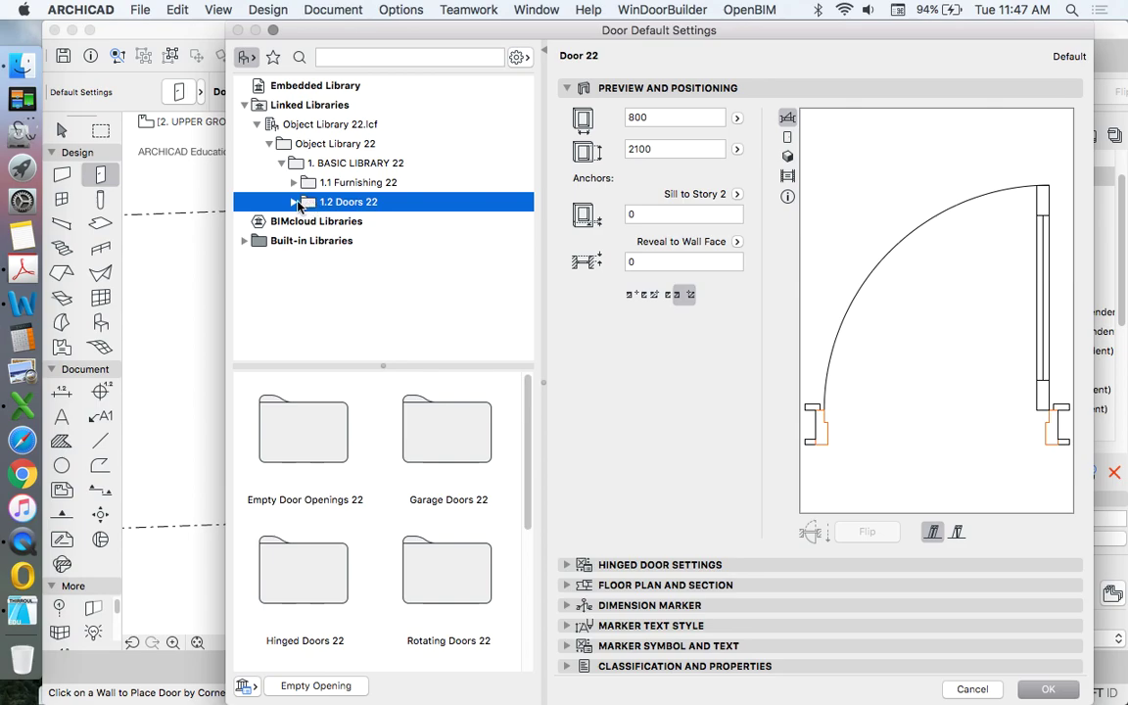
{"action": "scroll", "coordinate": [362, 178], "scroll_direction": "down", "scroll_amount": 1}
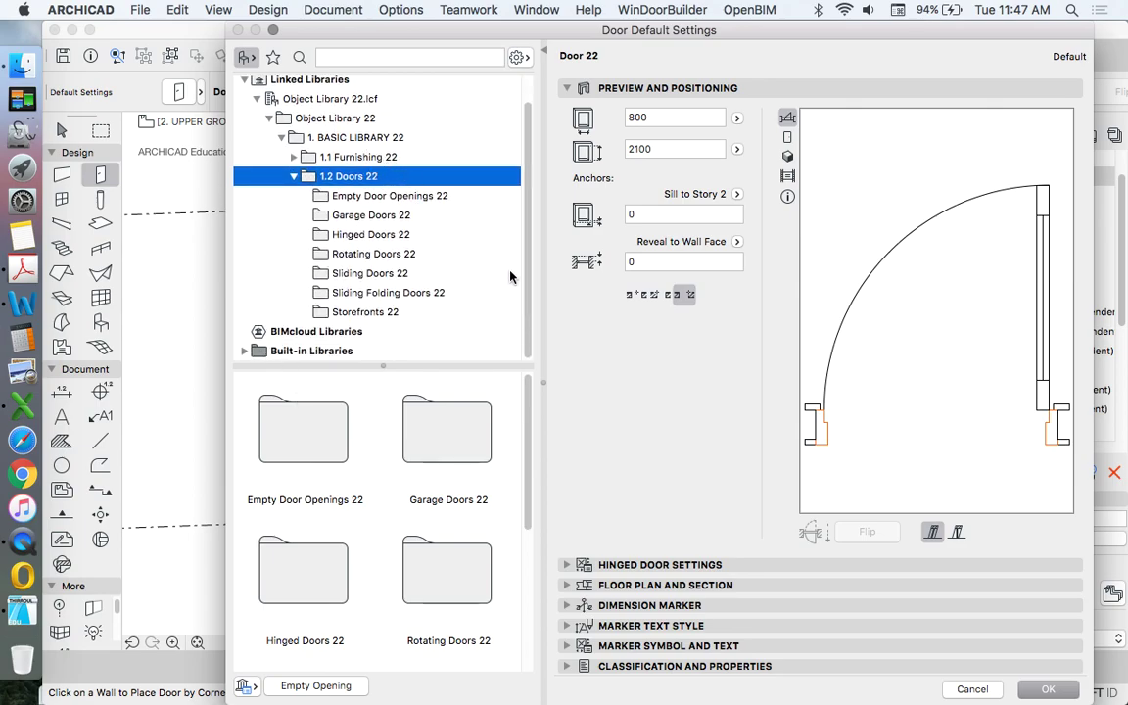
Look through the empty opening, garage, hinged, rotating and sliding door folders to examine the available door types
{"action": "left_click", "coordinate": [367, 196]}
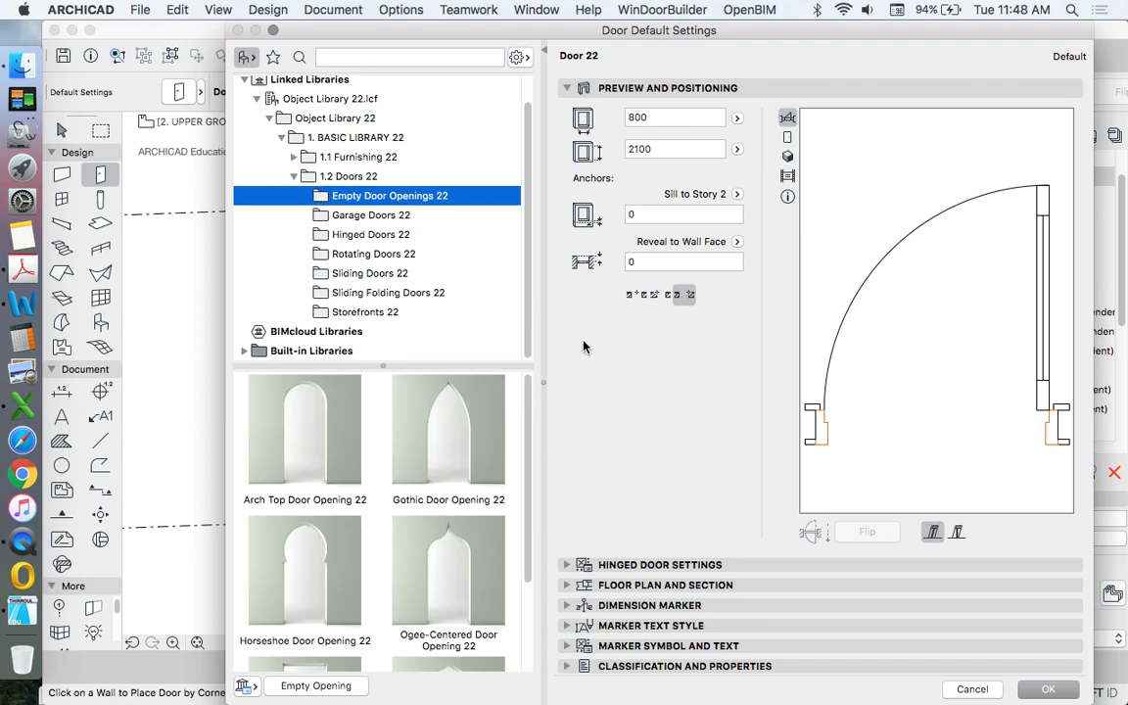
{"action": "scroll", "coordinate": [427, 460], "scroll_direction": "down", "scroll_amount": 3}
{"action": "scroll", "coordinate": [428, 452], "scroll_direction": "up", "scroll_amount": 3}
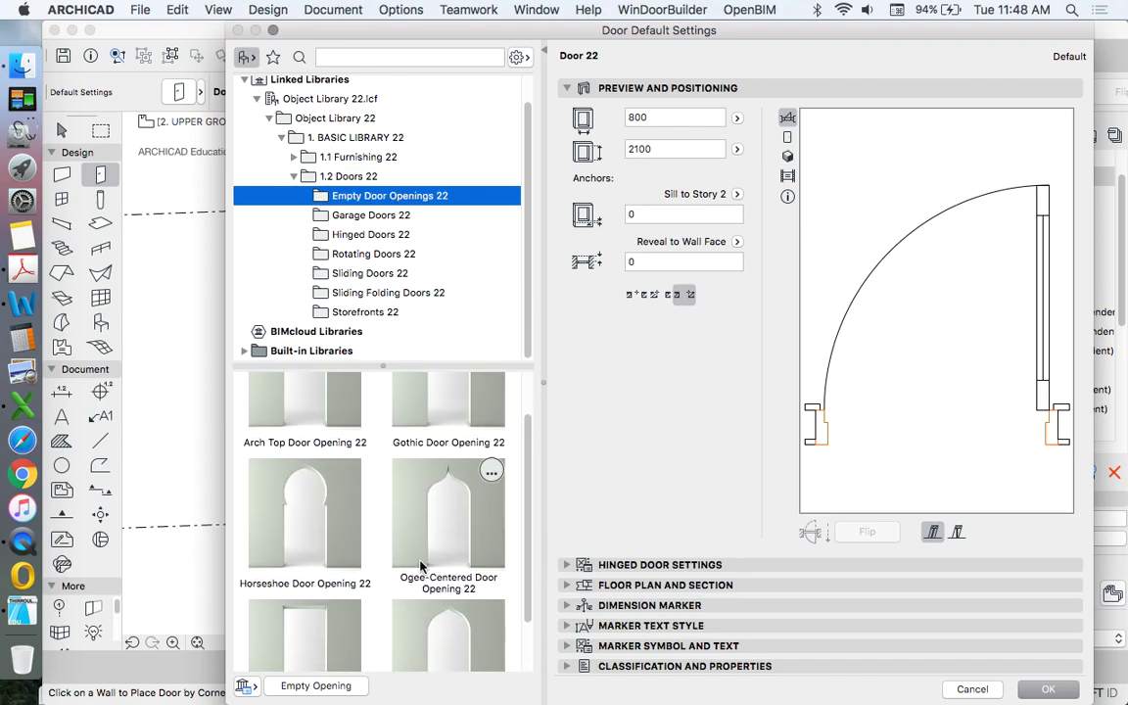
{"action": "scroll", "coordinate": [439, 462], "scroll_direction": "down", "scroll_amount": 3}
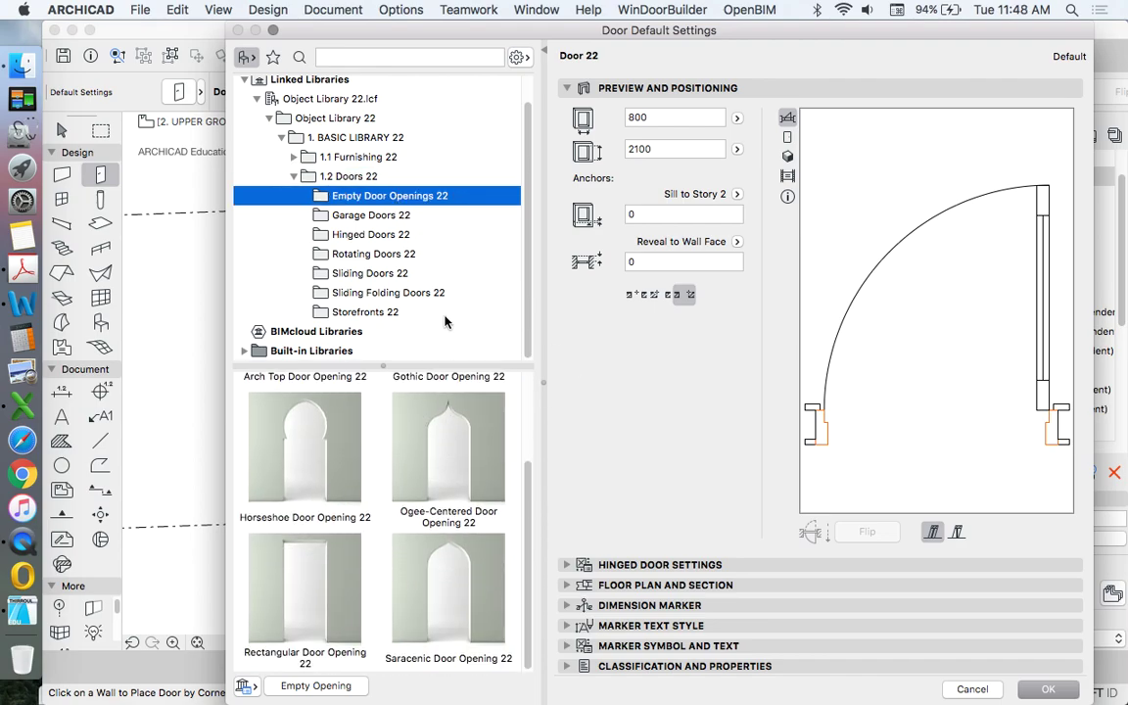
{"action": "left_click", "coordinate": [333, 214]}
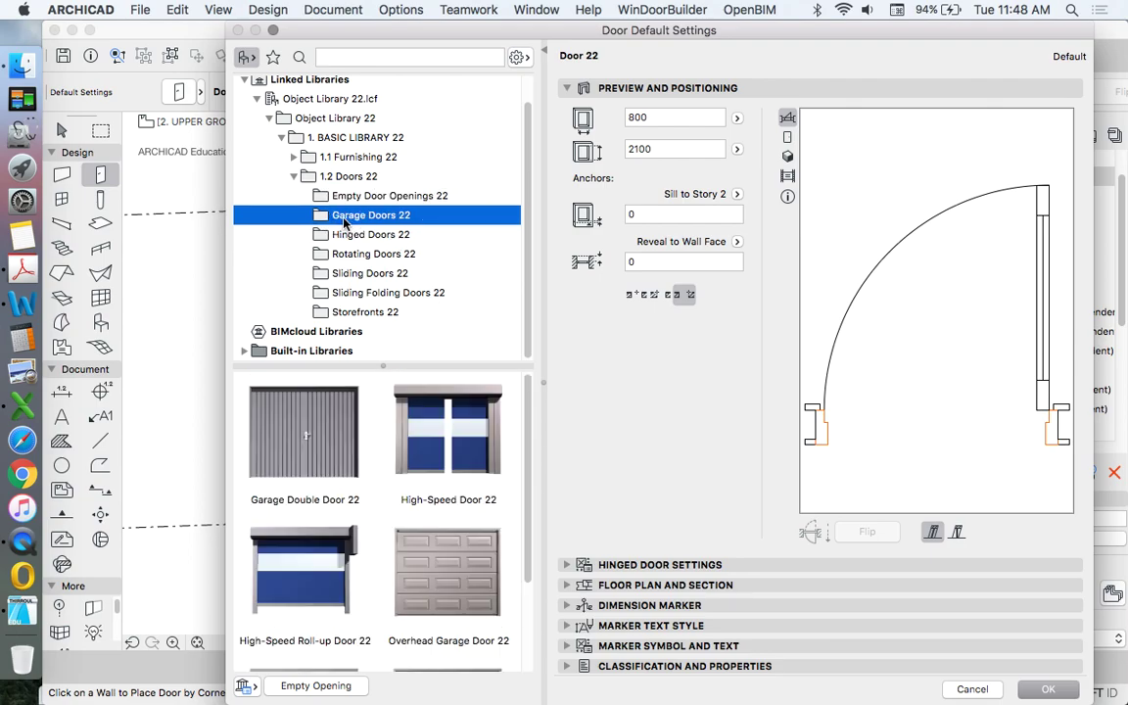
{"action": "left_click", "coordinate": [346, 236]}
{"action": "left_click", "coordinate": [342, 256]}
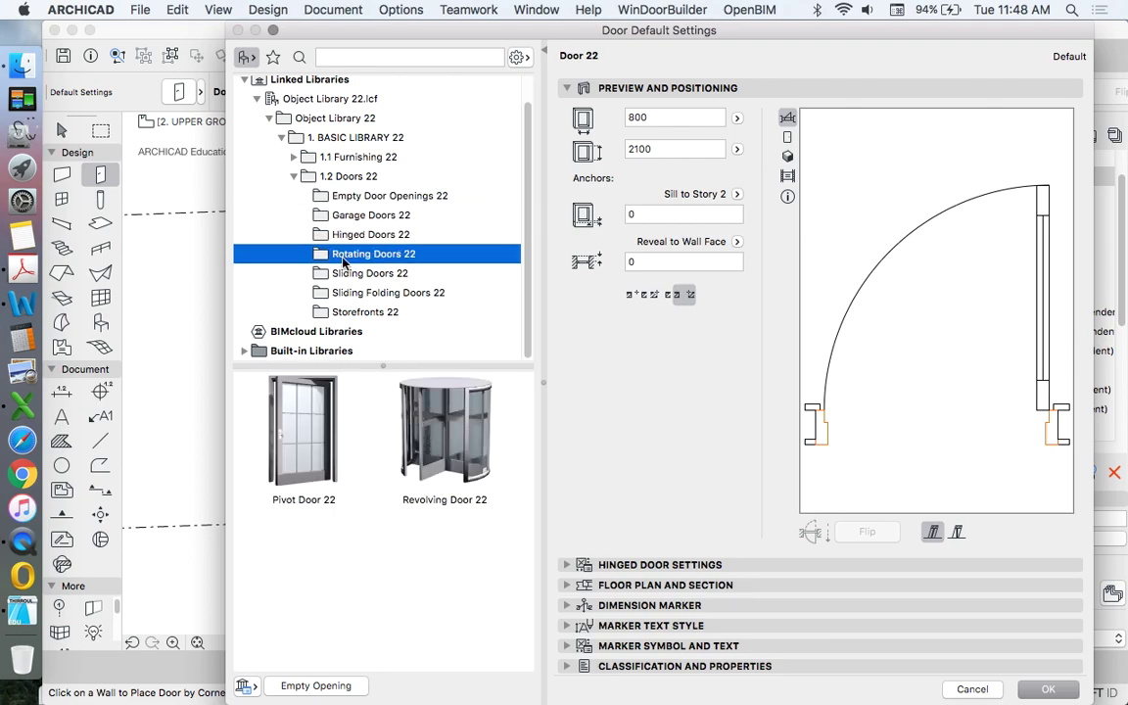
{"action": "left_click", "coordinate": [342, 275]}
{"action": "scroll", "coordinate": [367, 250], "scroll_direction": "up", "scroll_amount": 1}
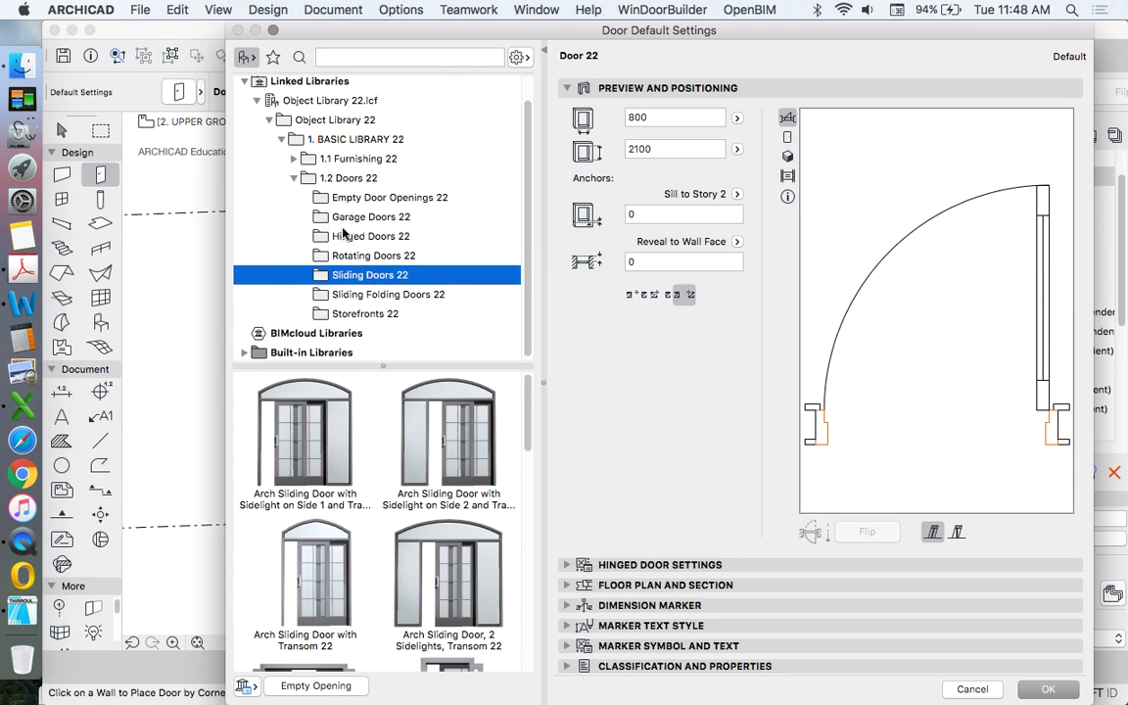
Choose Door 22 from the Hinged Doors 22 folder as the default door and accept the door settings
{"action": "left_click", "coordinate": [343, 240]}
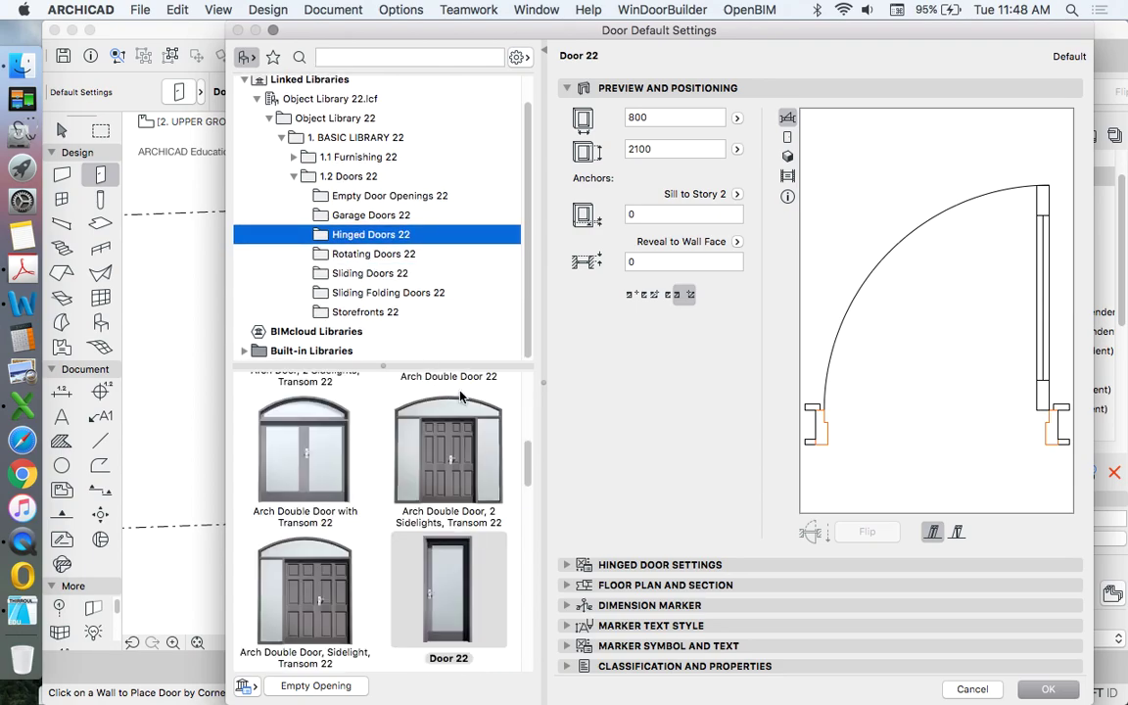
{"action": "scroll", "coordinate": [519, 431], "scroll_direction": "up", "scroll_amount": 3}
{"action": "scroll", "coordinate": [511, 415], "scroll_direction": "down", "scroll_amount": 8}
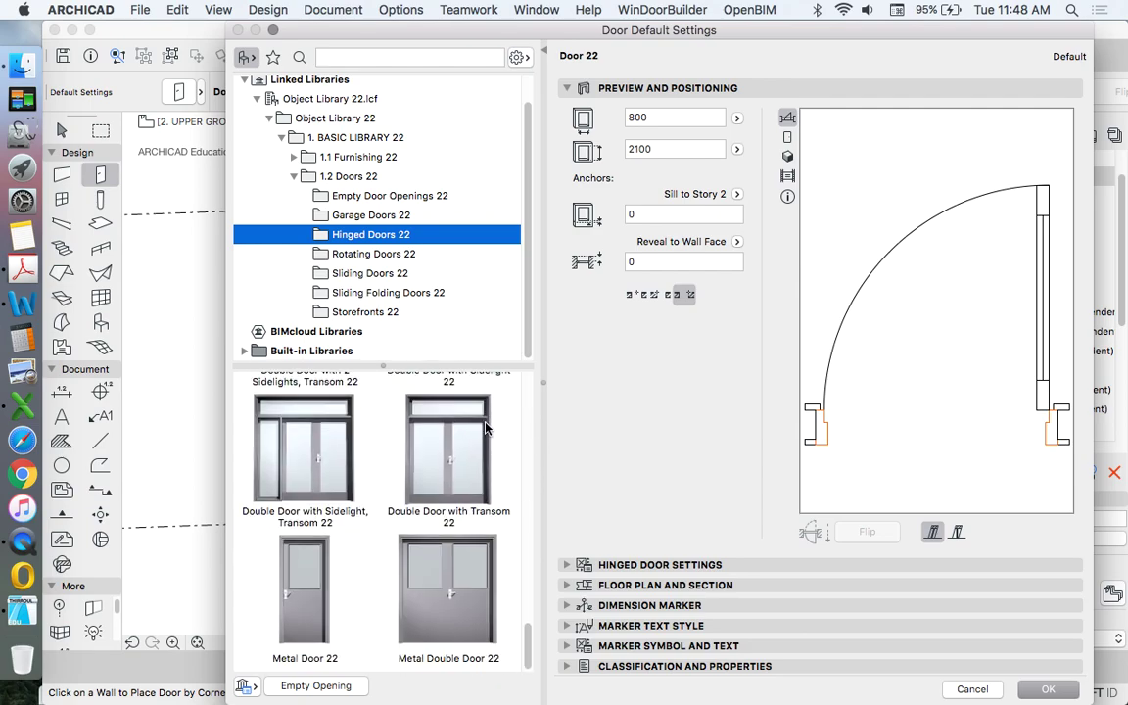
{"action": "scroll", "coordinate": [492, 444], "scroll_direction": "up", "scroll_amount": 8}
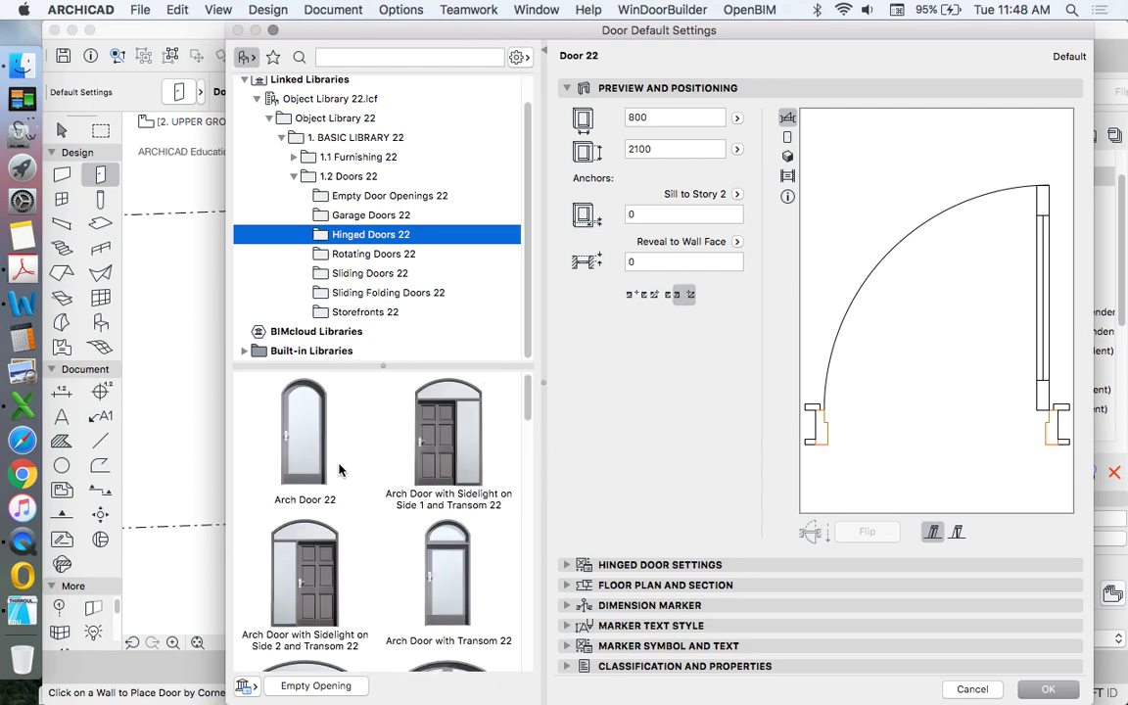
{"action": "scroll", "coordinate": [418, 451], "scroll_direction": "down", "scroll_amount": 8}
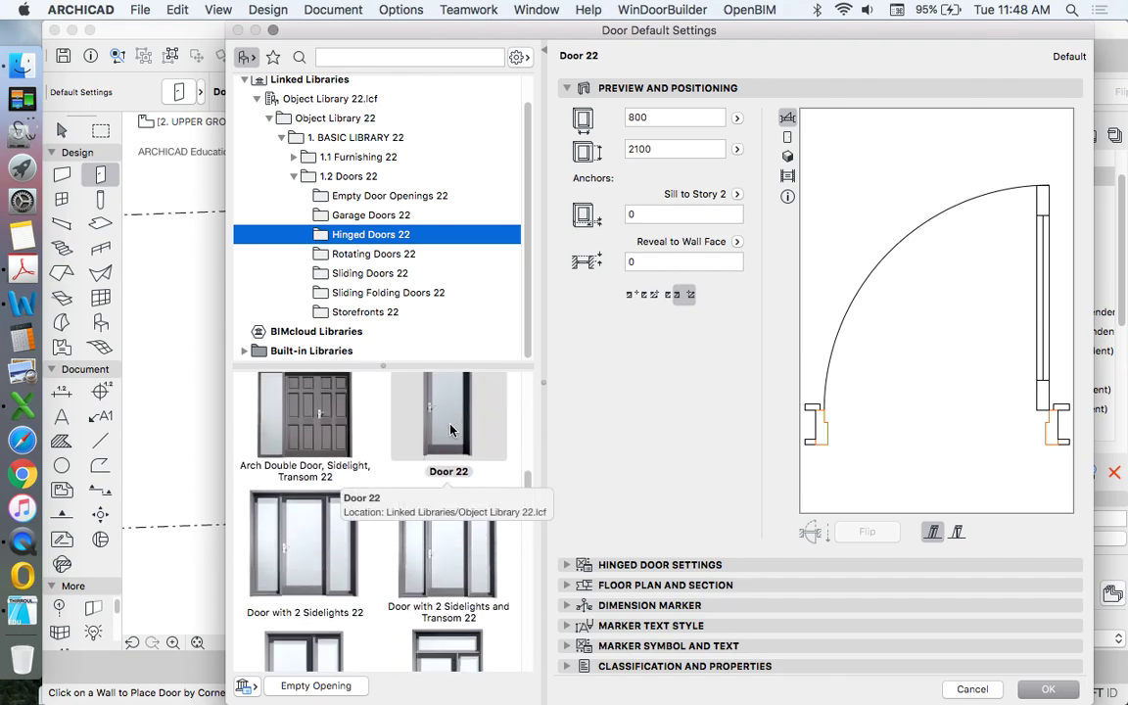
{"action": "scroll", "coordinate": [446, 426], "scroll_direction": "up", "scroll_amount": 5}
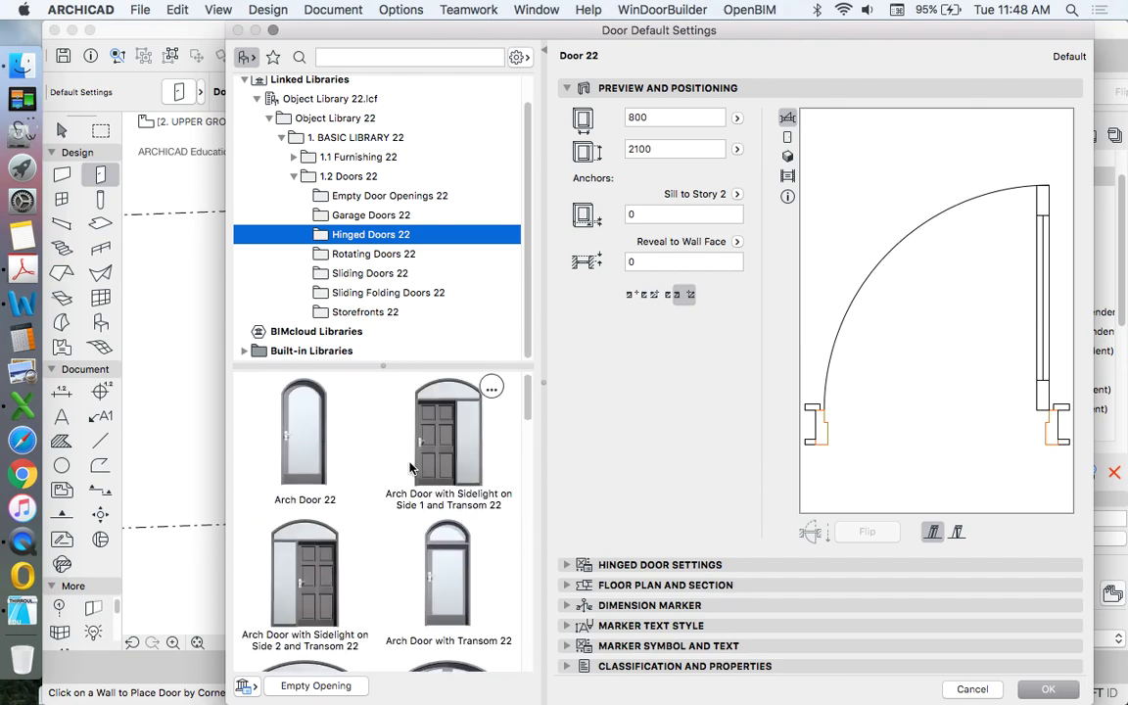
{"action": "scroll", "coordinate": [380, 486], "scroll_direction": "down", "scroll_amount": 4}
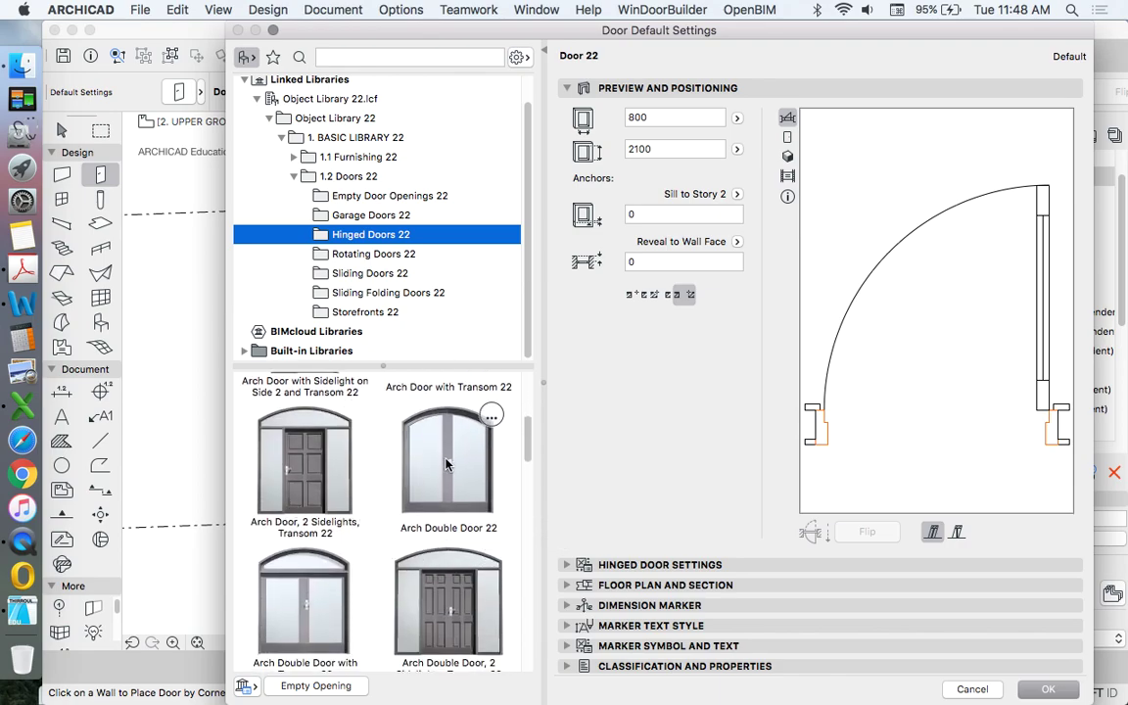
{"action": "scroll", "coordinate": [445, 470], "scroll_direction": "down", "scroll_amount": 3}
{"action": "scroll", "coordinate": [445, 460], "scroll_direction": "down", "scroll_amount": 3}
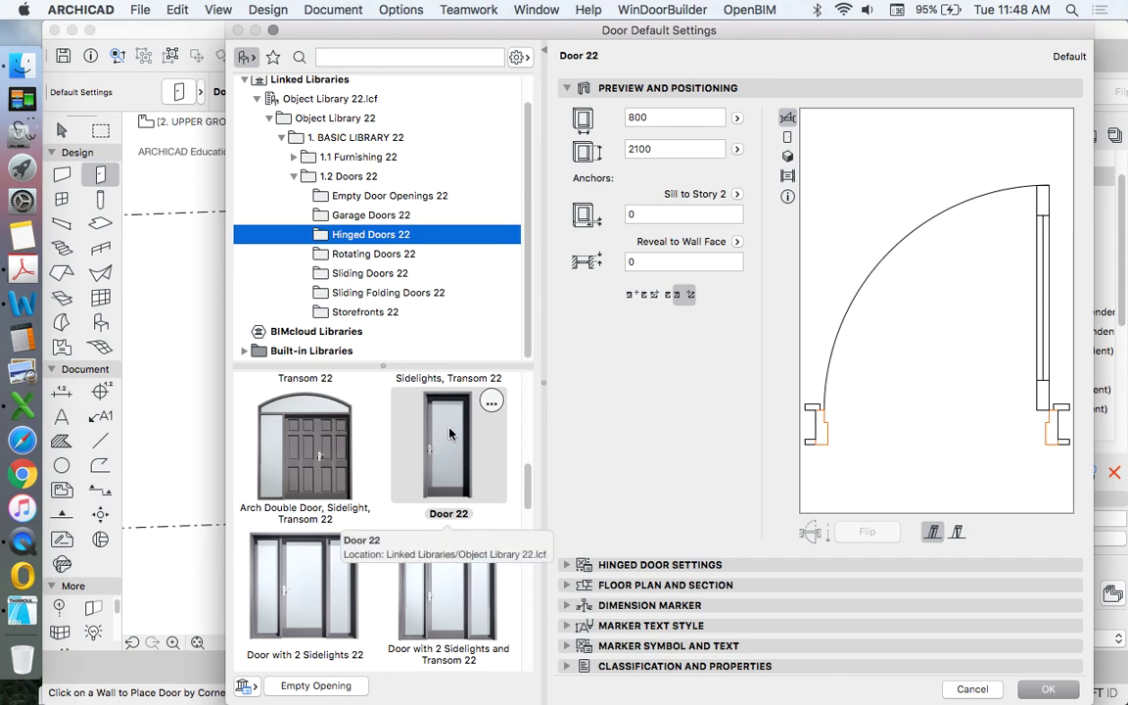
{"action": "left_click", "coordinate": [447, 437]}
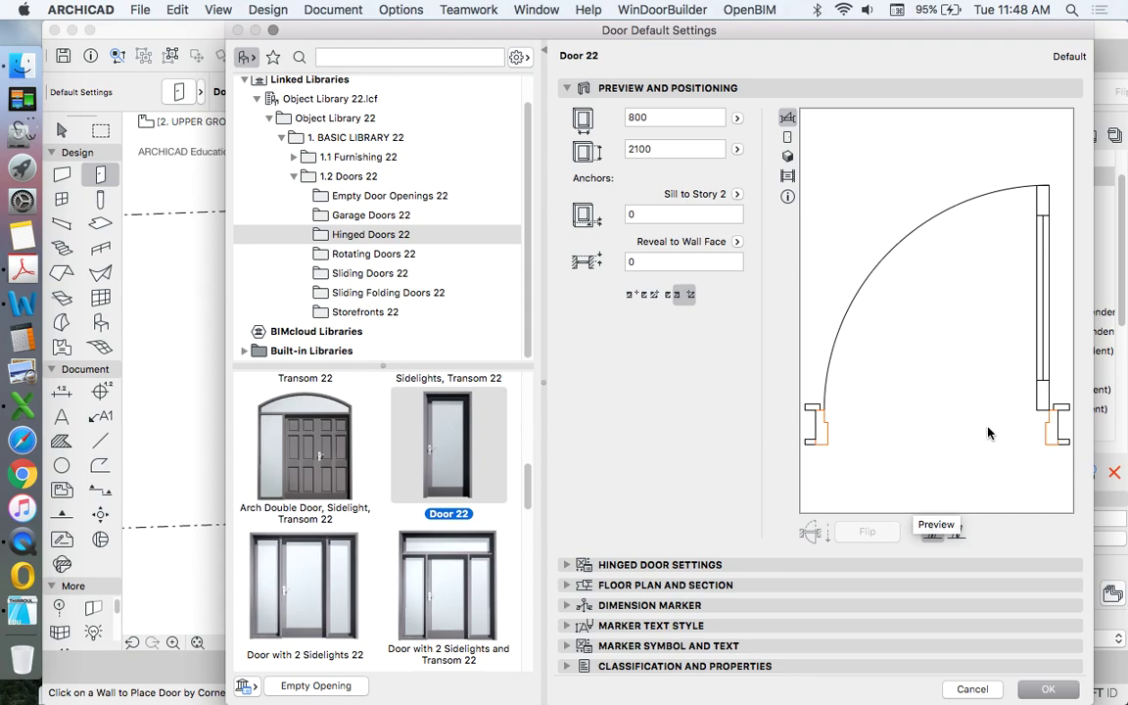
{"action": "left_click", "coordinate": [1055, 690]}
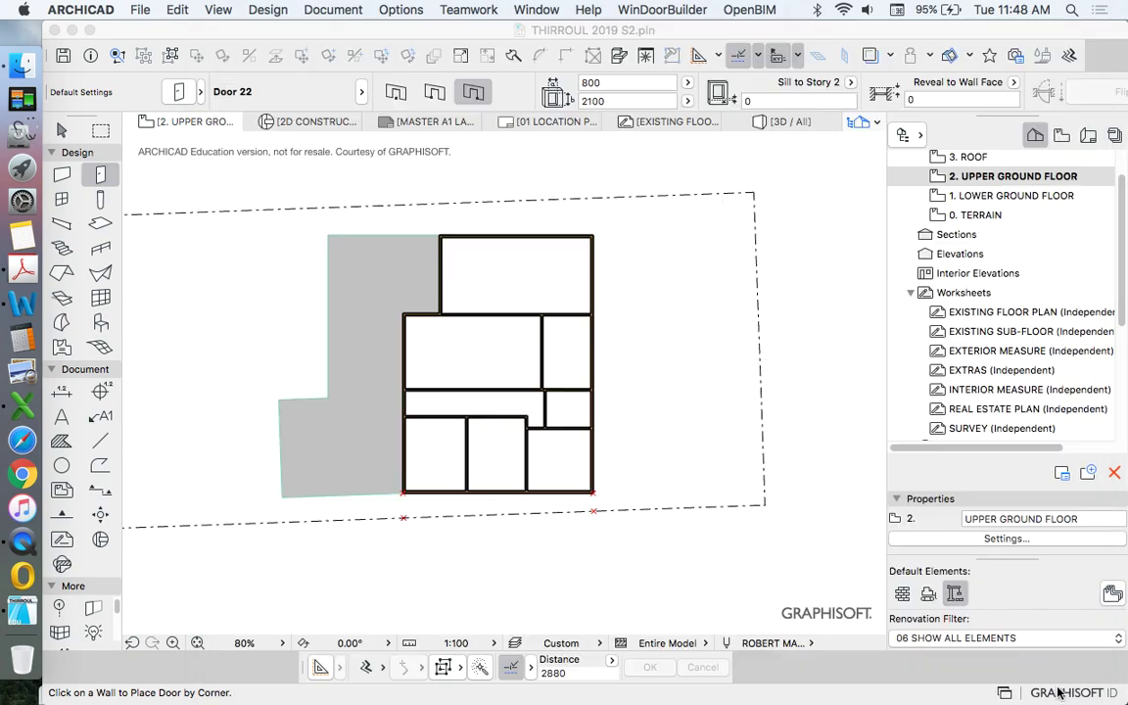
Turn on the trace reference beneath the upper ground floor plan
{"action": "scroll", "coordinate": [587, 294], "scroll_direction": "up", "scroll_amount": 3}
{"action": "scroll", "coordinate": [653, 242], "scroll_direction": "down", "scroll_amount": 3}
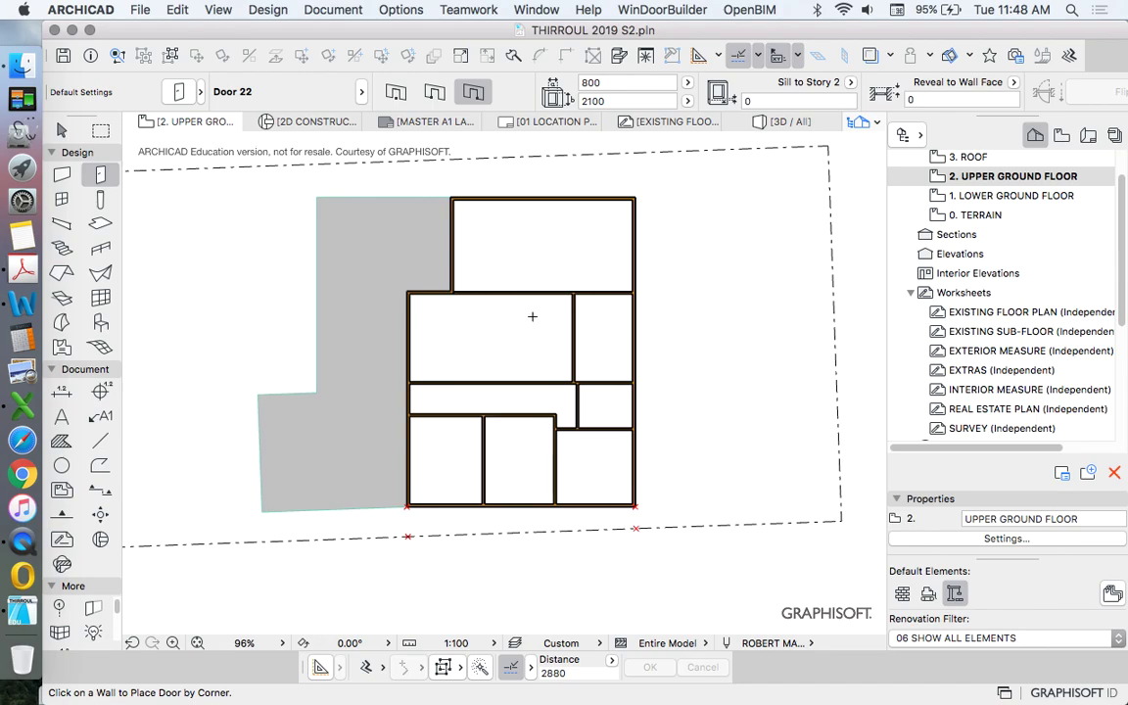
{"action": "left_click", "coordinate": [870, 56]}
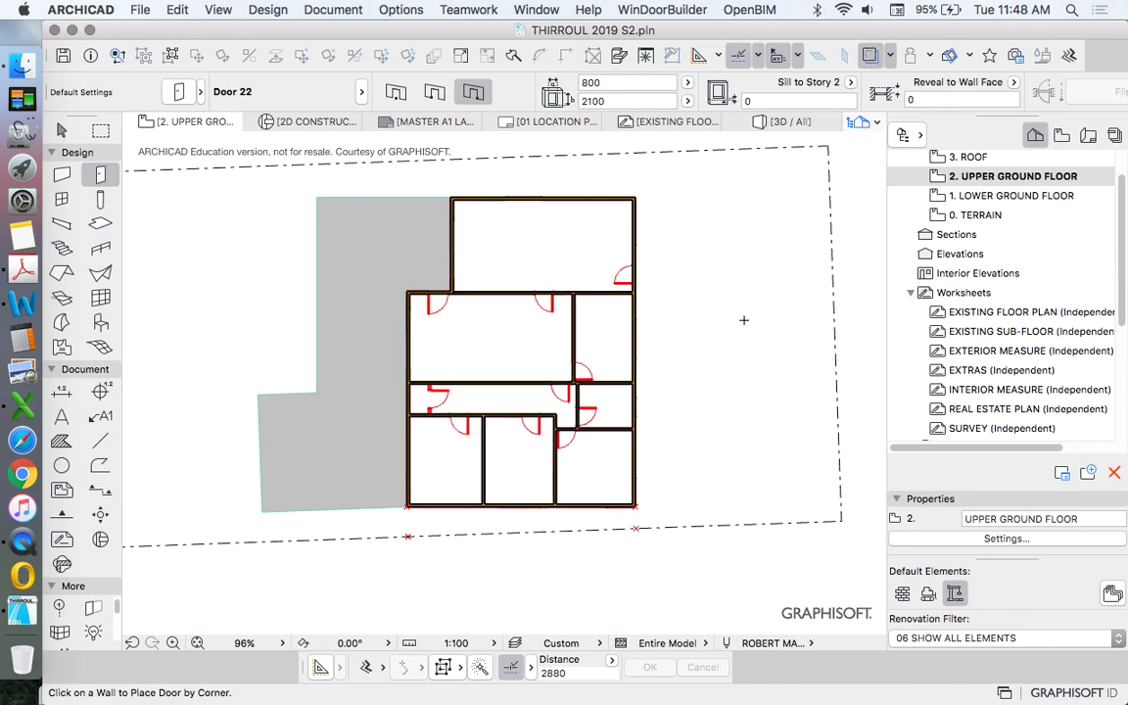
Set Door 22 to corner placement with a side anchor point, checking the traced door in the large upper room's outer wall
{"action": "scroll", "coordinate": [619, 255], "scroll_direction": "up", "scroll_amount": 4}
{"action": "scroll", "coordinate": [684, 282], "scroll_direction": "down", "scroll_amount": 2}
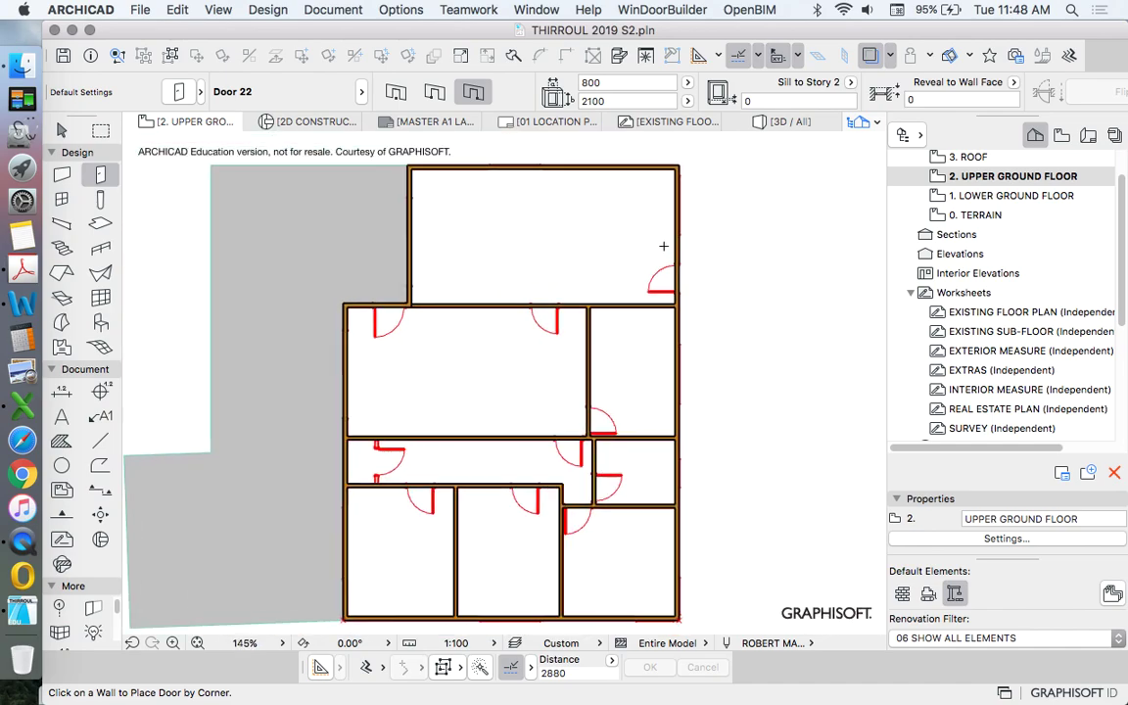
{"action": "scroll", "coordinate": [686, 262], "scroll_direction": "up", "scroll_amount": 2}
{"action": "scroll", "coordinate": [508, 370], "scroll_direction": "down", "scroll_amount": 1}
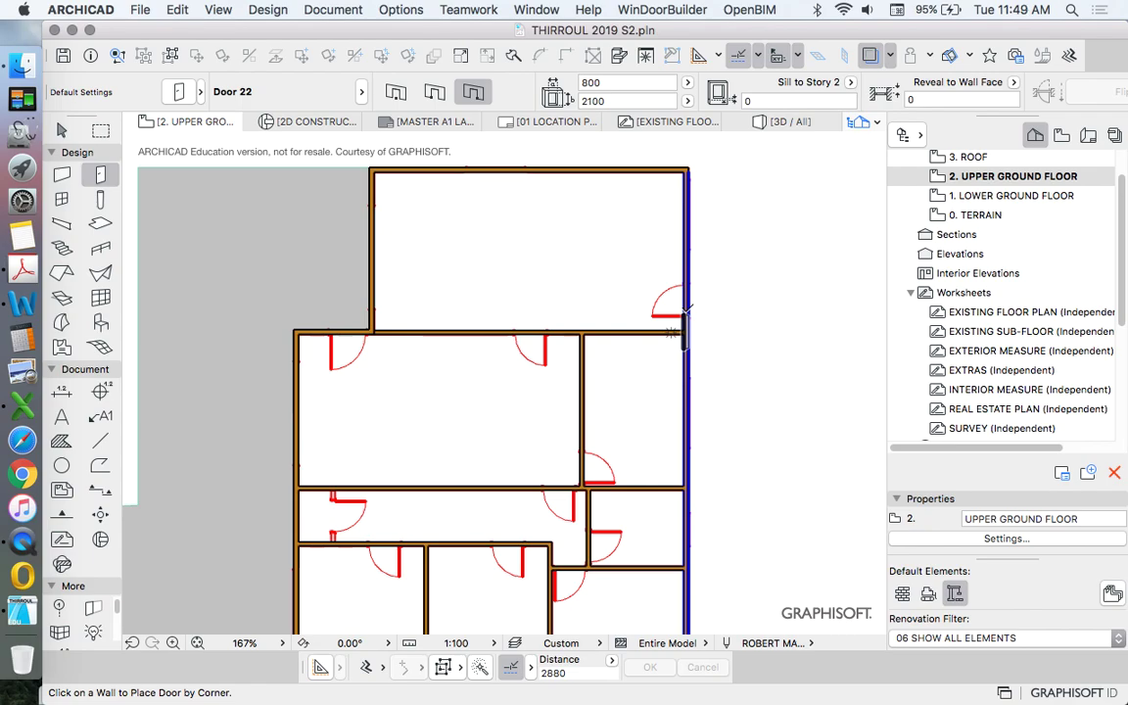
{"action": "scroll", "coordinate": [703, 287], "scroll_direction": "up", "scroll_amount": 2}
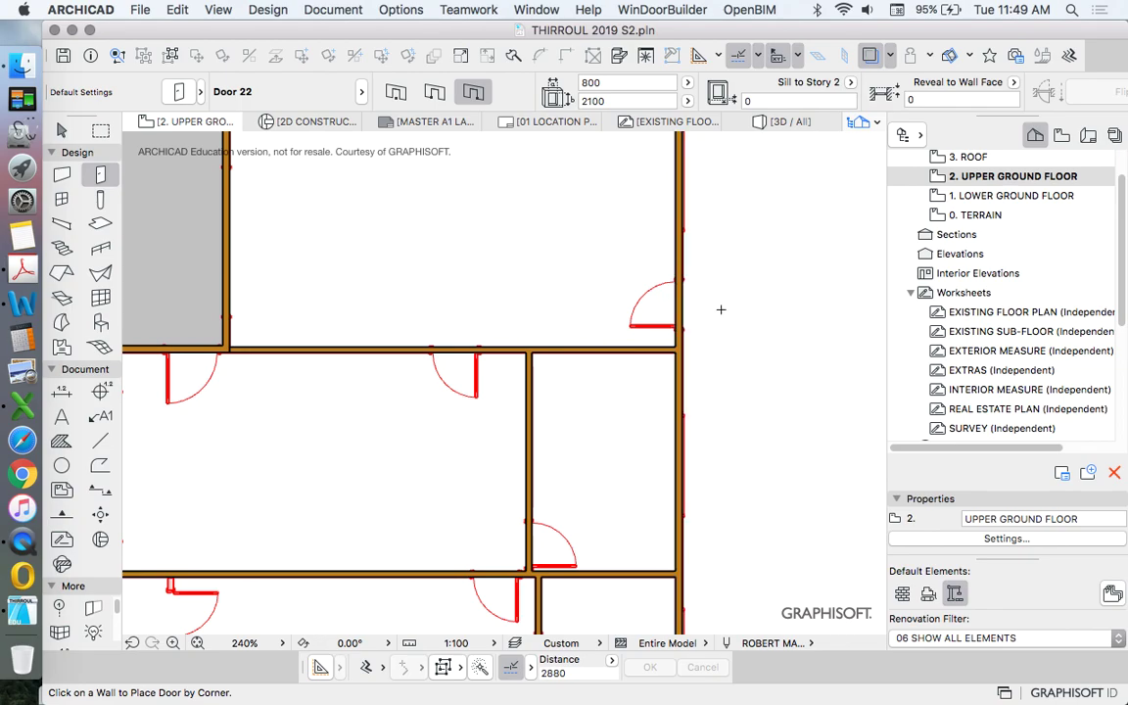
{"action": "scroll", "coordinate": [670, 312], "scroll_direction": "up", "scroll_amount": 9}
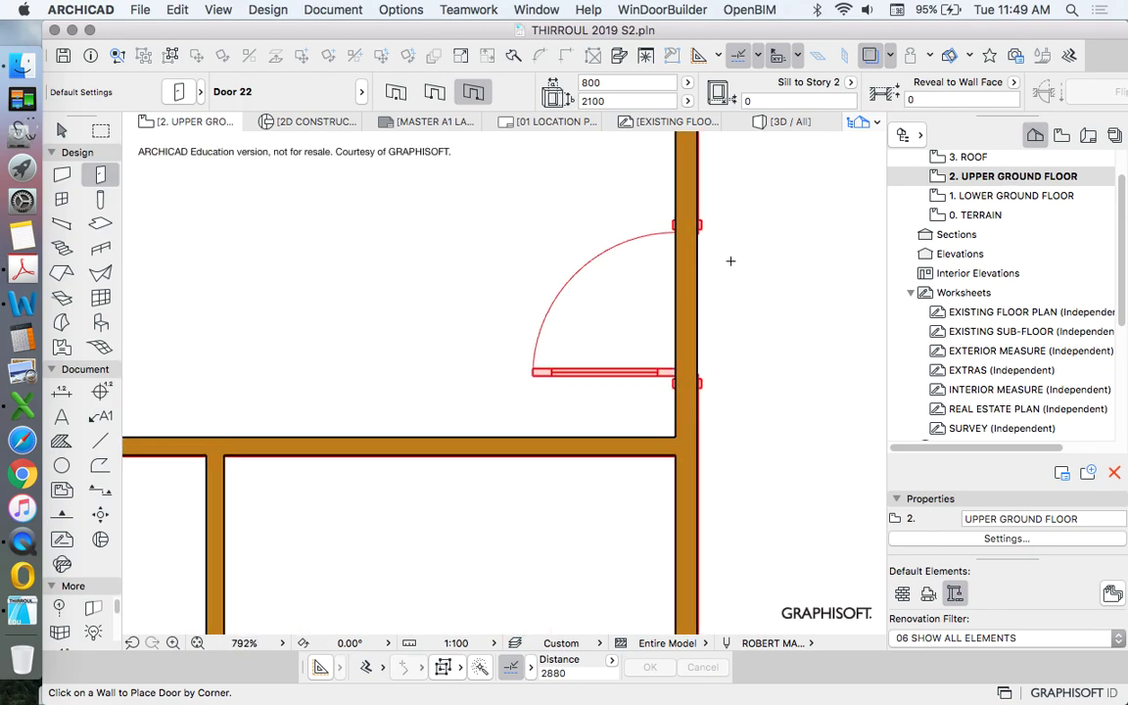
{"action": "scroll", "coordinate": [653, 314], "scroll_direction": "down", "scroll_amount": 1}
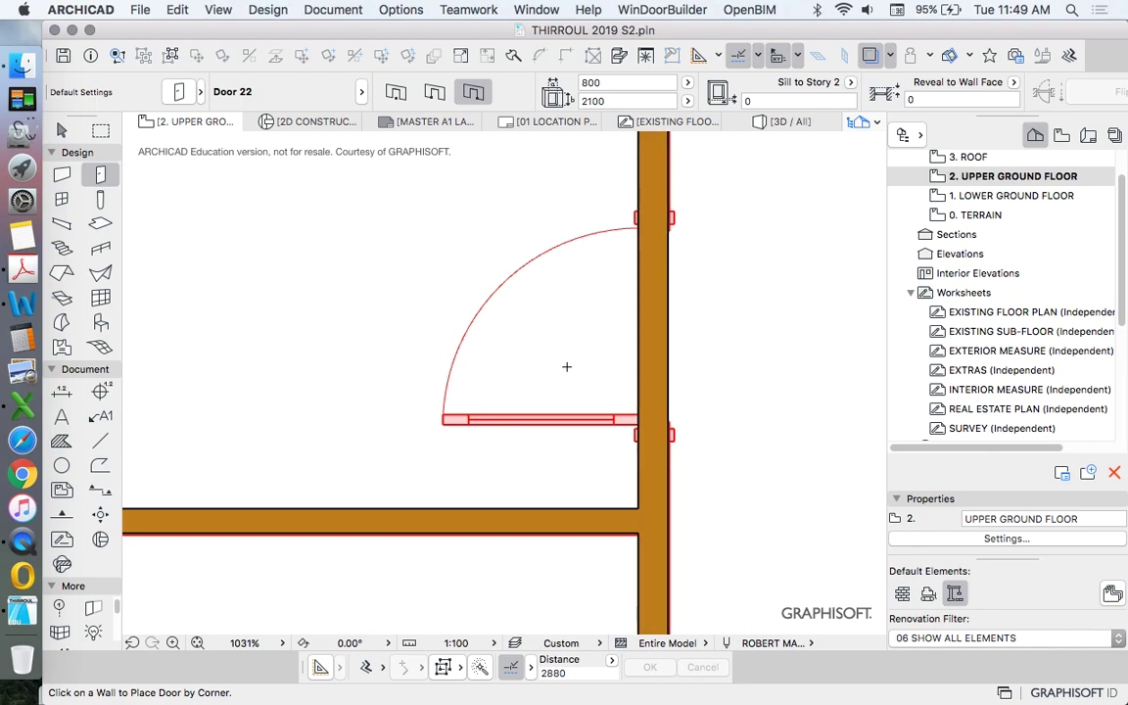
{"action": "scroll", "coordinate": [578, 366], "scroll_direction": "down", "scroll_amount": 2}
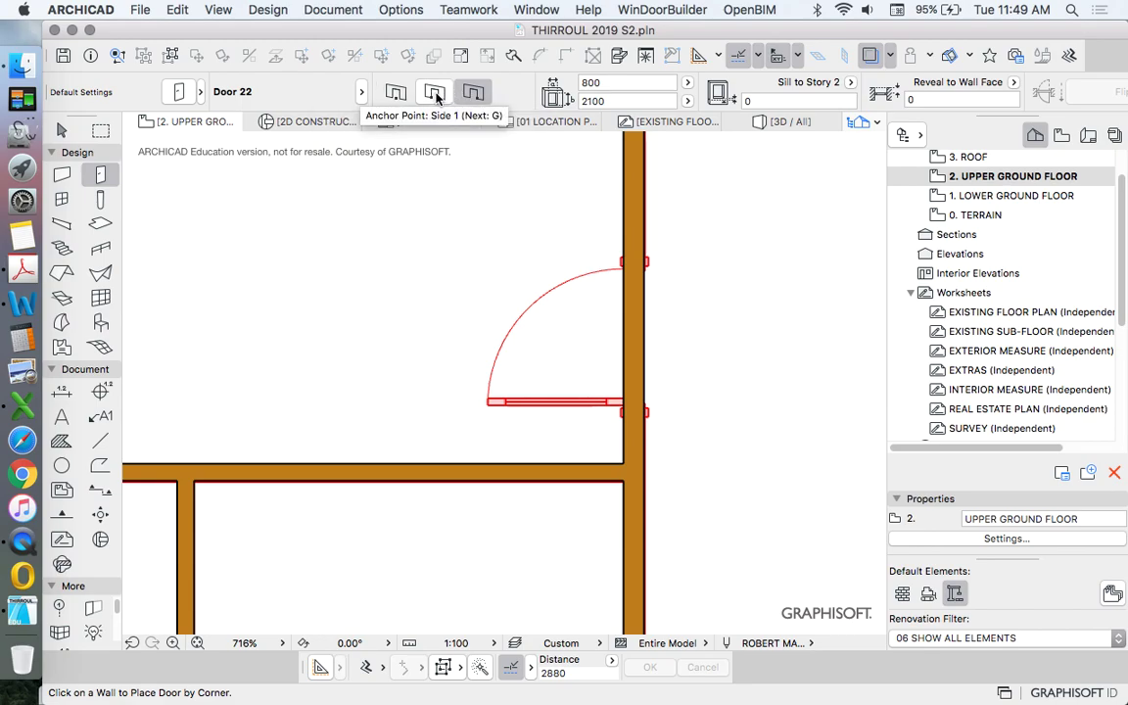
{"action": "left_click", "coordinate": [473, 92]}
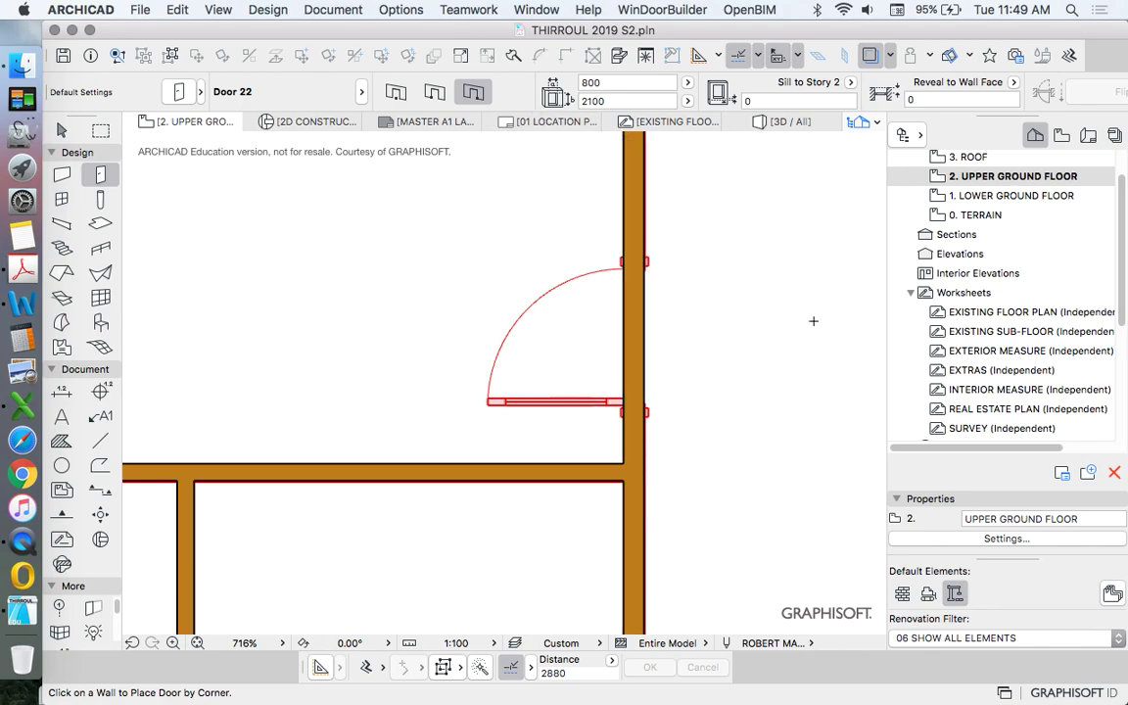
Examine the traced door's jambs, leaf and swing in the outer wall and compare the neighbouring traced door positions
{"action": "scroll", "coordinate": [721, 169], "scroll_direction": "down", "scroll_amount": 3}
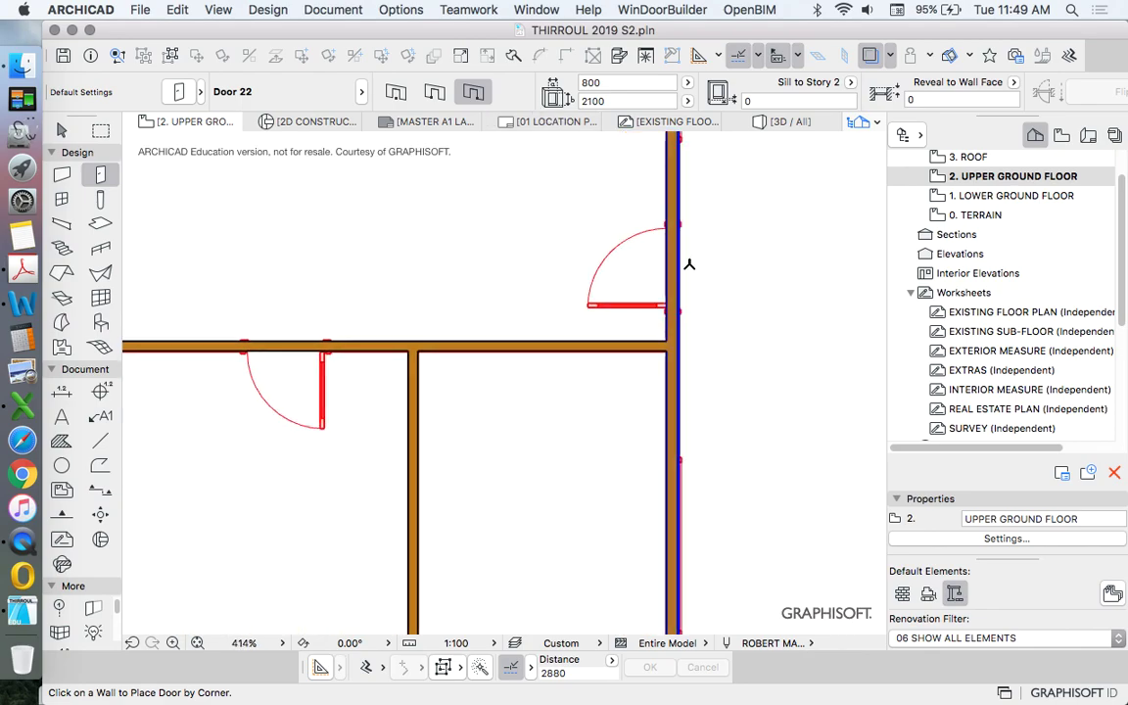
{"action": "scroll", "coordinate": [698, 206], "scroll_direction": "up", "scroll_amount": 1}
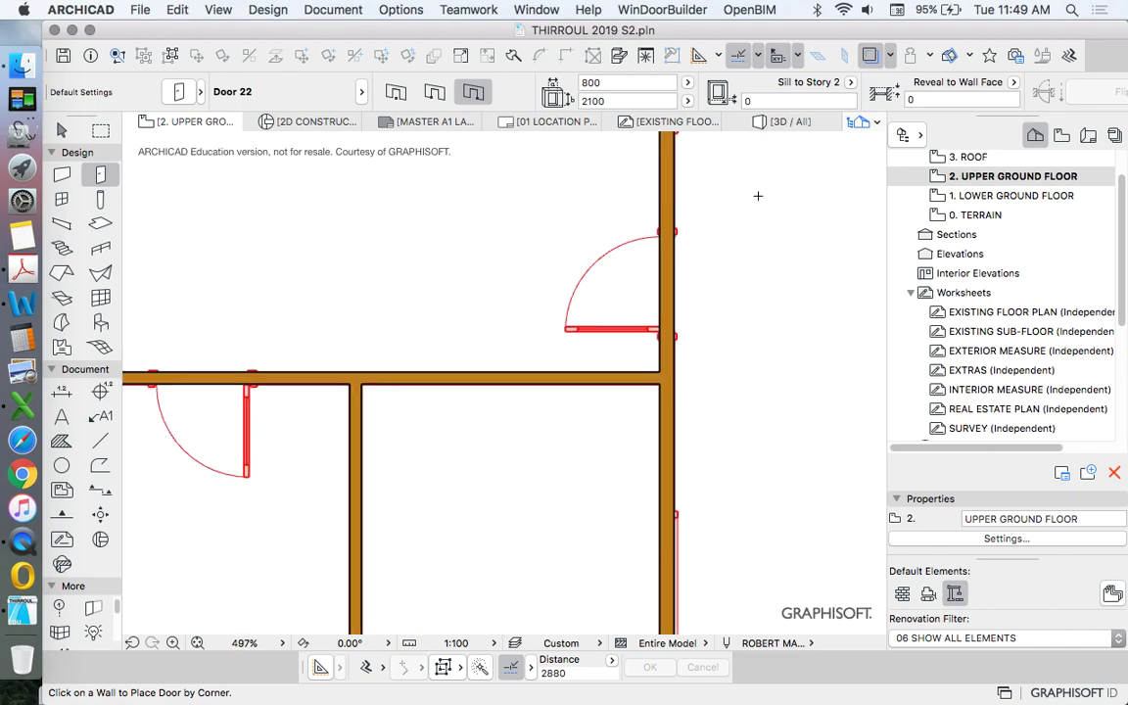
{"action": "scroll", "coordinate": [737, 294], "scroll_direction": "down", "scroll_amount": 6}
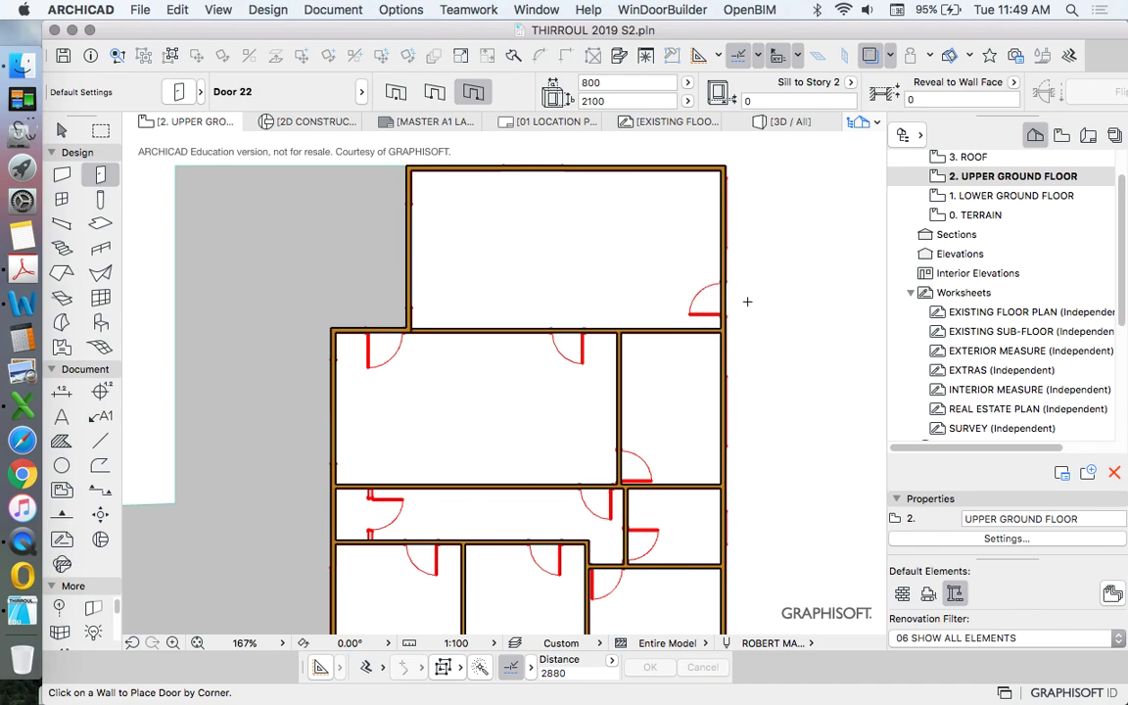
{"action": "scroll", "coordinate": [744, 298], "scroll_direction": "up", "scroll_amount": 6}
{"action": "scroll", "coordinate": [743, 296], "scroll_direction": "down", "scroll_amount": 3}
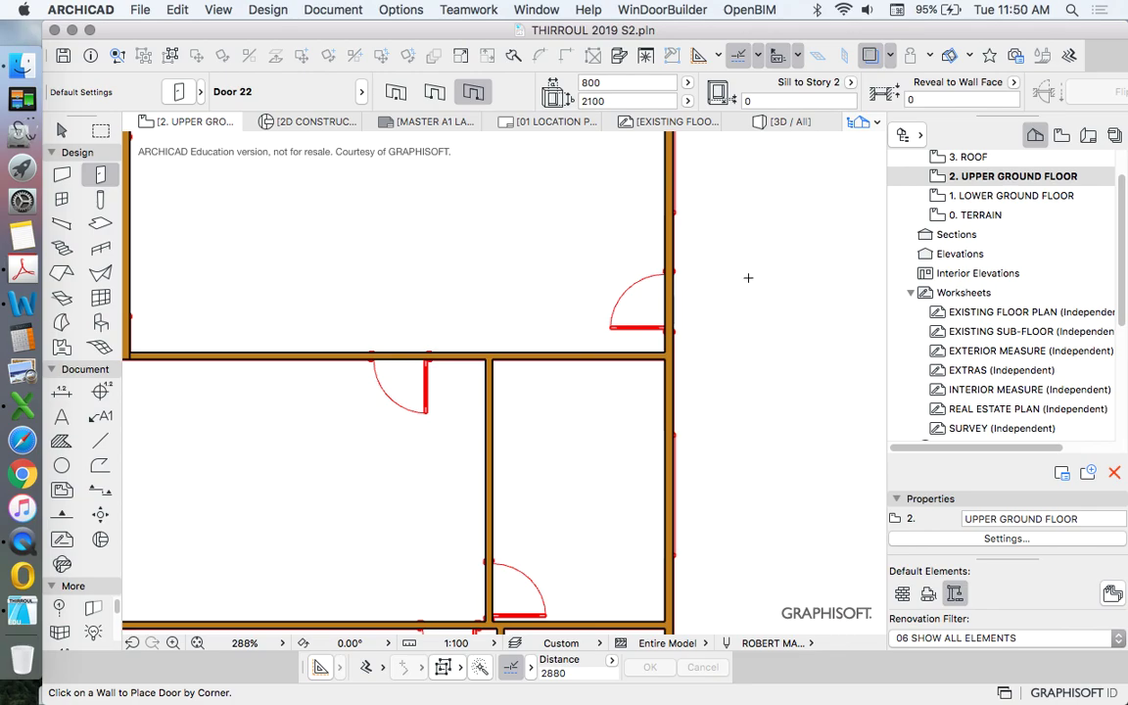
{"action": "scroll", "coordinate": [748, 277], "scroll_direction": "up", "scroll_amount": 5}
{"action": "scroll", "coordinate": [699, 239], "scroll_direction": "up", "scroll_amount": 2}
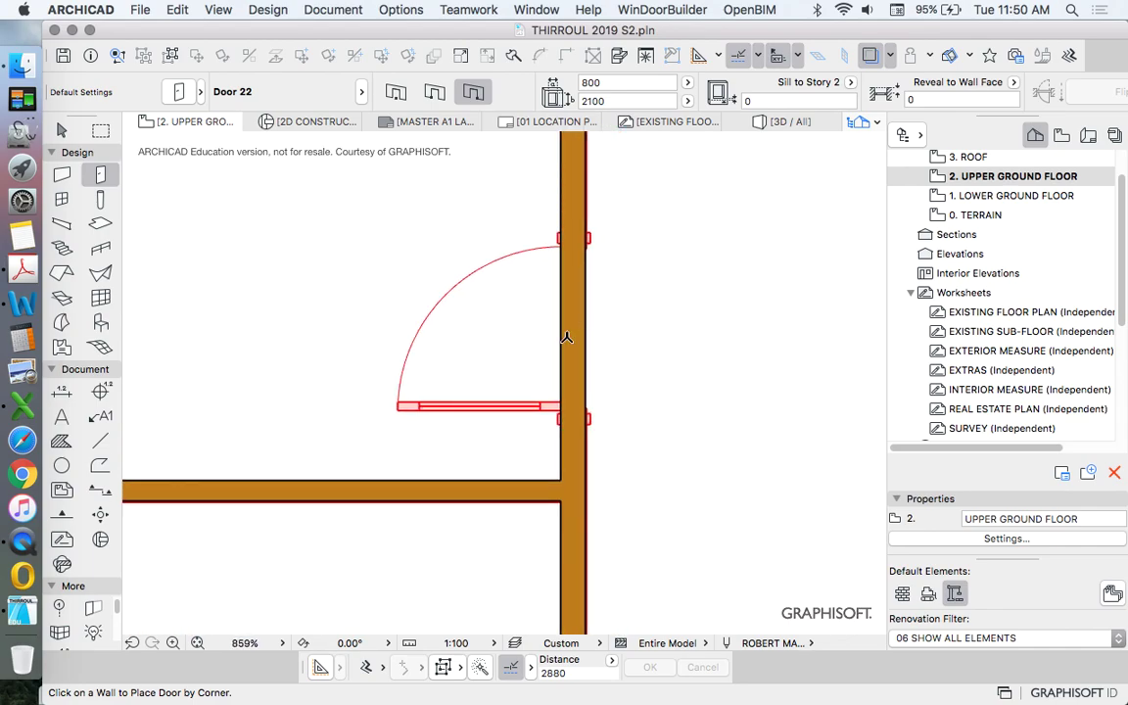
{"action": "scroll", "coordinate": [572, 335], "scroll_direction": "down", "scroll_amount": 8}
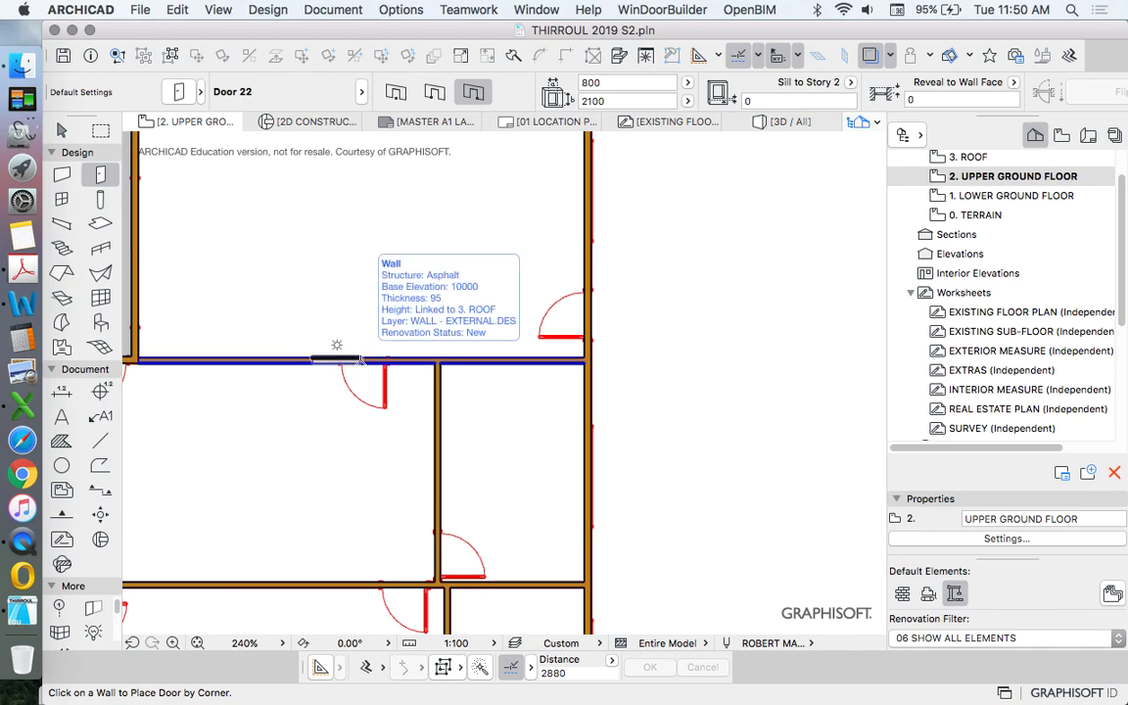
Compare Door 22's corner-placement preview with the traced door's jambs in the large upper room's outer wall
{"action": "scroll", "coordinate": [490, 309], "scroll_direction": "up", "scroll_amount": 3}
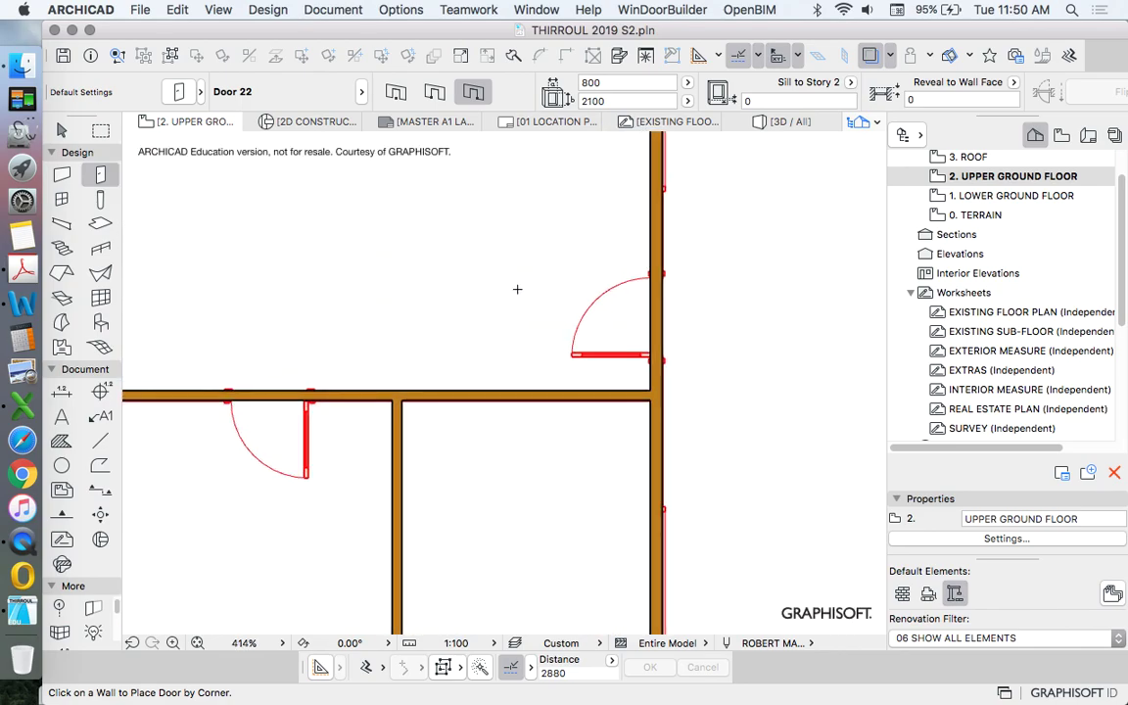
{"action": "scroll", "coordinate": [674, 259], "scroll_direction": "up", "scroll_amount": 4}
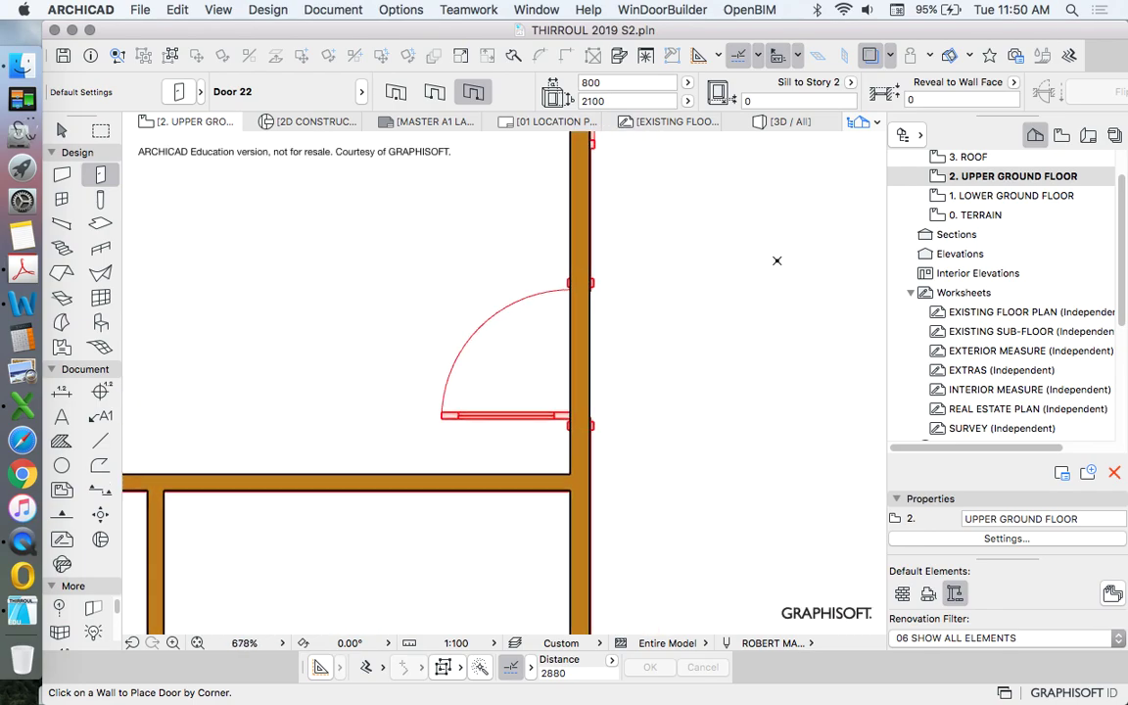
{"action": "right_click", "coordinate": [626, 264]}
{"action": "key", "text": "Escape"}
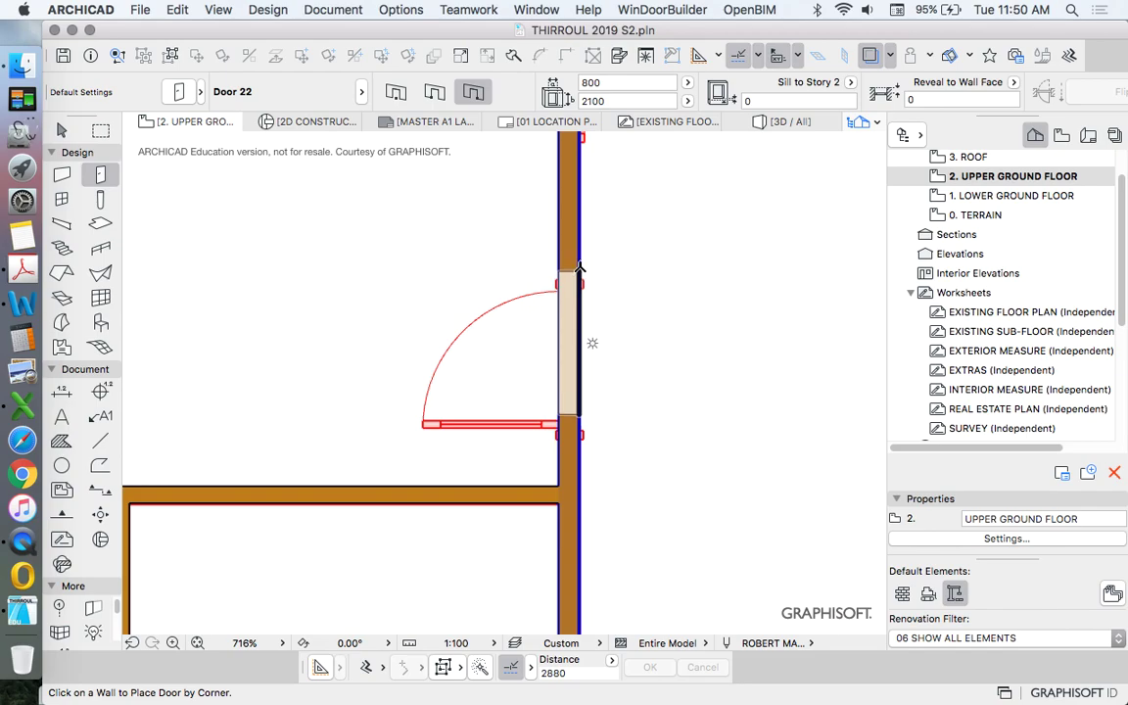
{"action": "scroll", "coordinate": [585, 278], "scroll_direction": "down", "scroll_amount": 5}
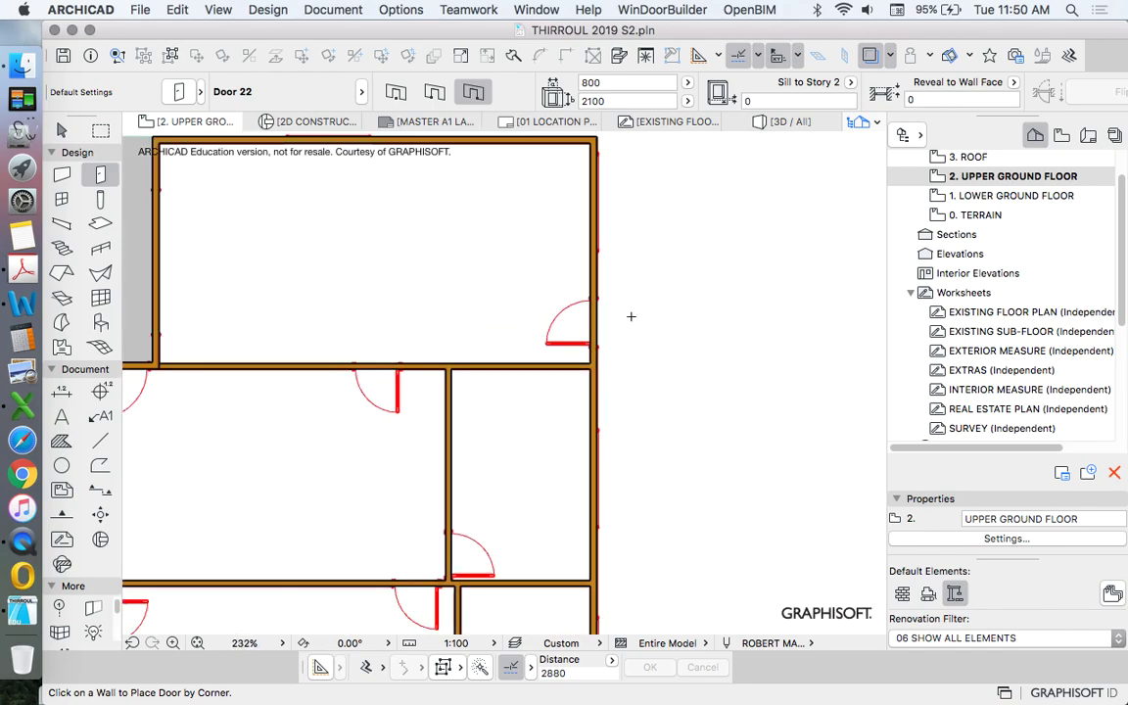
{"action": "scroll", "coordinate": [621, 310], "scroll_direction": "up", "scroll_amount": 6}
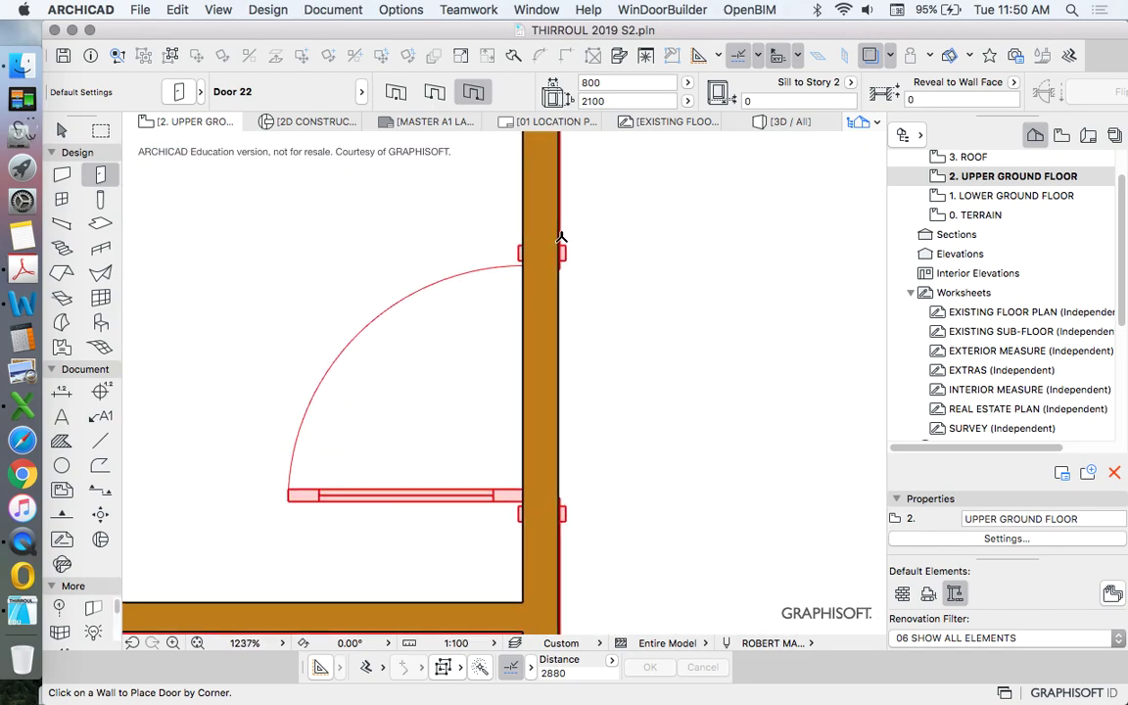
{"action": "left_click", "coordinate": [572, 393]}
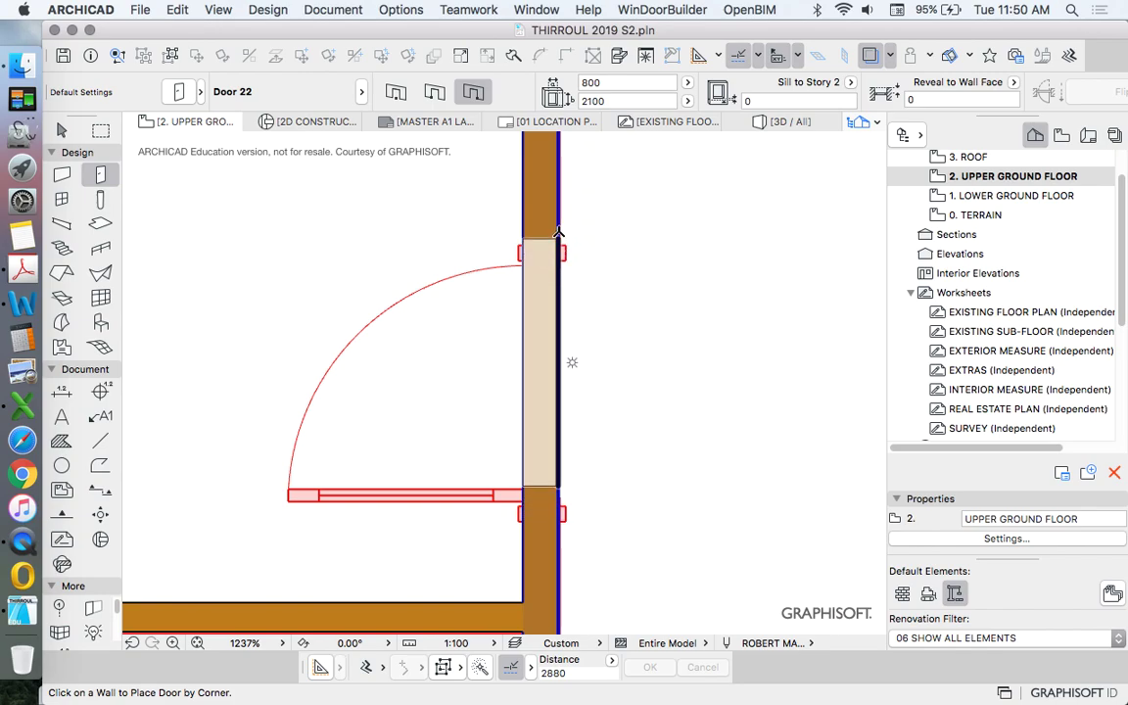
Switch Door 22's anchor point to the opposite side corner, comparing it with centre placement at the traced door
{"action": "left_click", "coordinate": [433, 96]}
{"action": "left_click", "coordinate": [562, 254]}
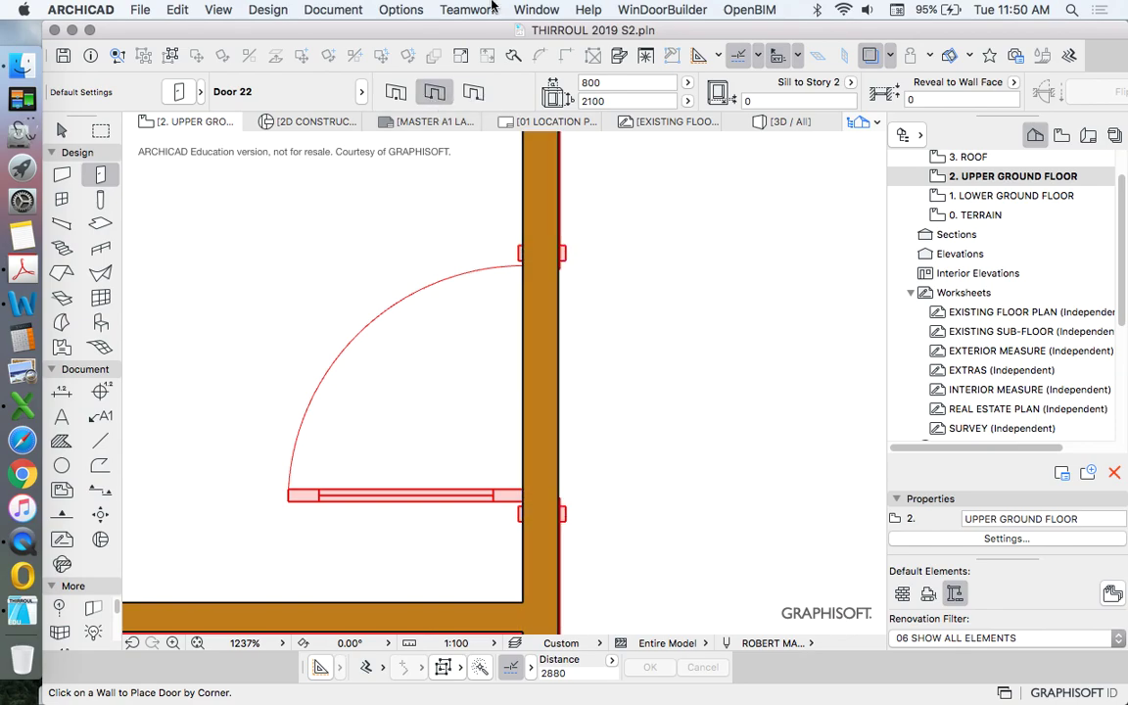
{"action": "left_click", "coordinate": [395, 91]}
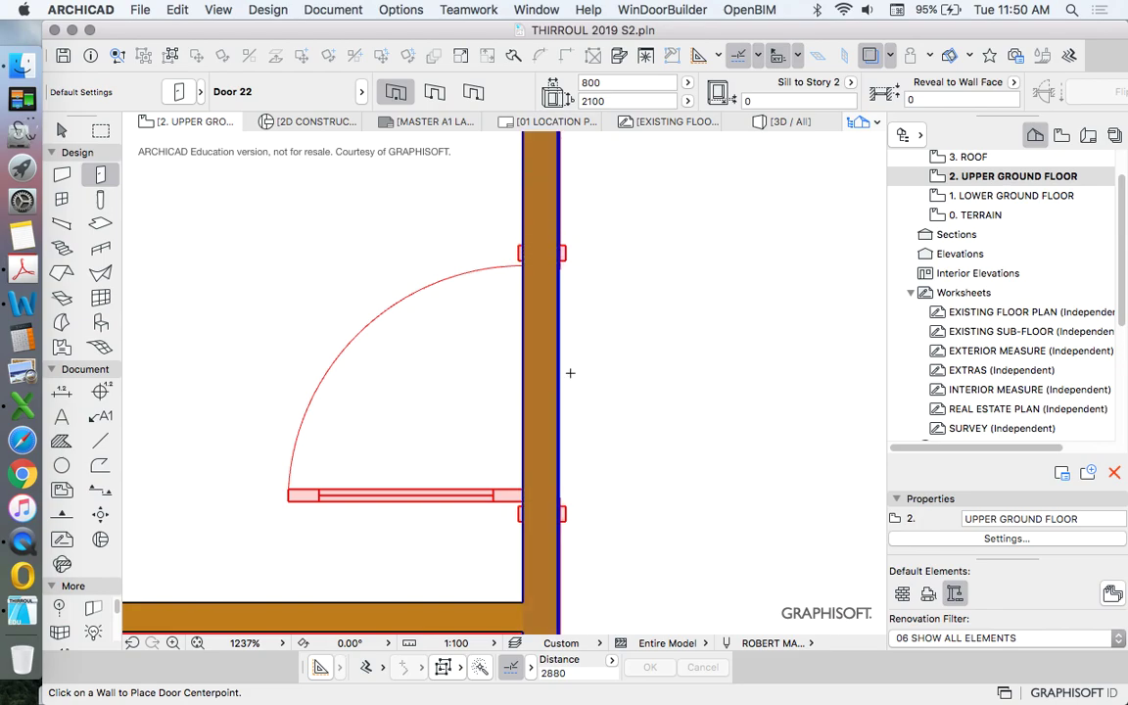
{"action": "scroll", "coordinate": [563, 319], "scroll_direction": "down", "scroll_amount": 3}
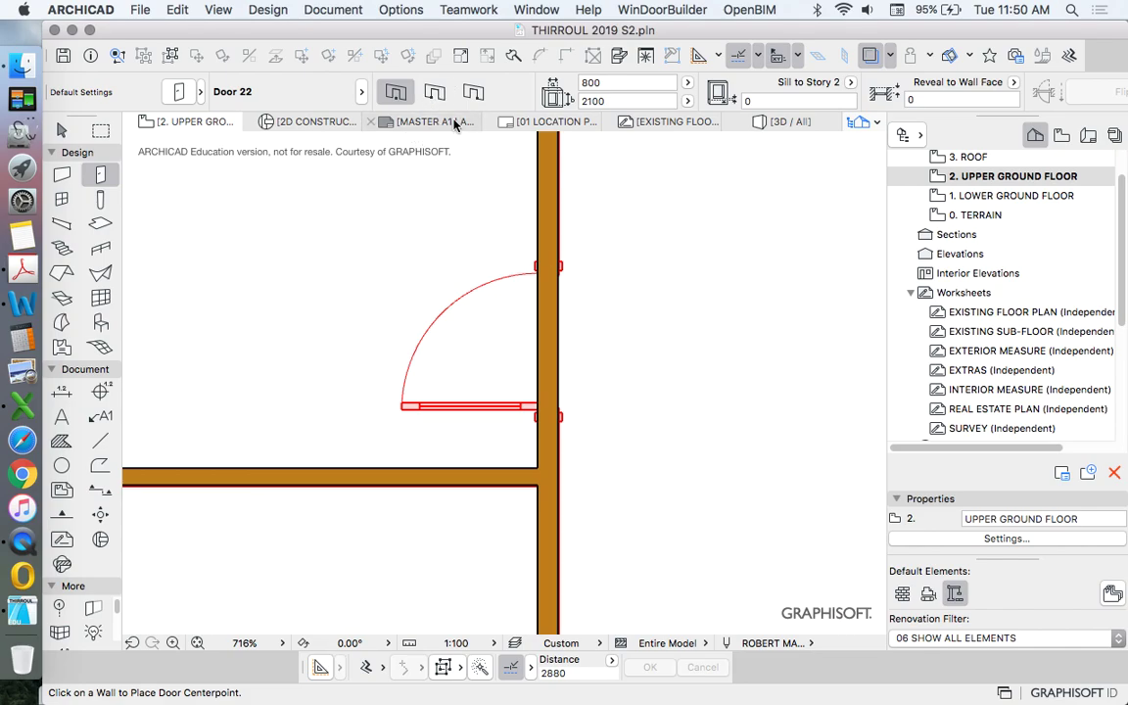
{"action": "left_click", "coordinate": [435, 91]}
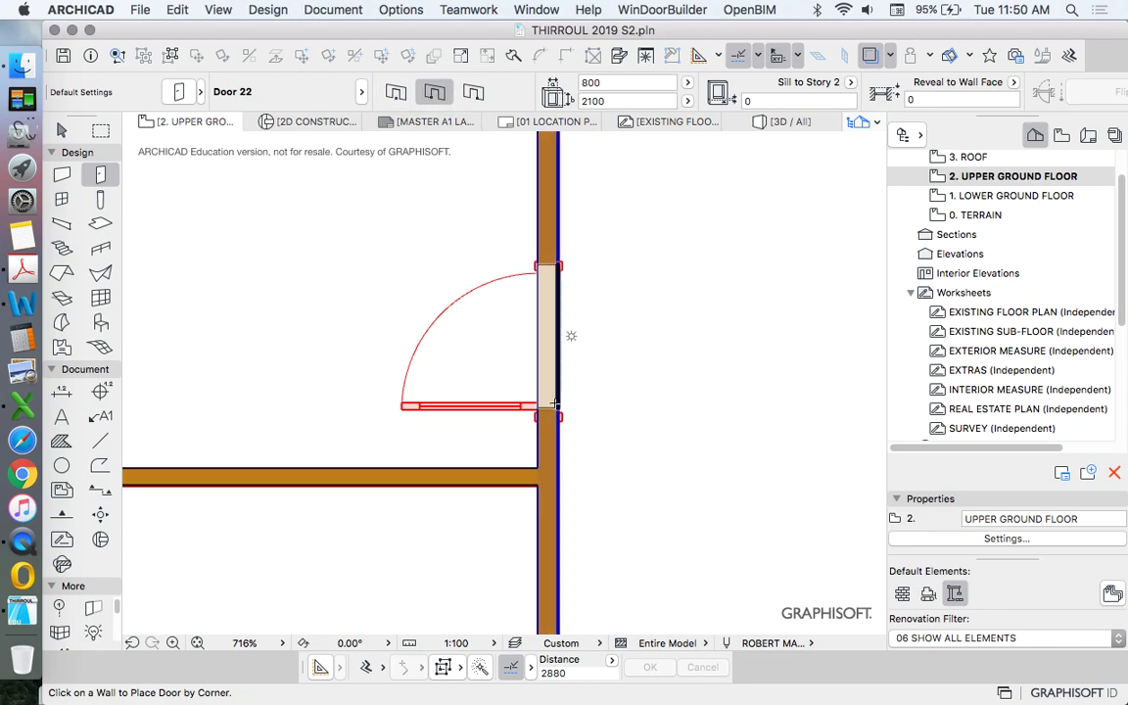
Set the snap point distance to 100 and turn off the trace reference at the outer wall's junction with the cross wall
{"action": "left_click", "coordinate": [553, 470]}
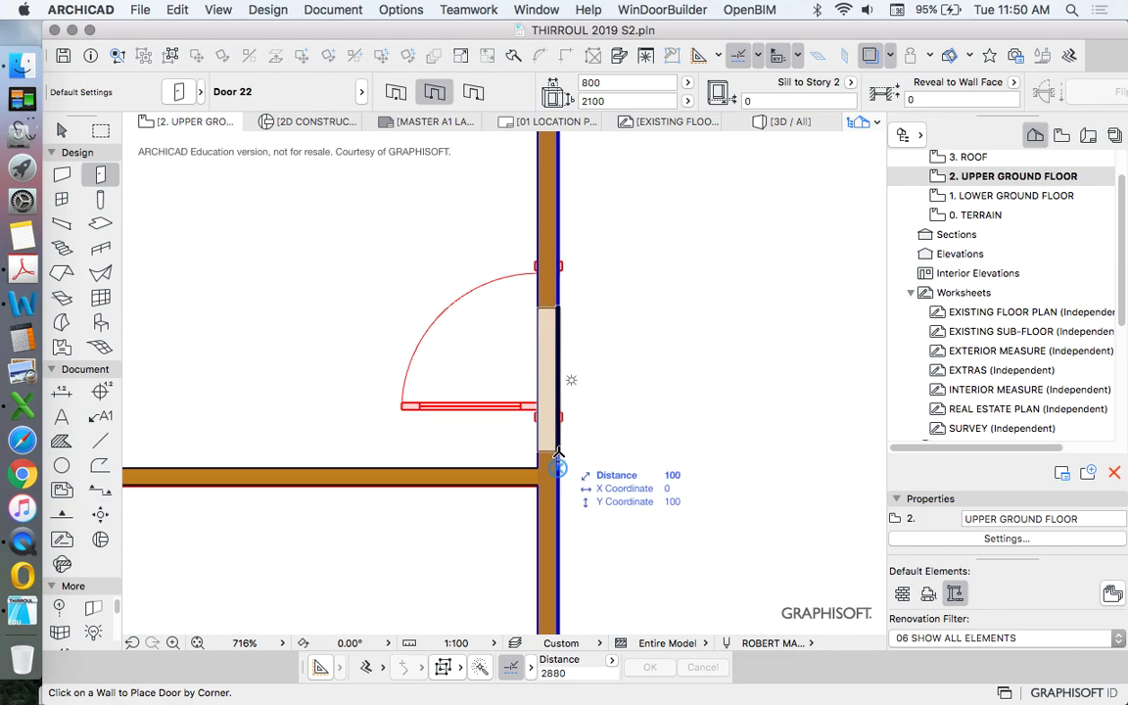
{"action": "scroll", "coordinate": [558, 460], "scroll_direction": "up", "scroll_amount": 3}
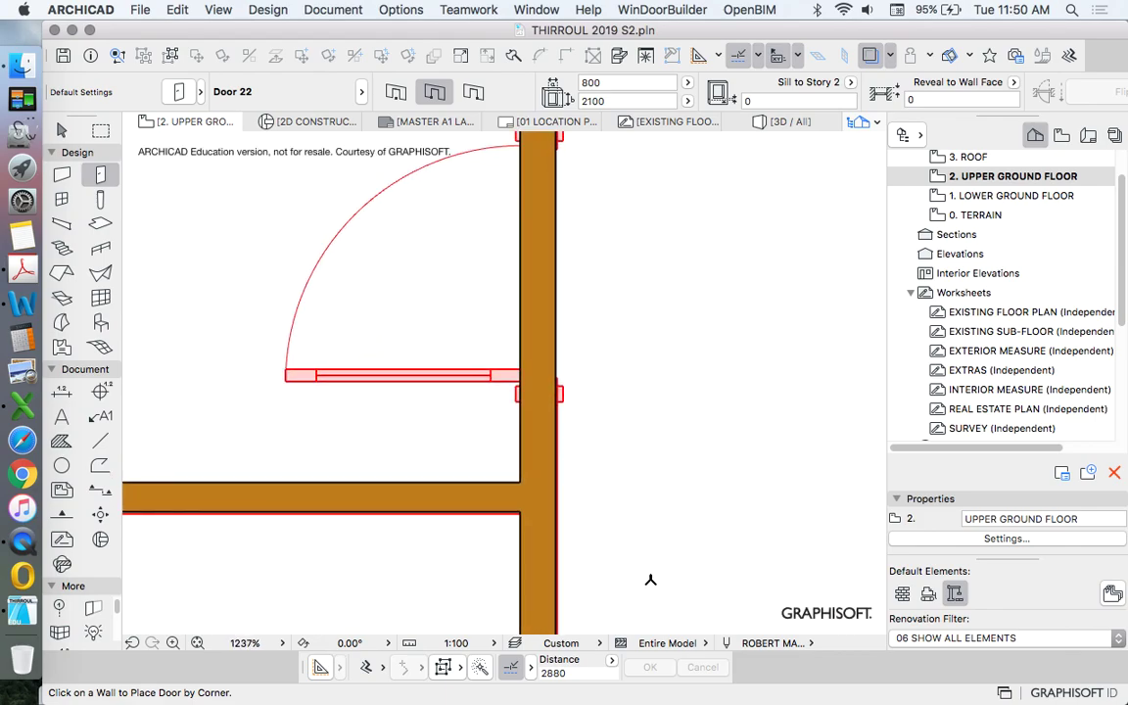
{"action": "left_click", "coordinate": [611, 660]}
{"action": "left_click", "coordinate": [588, 679]}
{"action": "left_click", "coordinate": [588, 678]}
{"action": "type", "text": "100"}
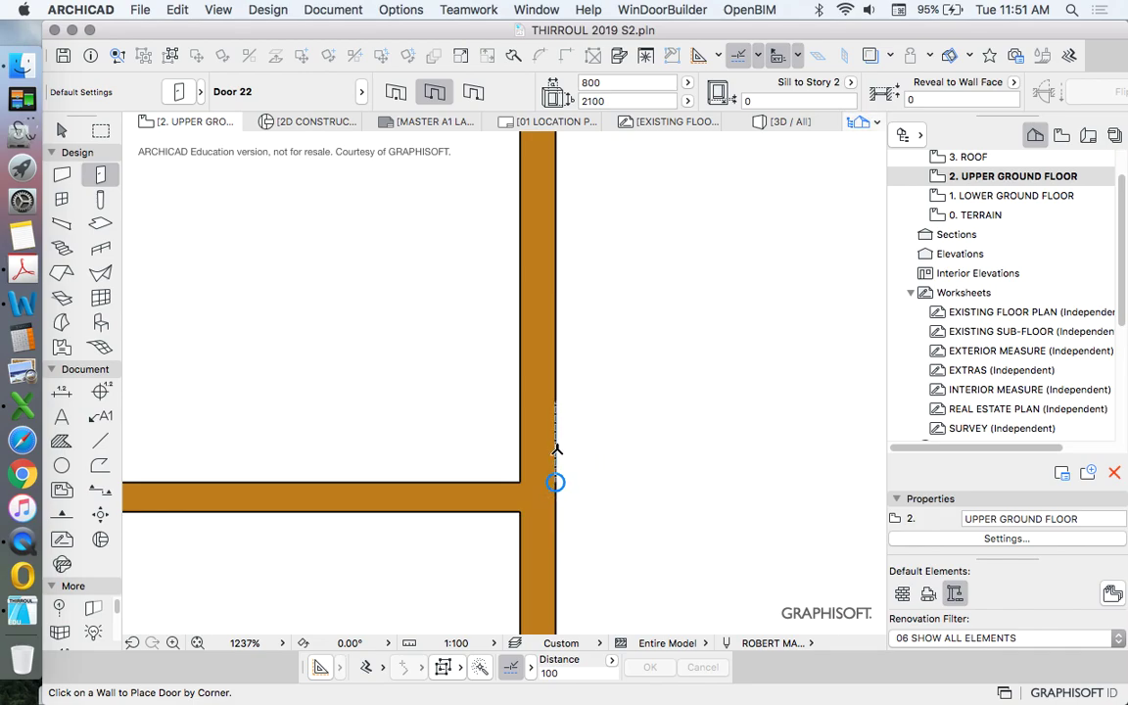
Place Door 22 in the upper room's outer wall, 100 from the cross wall junction, hinged at that end and opening inward
{"action": "left_click", "coordinate": [556, 480]}
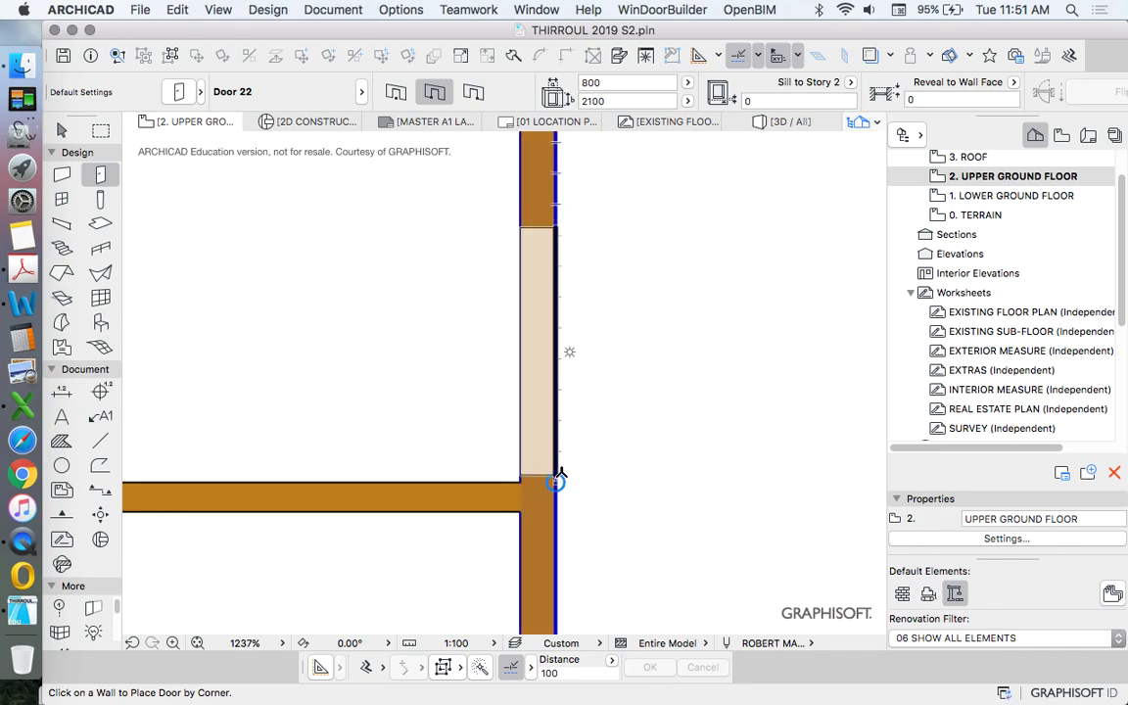
{"action": "key", "text": "Escape"}
{"action": "scroll", "coordinate": [557, 482], "scroll_direction": "up", "scroll_amount": 2}
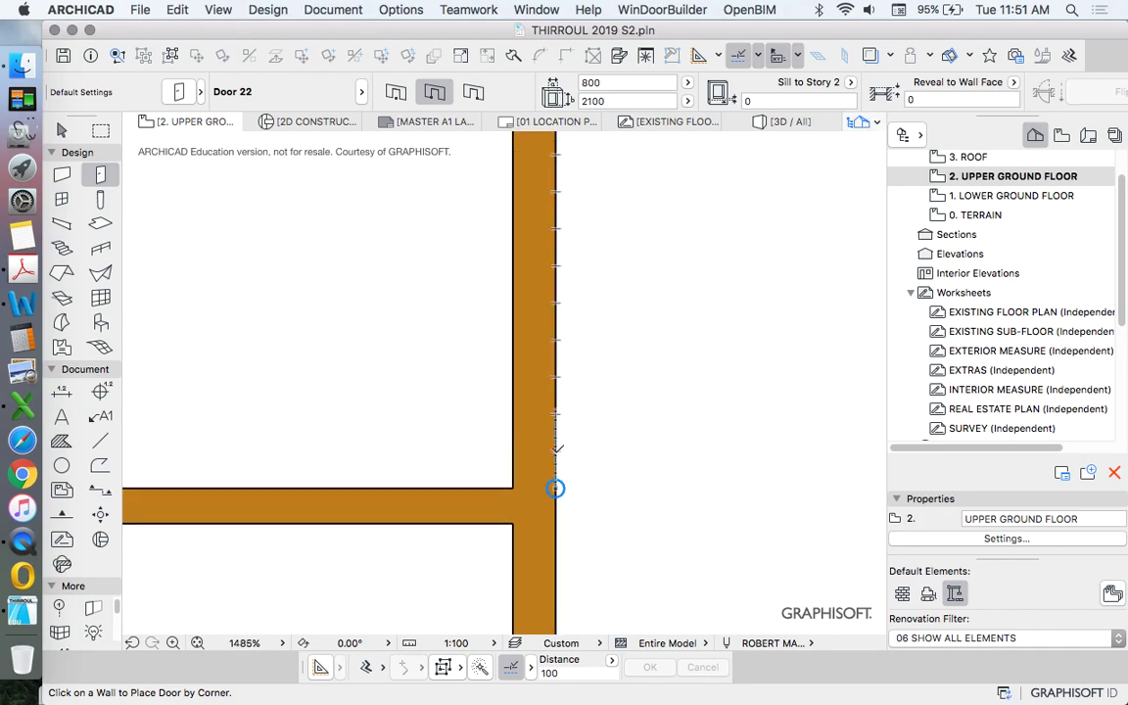
{"action": "left_click", "coordinate": [555, 487]}
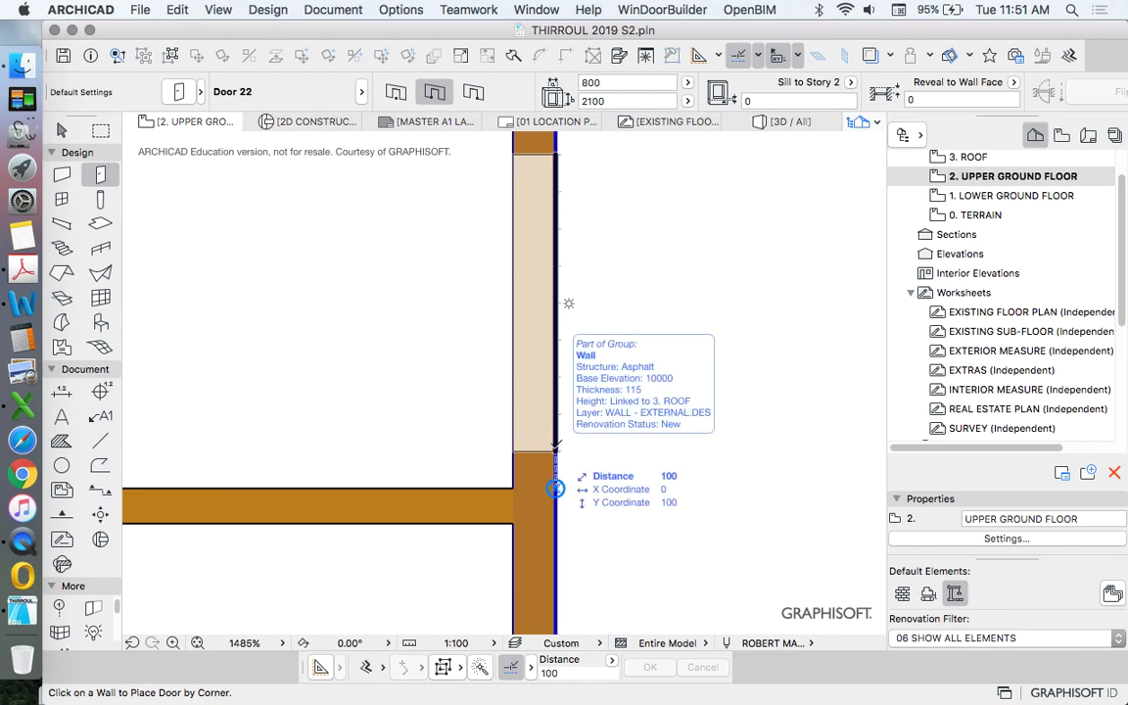
{"action": "left_click", "coordinate": [555, 487]}
{"action": "scroll", "coordinate": [478, 378], "scroll_direction": "down", "scroll_amount": 3}
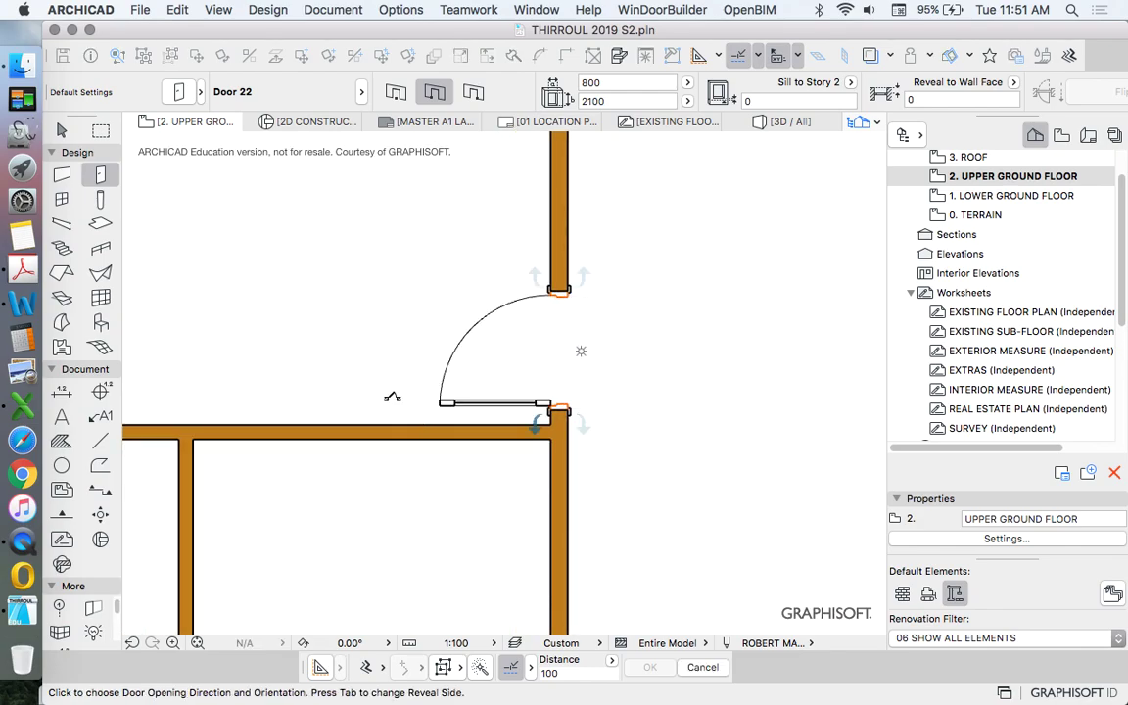
{"action": "left_click", "coordinate": [392, 386]}
{"action": "scroll", "coordinate": [599, 396], "scroll_direction": "down", "scroll_amount": 5}
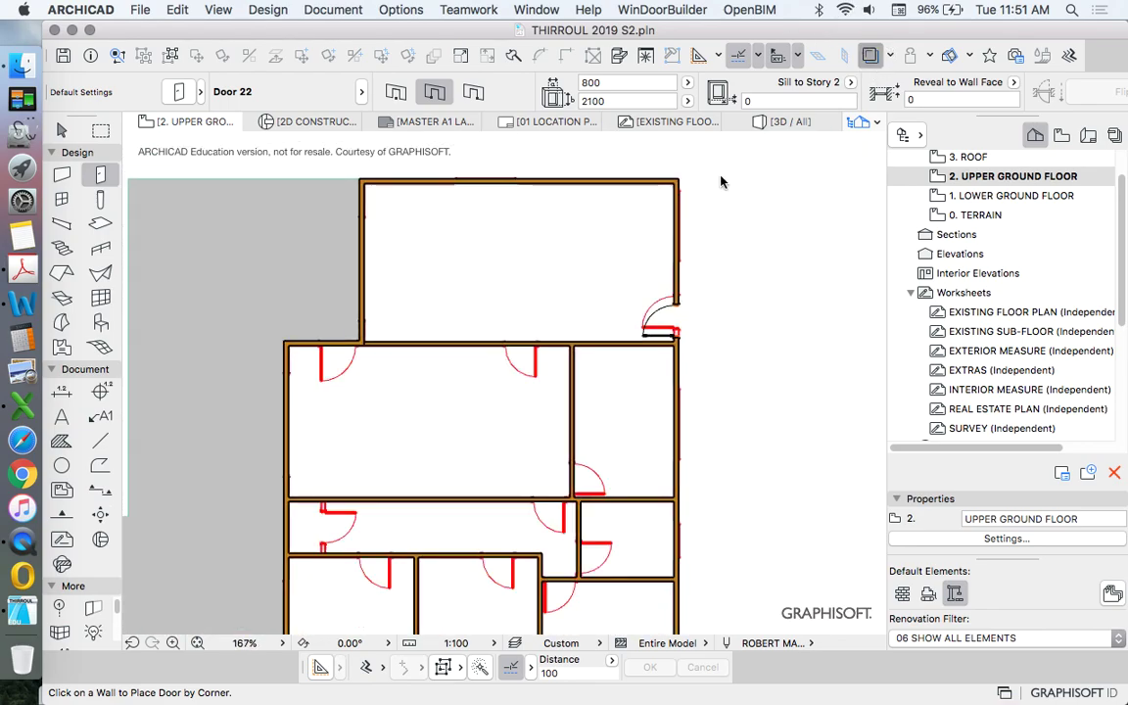
{"action": "scroll", "coordinate": [336, 333], "scroll_direction": "up", "scroll_amount": 4}
{"action": "scroll", "coordinate": [336, 333], "scroll_direction": "up", "scroll_amount": 3}
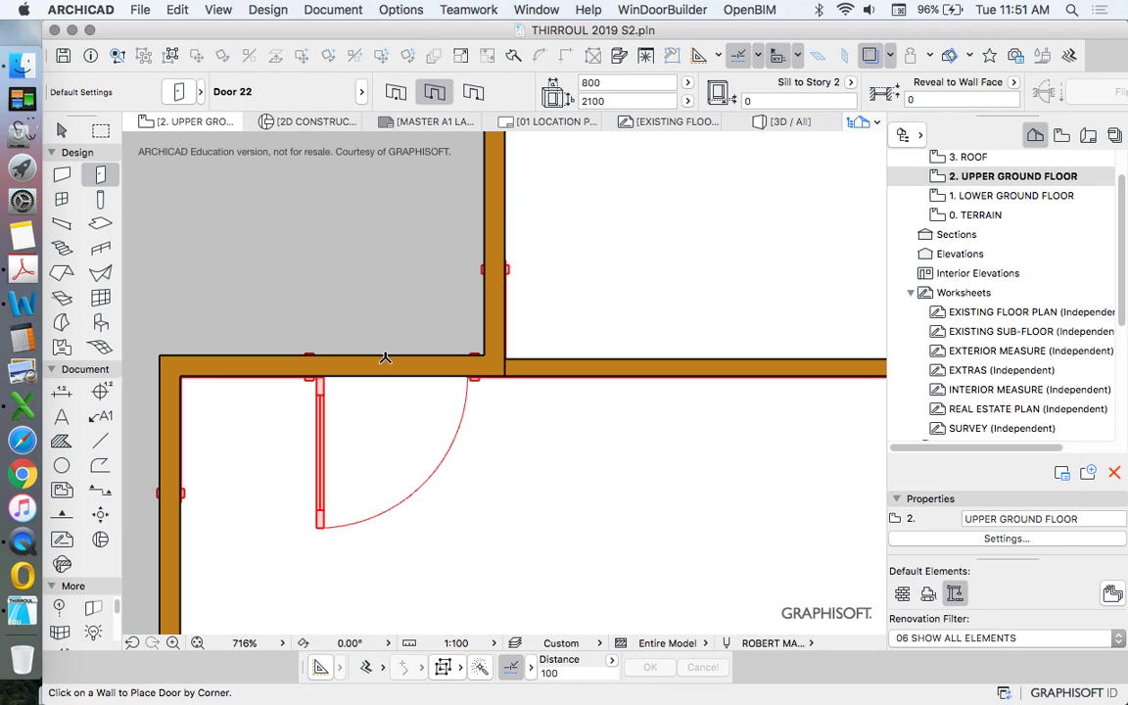
{"action": "scroll", "coordinate": [456, 352], "scroll_direction": "up", "scroll_amount": 3}
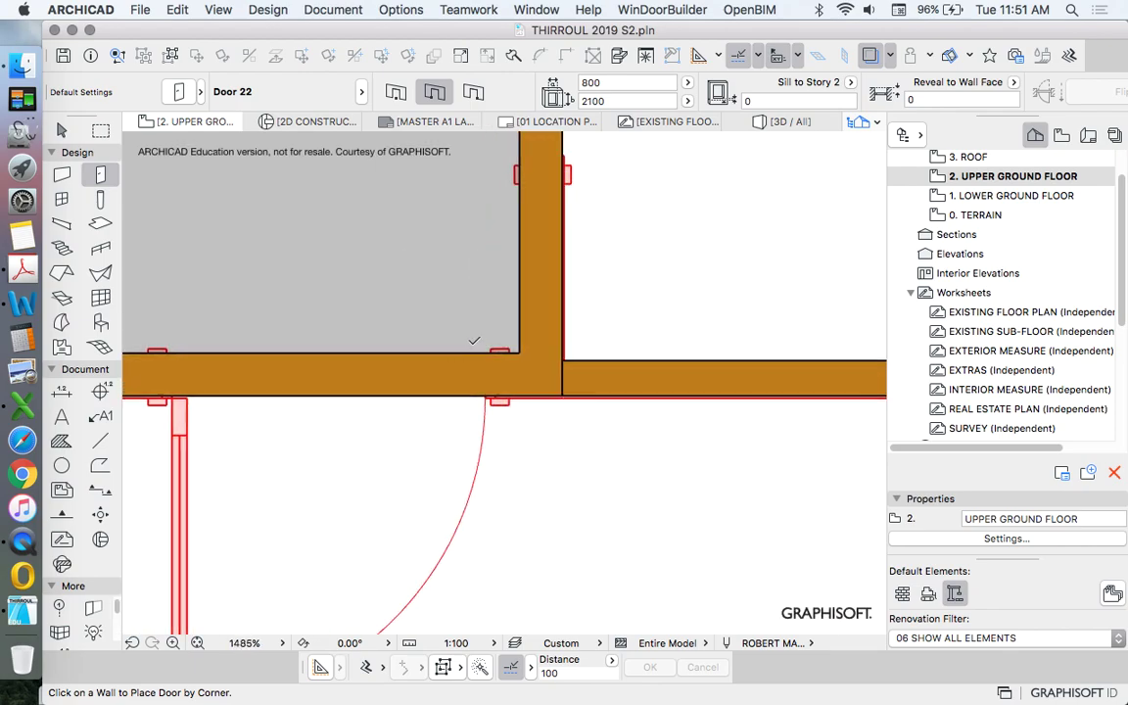
{"action": "scroll", "coordinate": [489, 337], "scroll_direction": "down", "scroll_amount": 2}
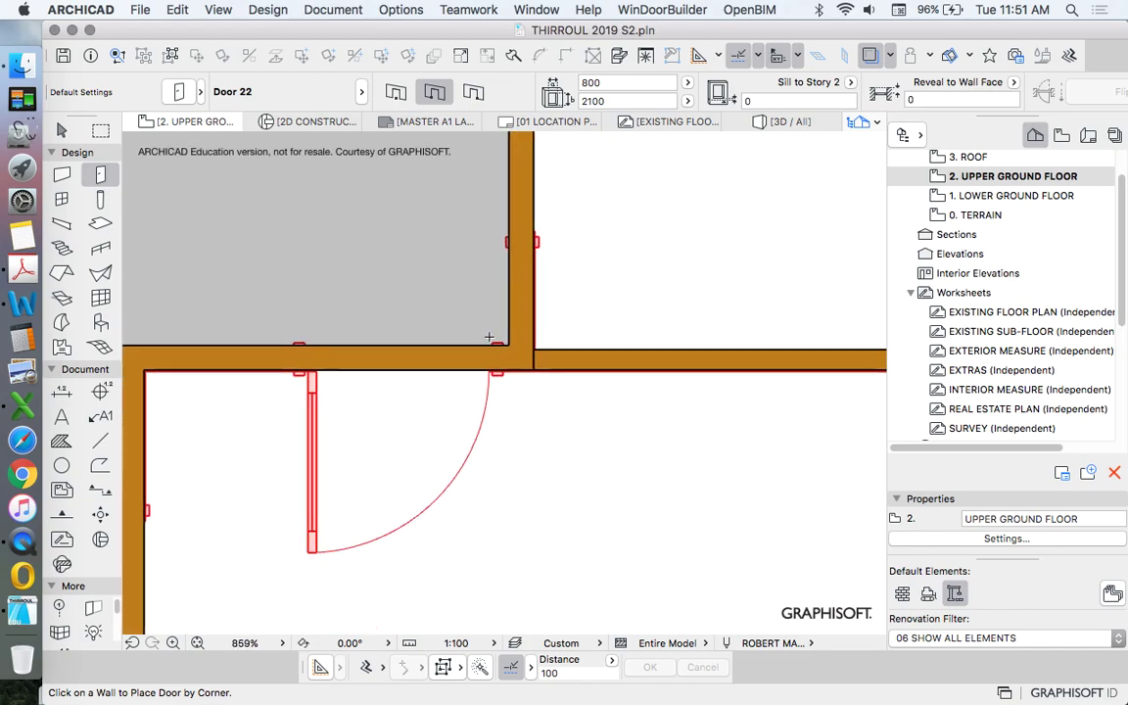
{"action": "scroll", "coordinate": [577, 330], "scroll_direction": "up", "scroll_amount": 3}
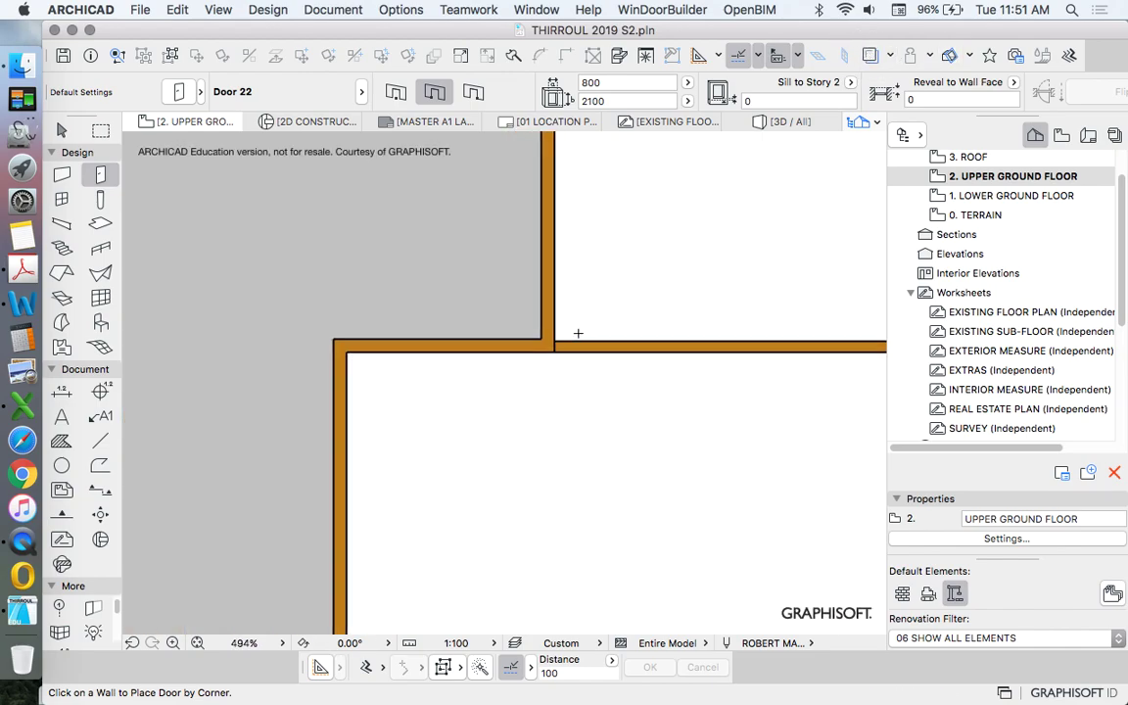
{"action": "scroll", "coordinate": [566, 304], "scroll_direction": "down", "scroll_amount": 2}
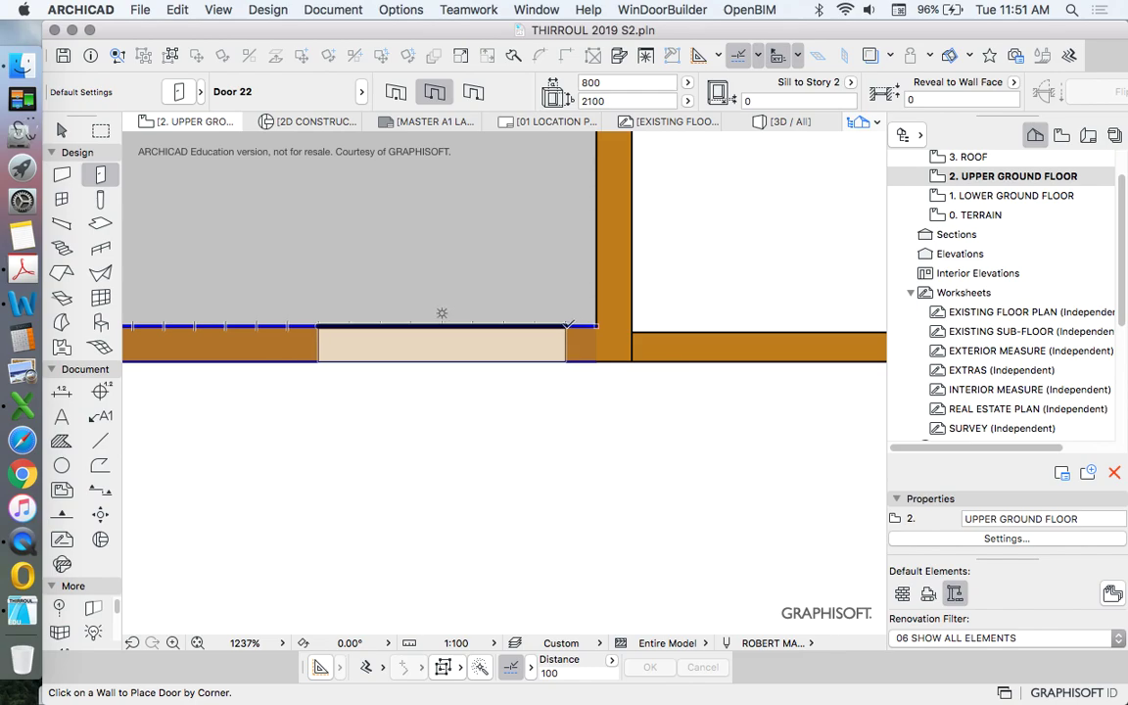
{"action": "scroll", "coordinate": [490, 293], "scroll_direction": "down", "scroll_amount": 3}
{"action": "left_click", "coordinate": [542, 275]}
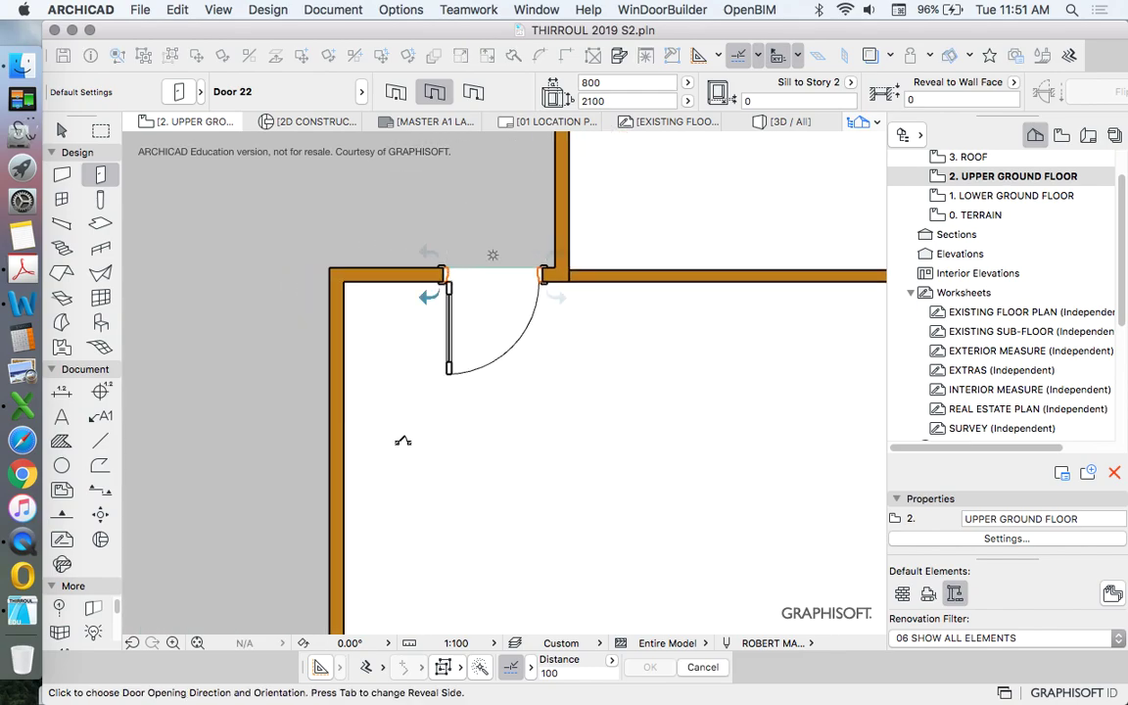
{"action": "key", "text": "Escape"}
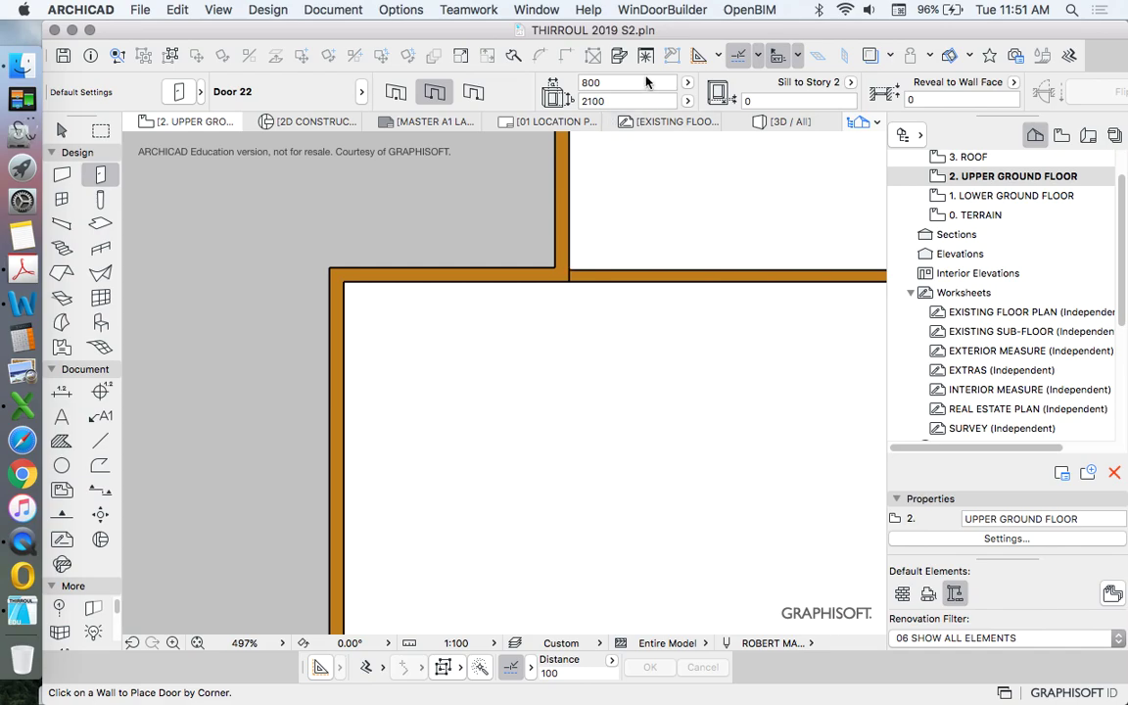
Check the Door 22 preview against the traced door's jambs in the short wall beside the grey area, leaving the Door tool
{"action": "left_click", "coordinate": [548, 277]}
{"action": "scroll", "coordinate": [511, 265], "scroll_direction": "up", "scroll_amount": 5}
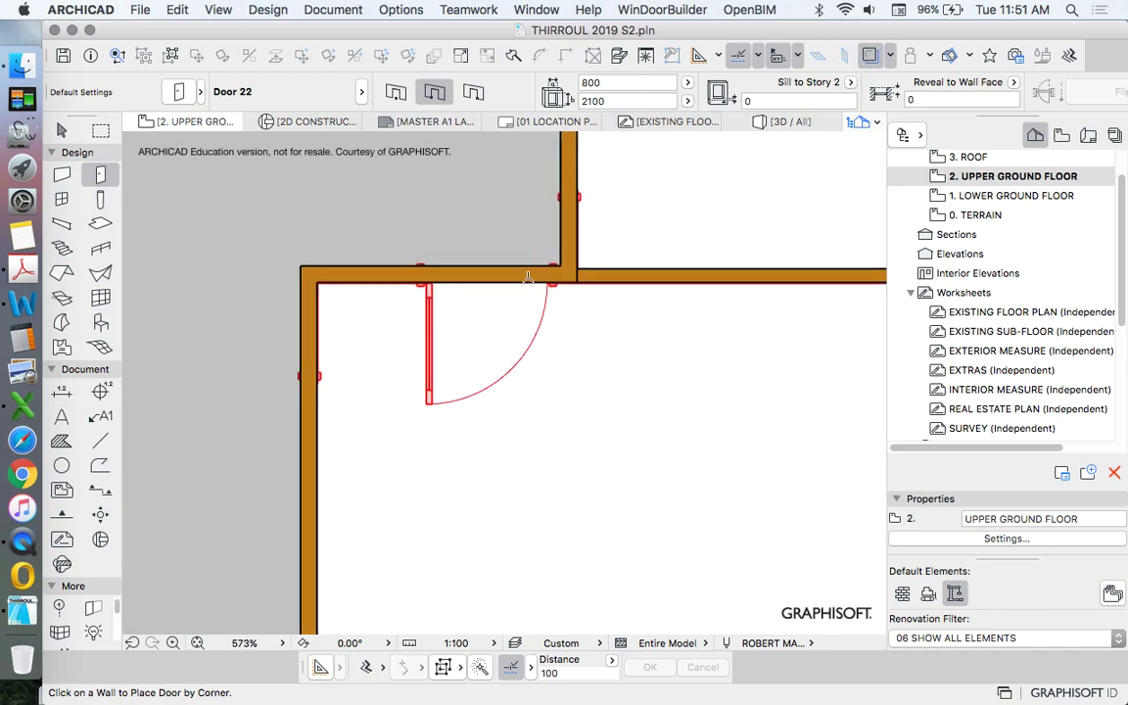
{"action": "scroll", "coordinate": [511, 266], "scroll_direction": "up", "scroll_amount": 1}
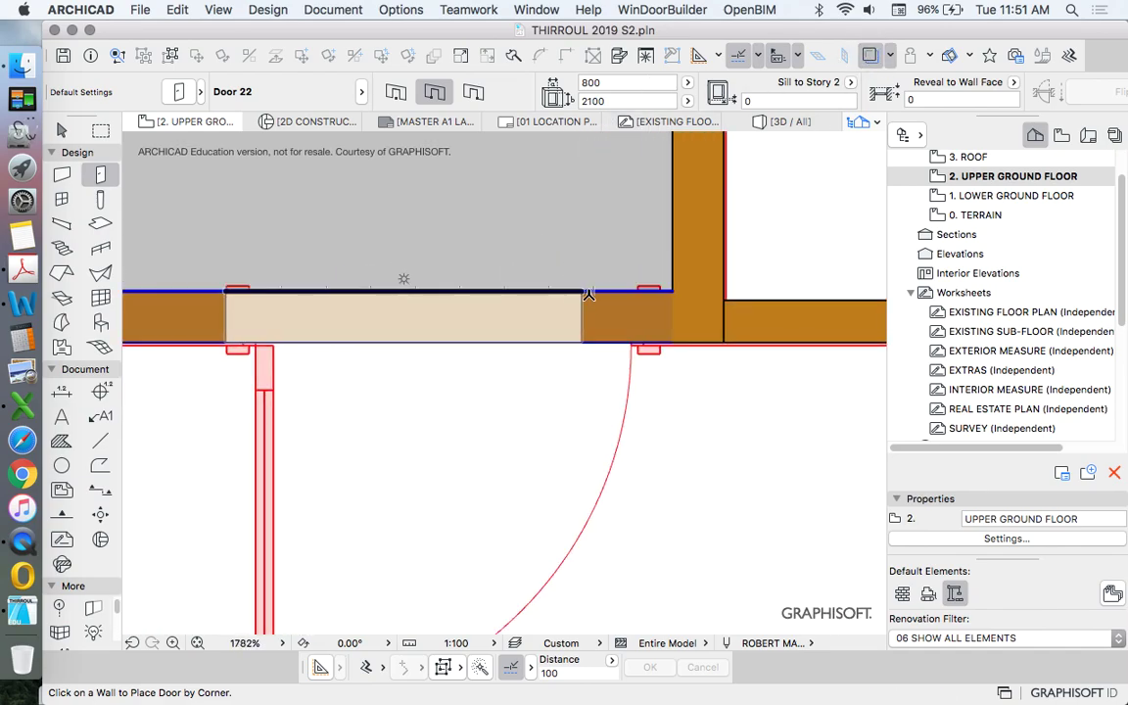
{"action": "scroll", "coordinate": [611, 249], "scroll_direction": "down", "scroll_amount": 3}
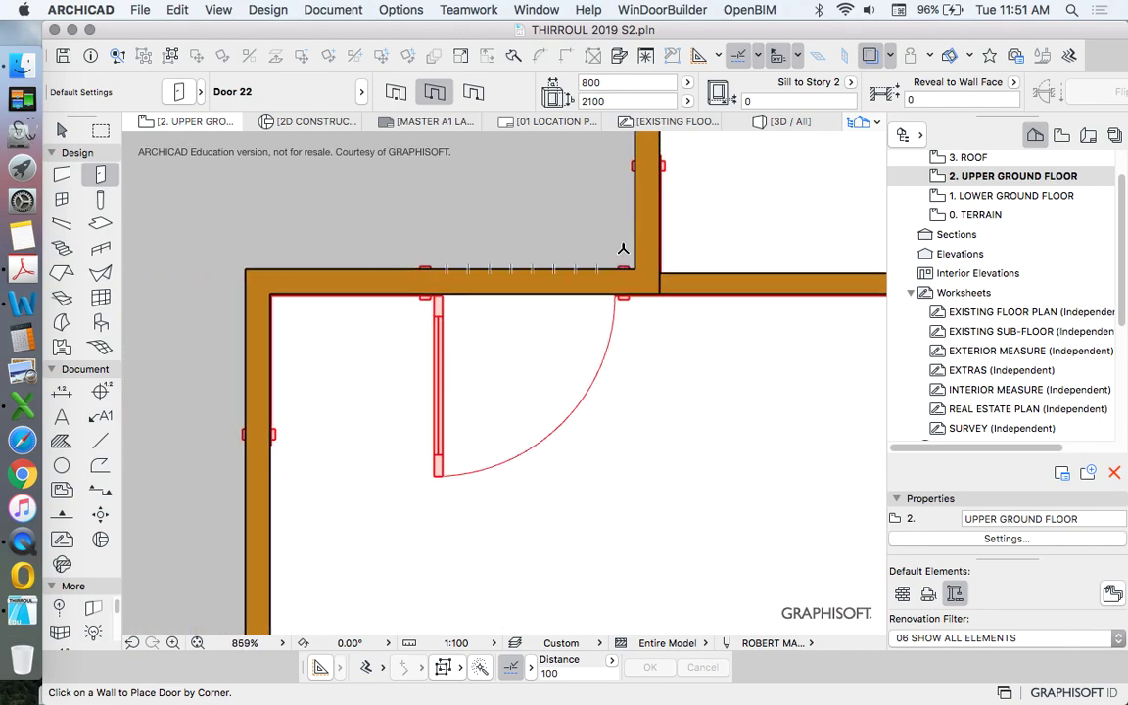
{"action": "key", "text": "Escape"}
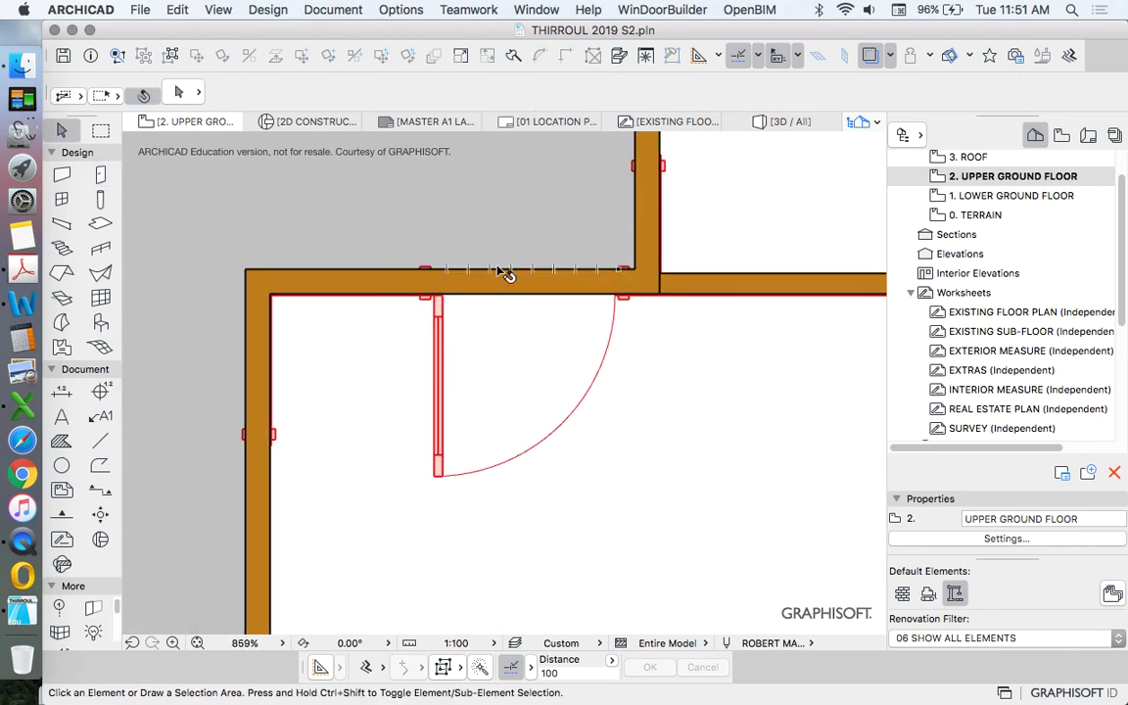
Turn on the trace reference beneath the plan and change the snap points to Half
{"action": "scroll", "coordinate": [494, 253], "scroll_direction": "down", "scroll_amount": 5}
{"action": "scroll", "coordinate": [453, 356], "scroll_direction": "down", "scroll_amount": 4}
{"action": "scroll", "coordinate": [447, 302], "scroll_direction": "up", "scroll_amount": 3}
{"action": "scroll", "coordinate": [448, 301], "scroll_direction": "up", "scroll_amount": 1}
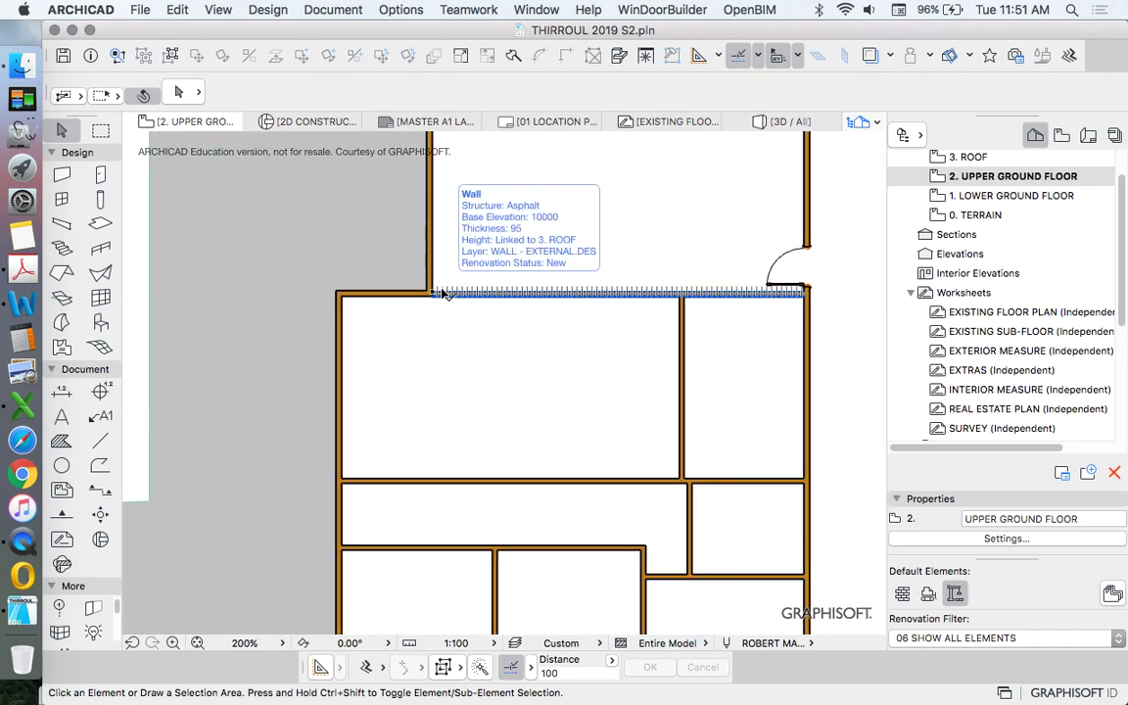
{"action": "scroll", "coordinate": [444, 293], "scroll_direction": "up", "scroll_amount": 2}
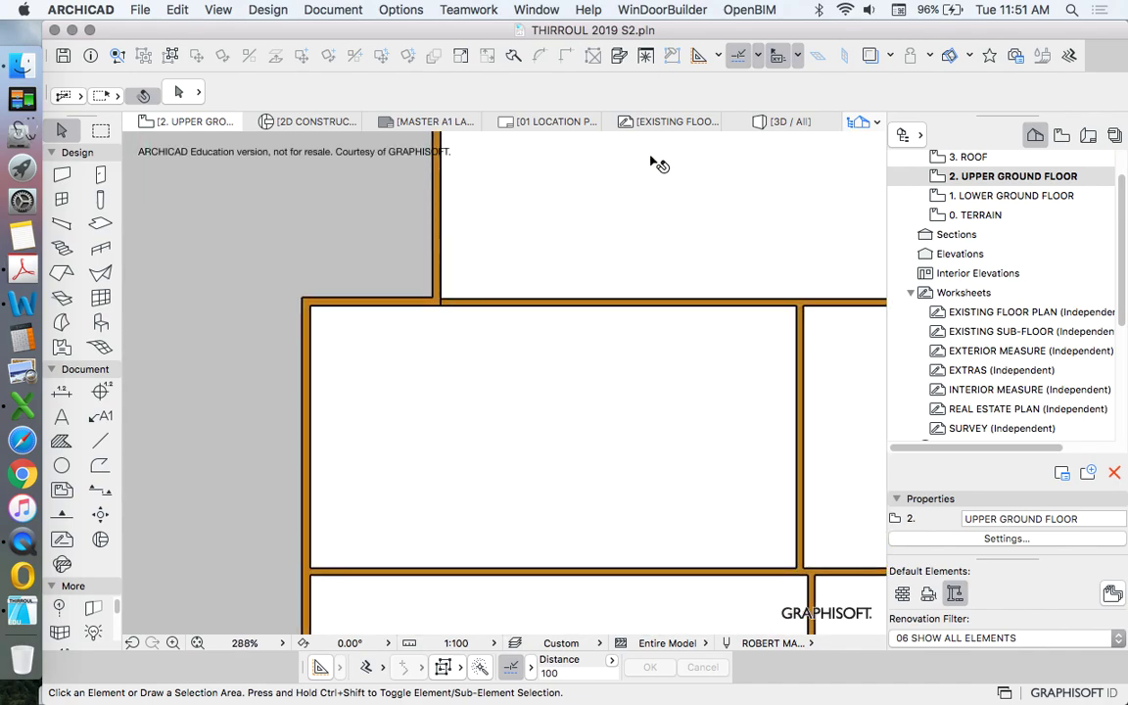
{"action": "left_click", "coordinate": [868, 56]}
{"action": "scroll", "coordinate": [516, 315], "scroll_direction": "down", "scroll_amount": 3}
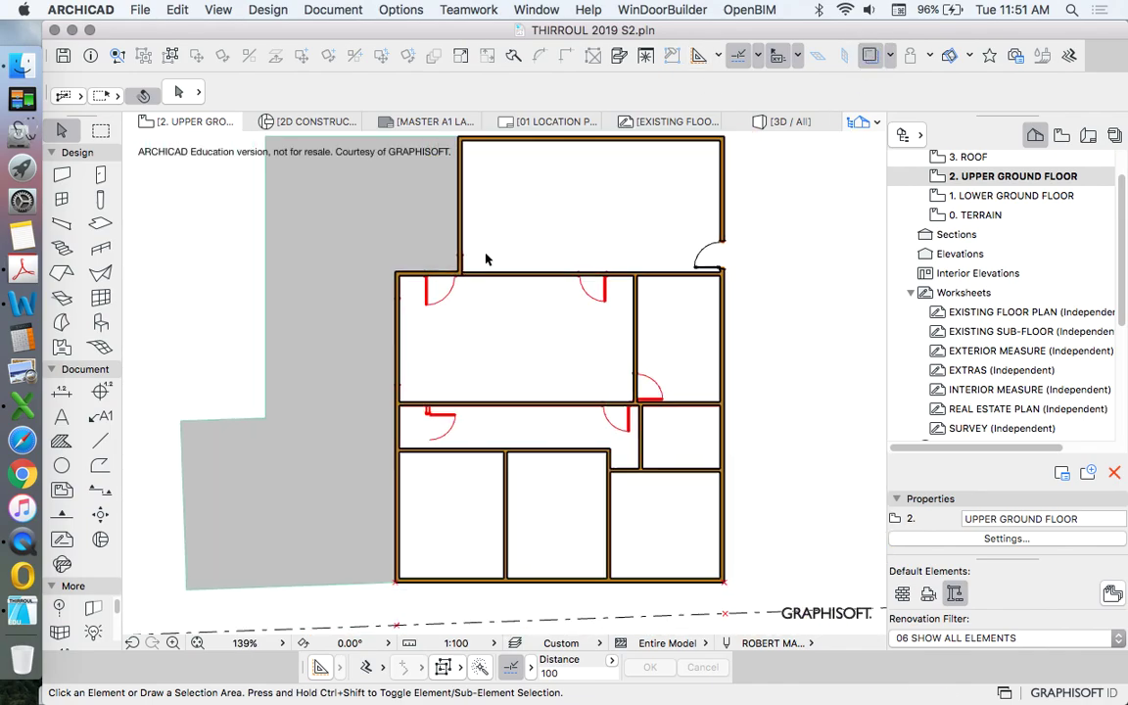
{"action": "left_click", "coordinate": [631, 661]}
{"action": "left_click", "coordinate": [649, 612]}
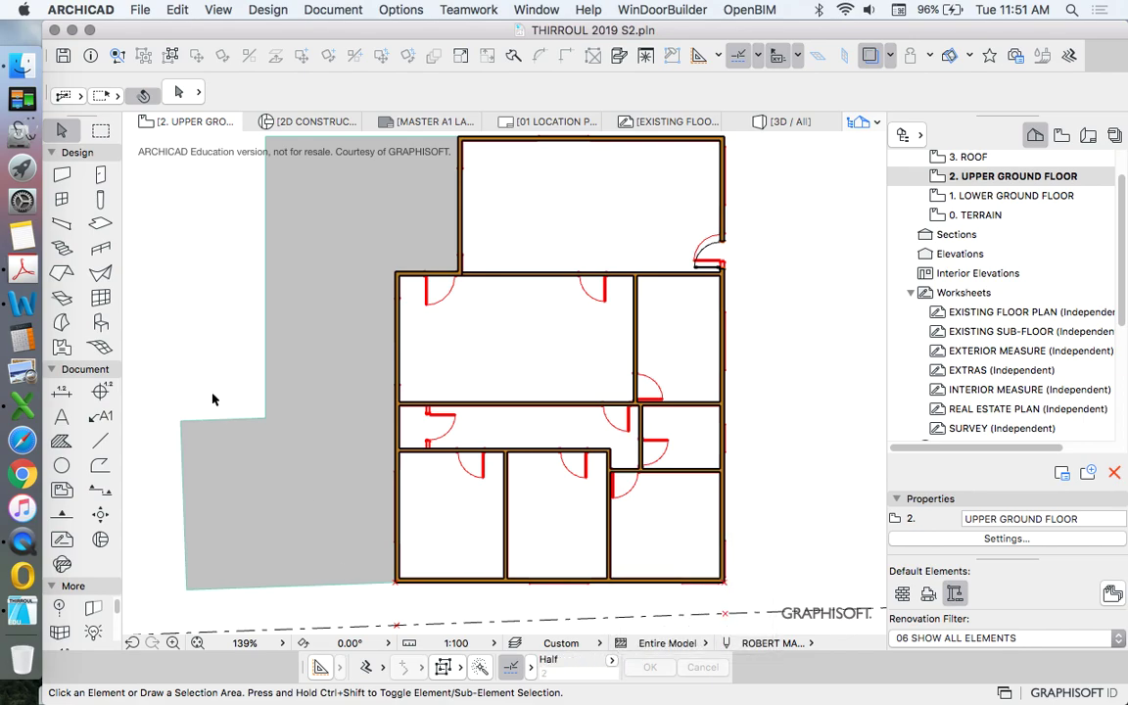
Place Door 22 about midway along the short wall beside the grey area, hinged on the outer-corner side and opening into the room
{"action": "left_click", "coordinate": [100, 174]}
{"action": "scroll", "coordinate": [373, 384], "scroll_direction": "up", "scroll_amount": 5}
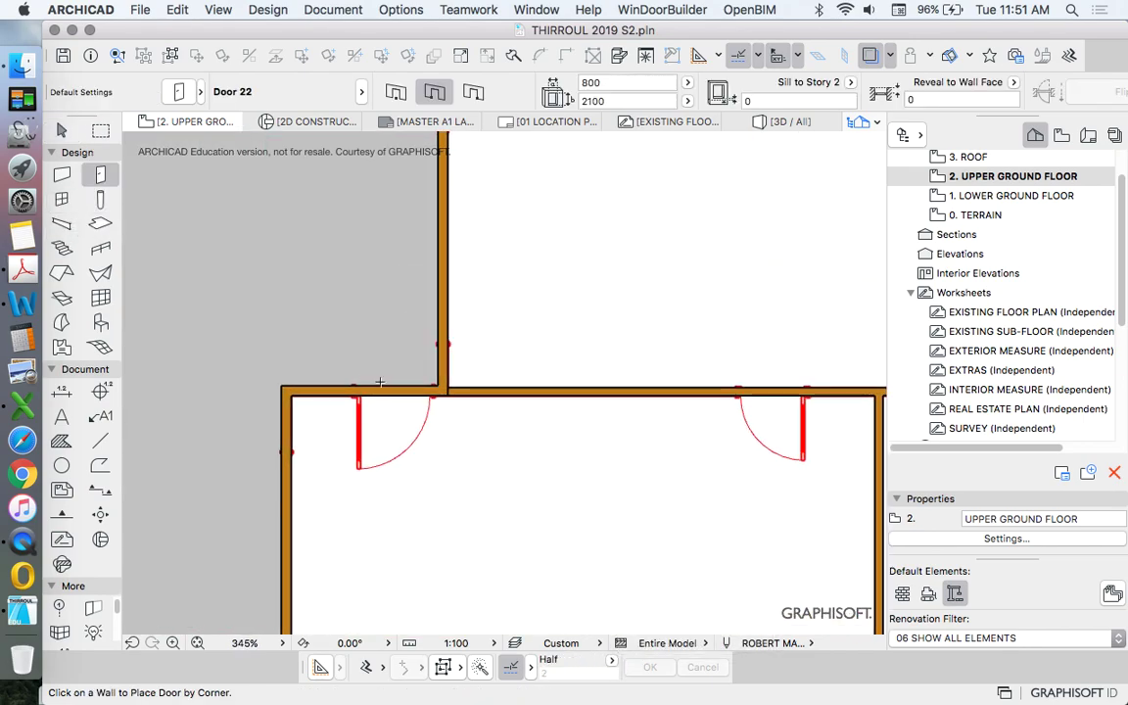
{"action": "left_click", "coordinate": [342, 391]}
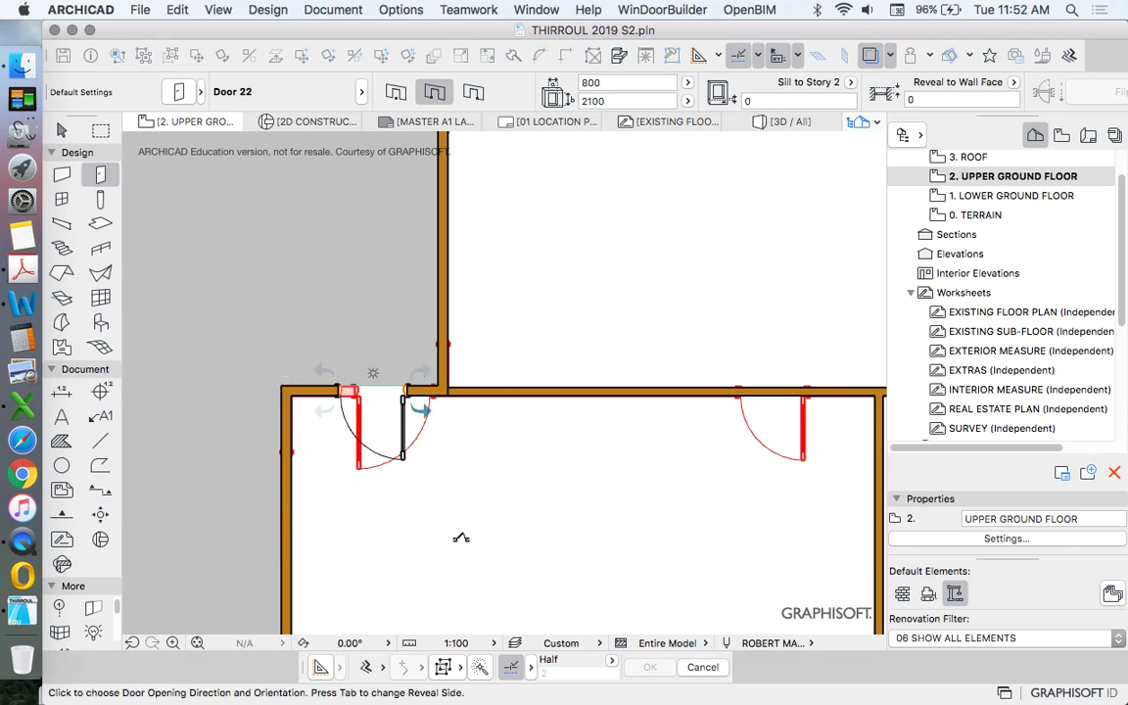
{"action": "left_click", "coordinate": [361, 484]}
{"action": "scroll", "coordinate": [402, 332], "scroll_direction": "up", "scroll_amount": 4}
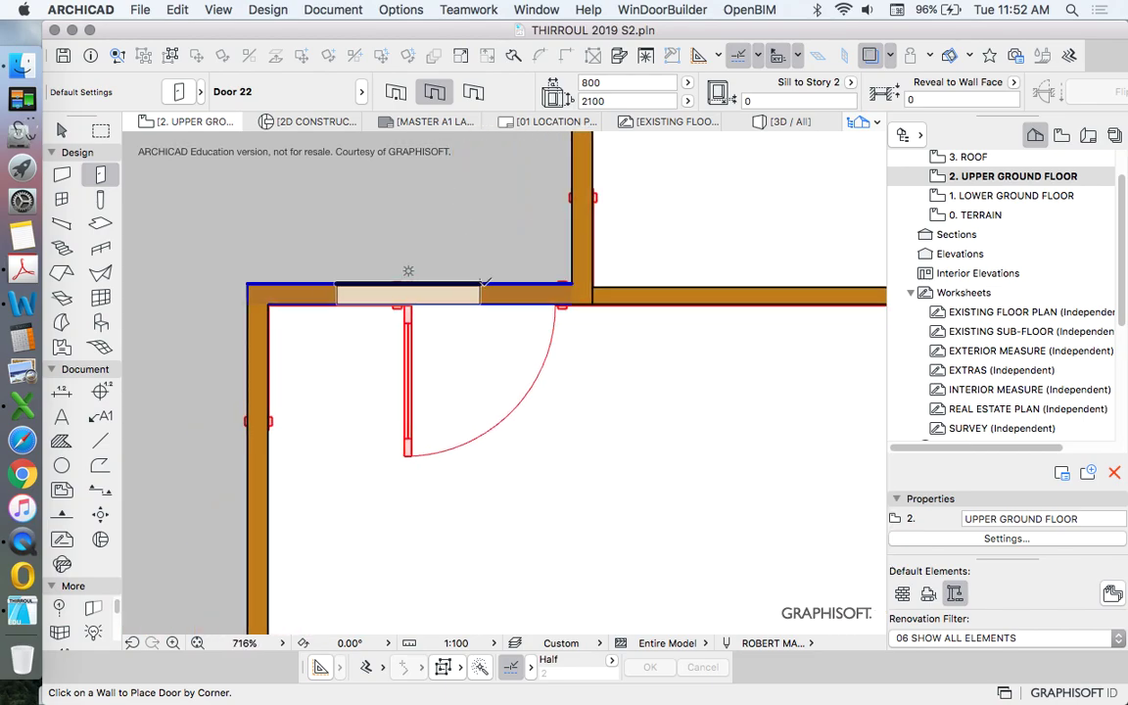
{"action": "left_click", "coordinate": [480, 285]}
{"action": "scroll", "coordinate": [406, 509], "scroll_direction": "down", "scroll_amount": 4}
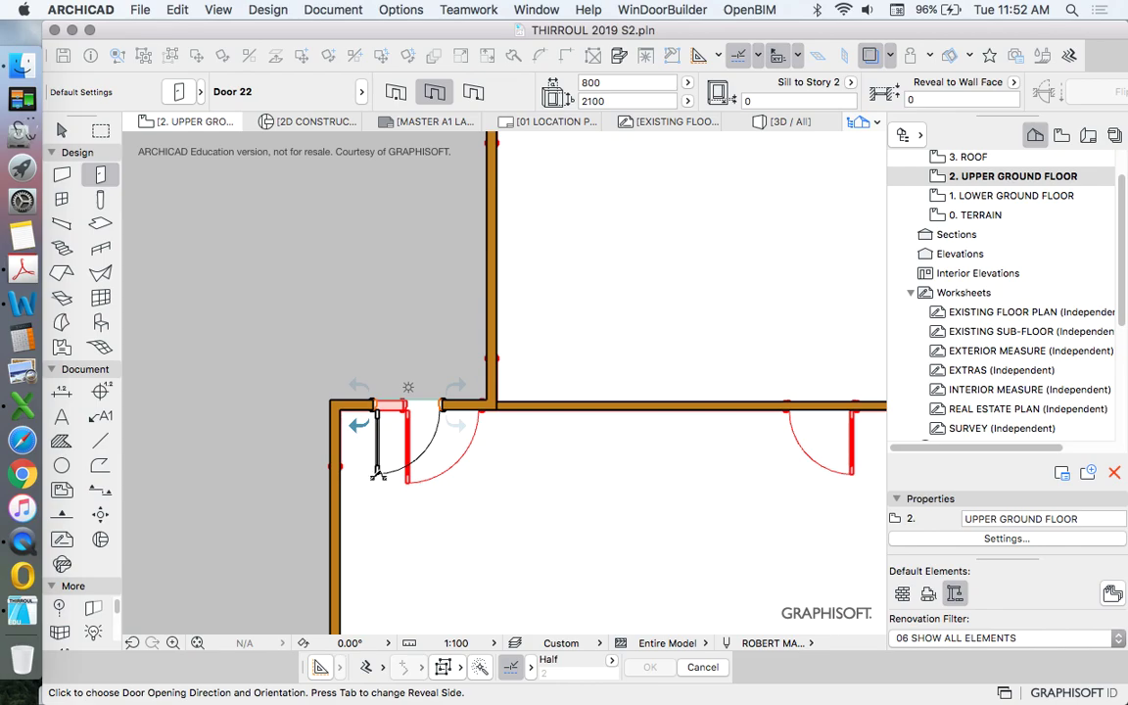
{"action": "scroll", "coordinate": [418, 454], "scroll_direction": "down", "scroll_amount": 3}
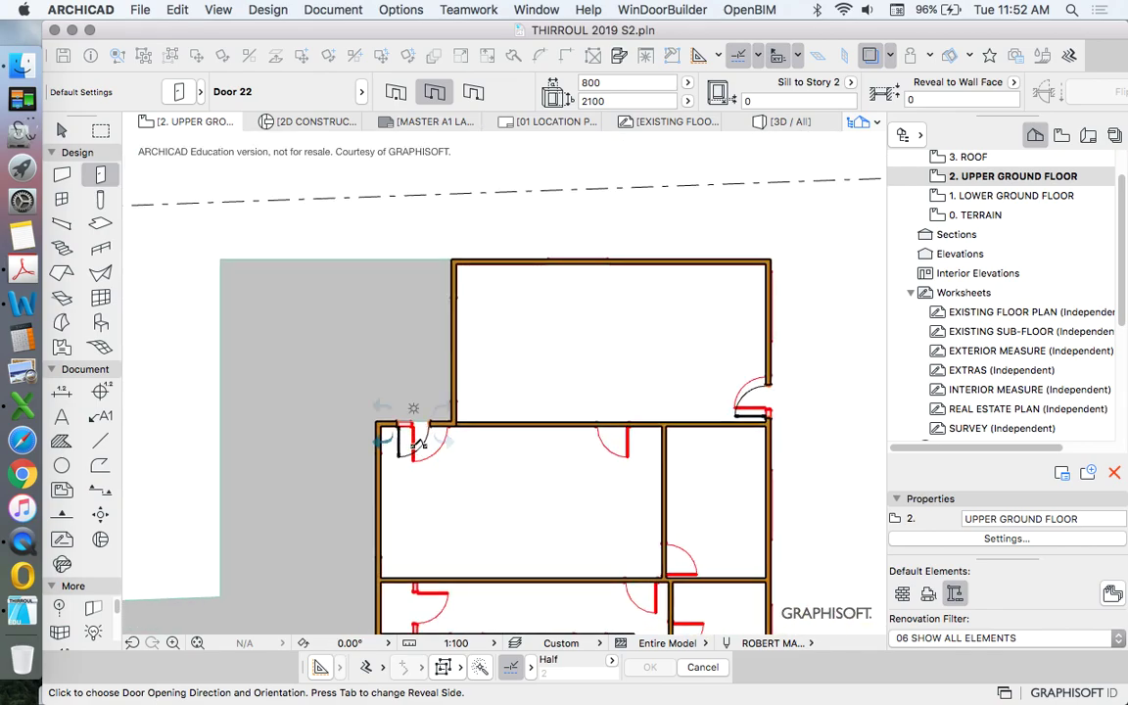
{"action": "scroll", "coordinate": [418, 446], "scroll_direction": "up", "scroll_amount": 3}
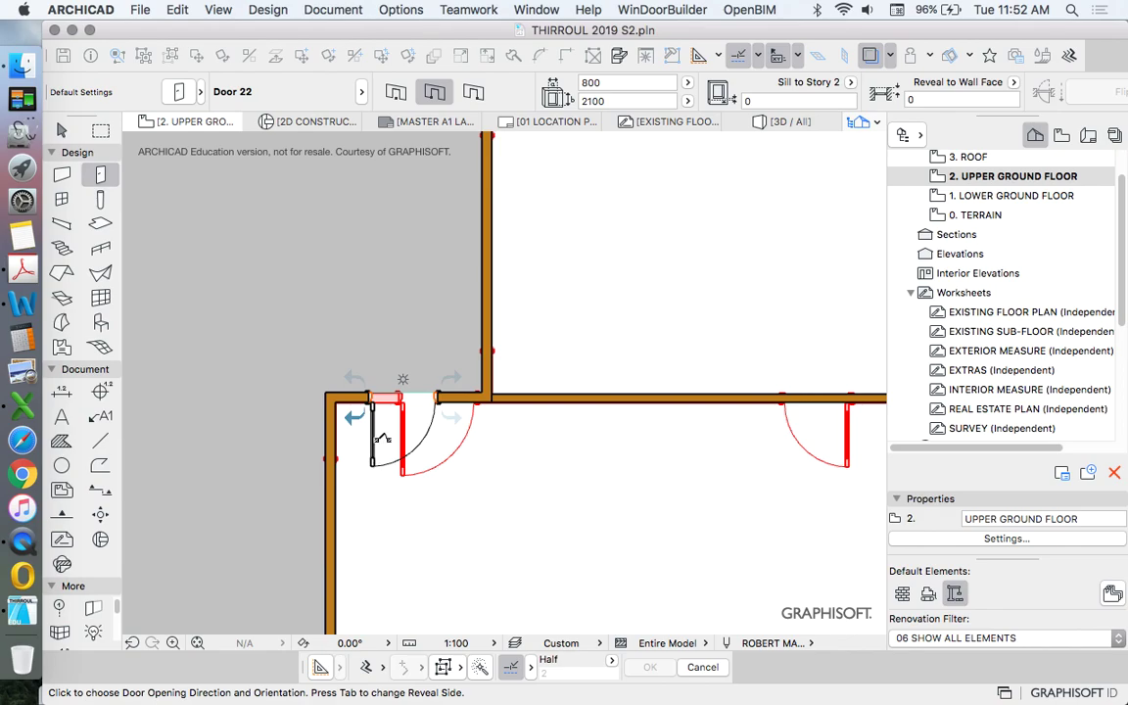
{"action": "scroll", "coordinate": [382, 439], "scroll_direction": "up", "scroll_amount": 3}
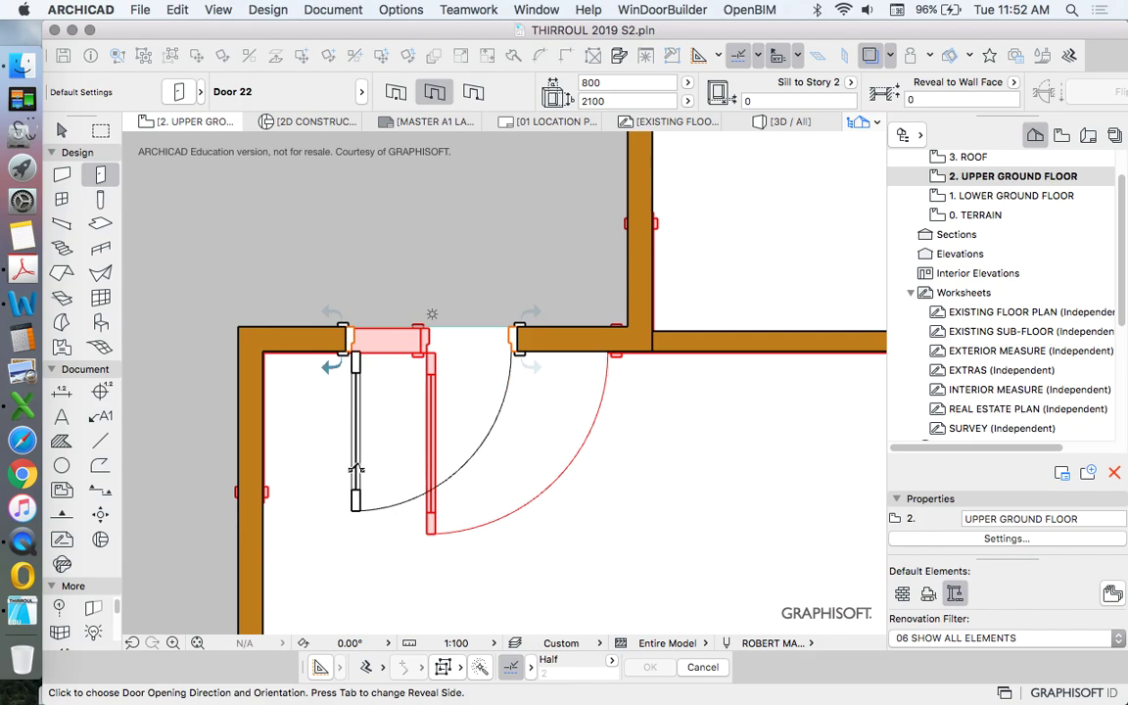
{"action": "left_click", "coordinate": [343, 461]}
{"action": "scroll", "coordinate": [457, 308], "scroll_direction": "down", "scroll_amount": 5}
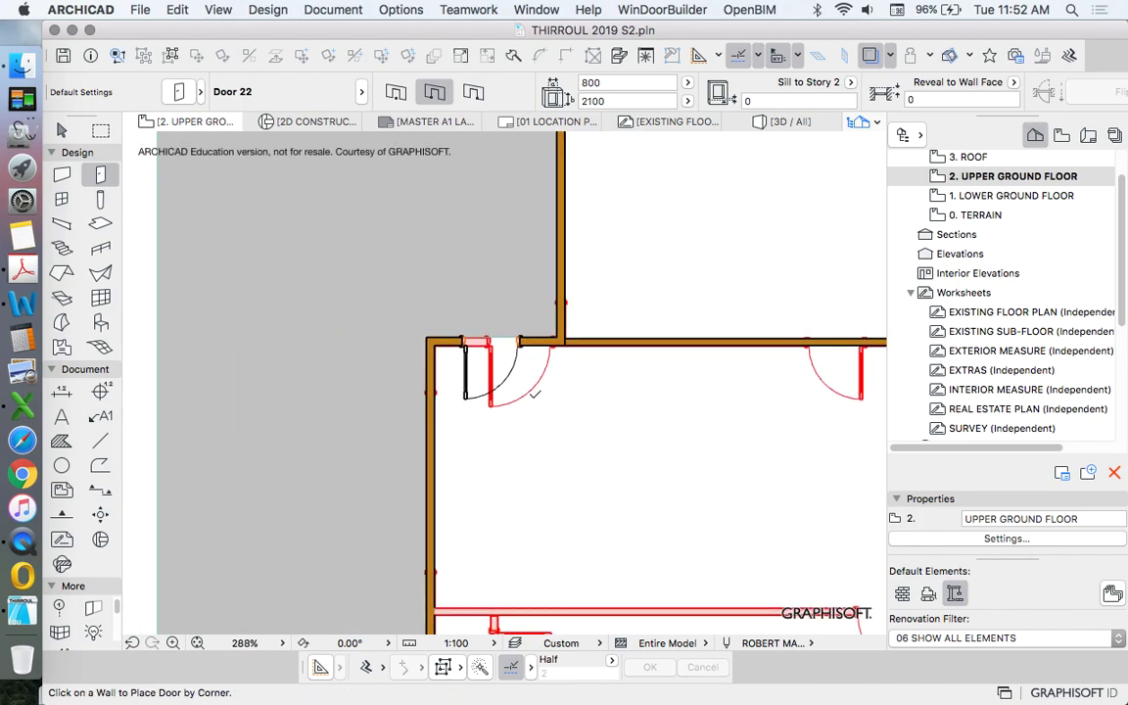
Move the new door 437 along the short wall so its jamb meets the traced opening's edge beside the wall junction
{"action": "scroll", "coordinate": [493, 350], "scroll_direction": "up", "scroll_amount": 3}
{"action": "scroll", "coordinate": [494, 349], "scroll_direction": "up", "scroll_amount": 2}
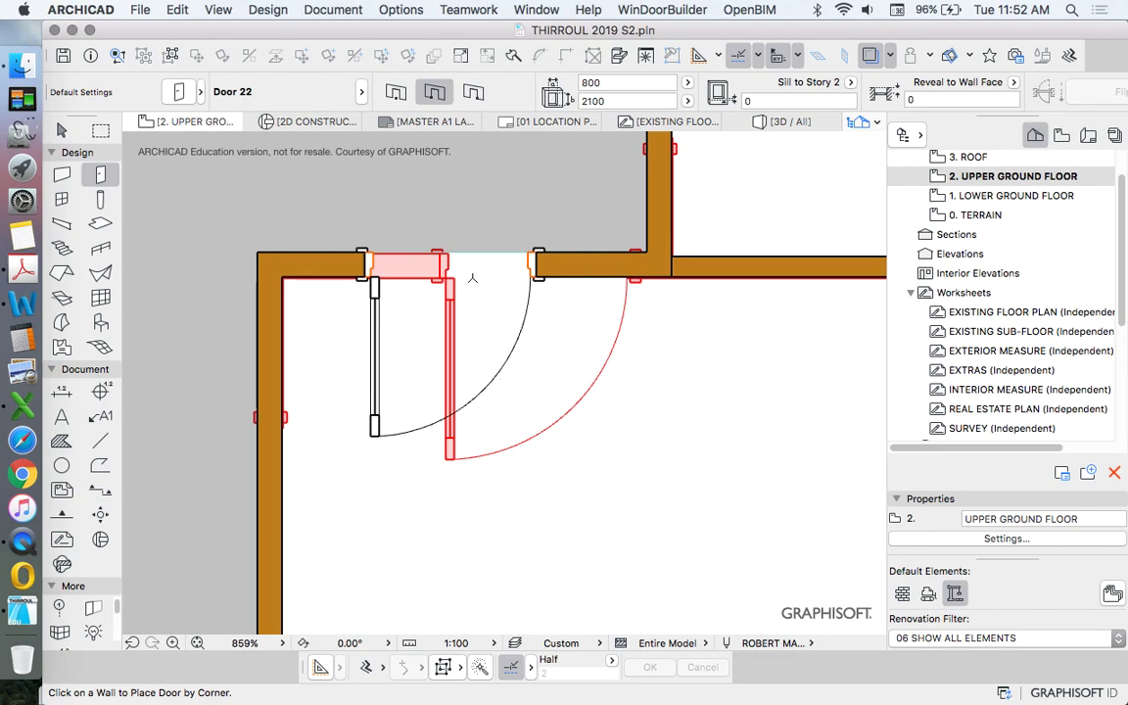
{"action": "scroll", "coordinate": [472, 284], "scroll_direction": "down", "scroll_amount": 2}
{"action": "scroll", "coordinate": [540, 305], "scroll_direction": "up", "scroll_amount": 4}
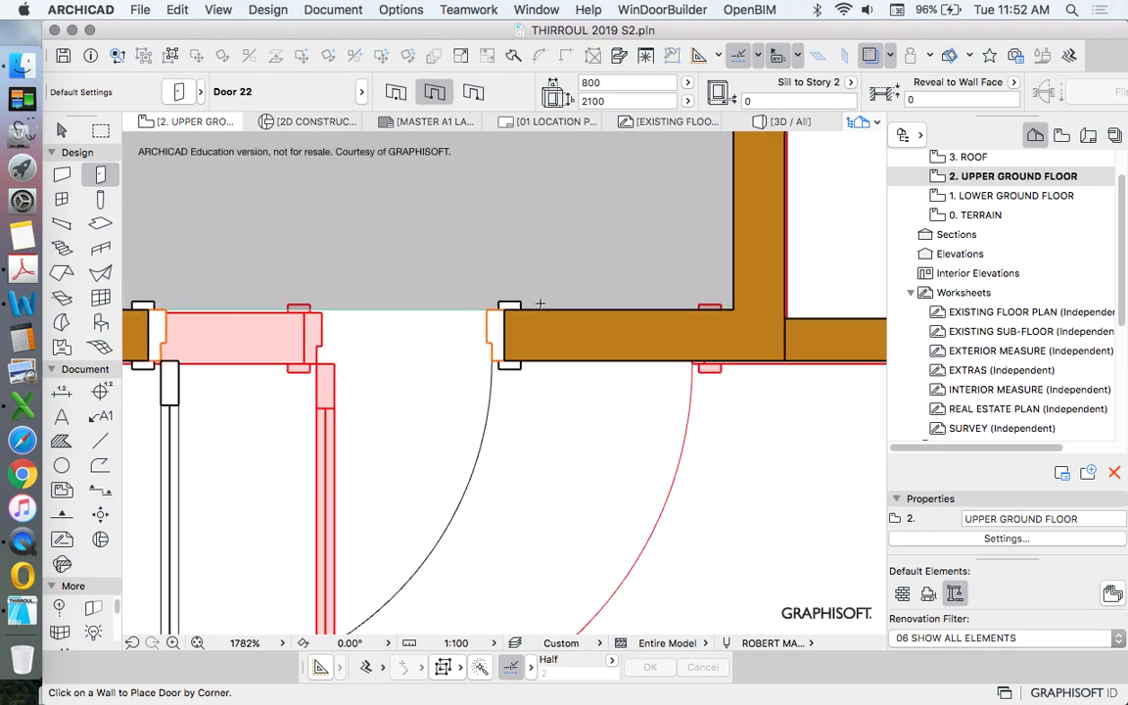
{"action": "left_click", "coordinate": [523, 320]}
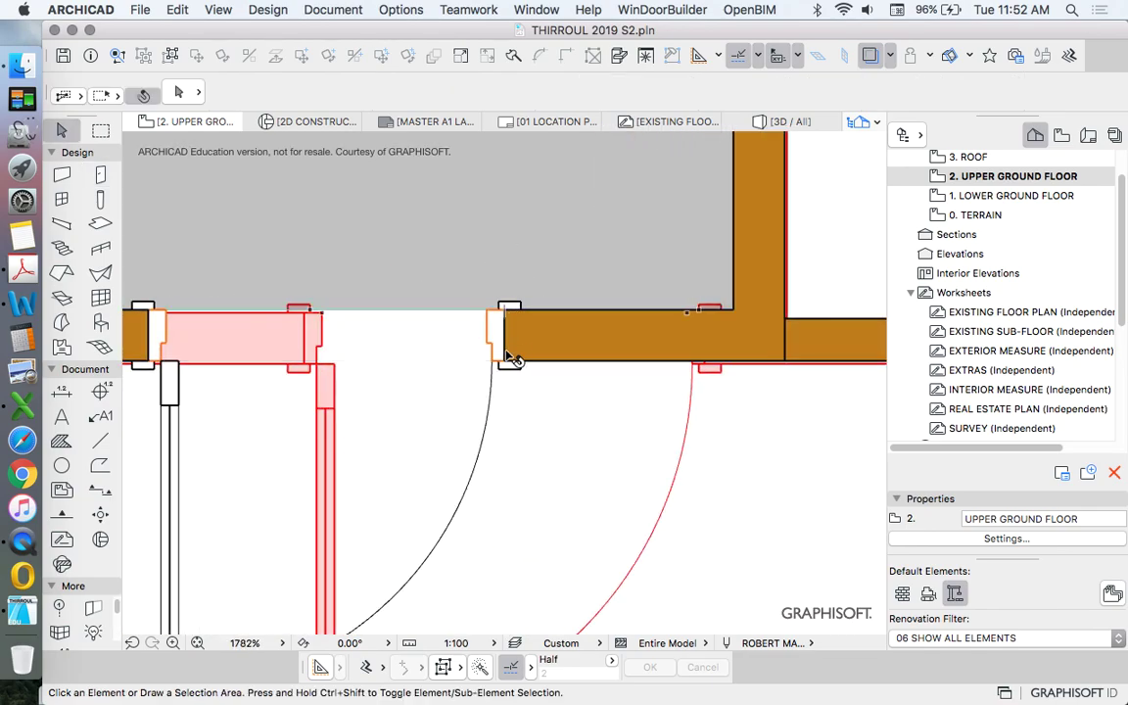
{"action": "left_click", "coordinate": [505, 359]}
{"action": "scroll", "coordinate": [701, 333], "scroll_direction": "up", "scroll_amount": 5}
{"action": "scroll", "coordinate": [701, 333], "scroll_direction": "up", "scroll_amount": 1}
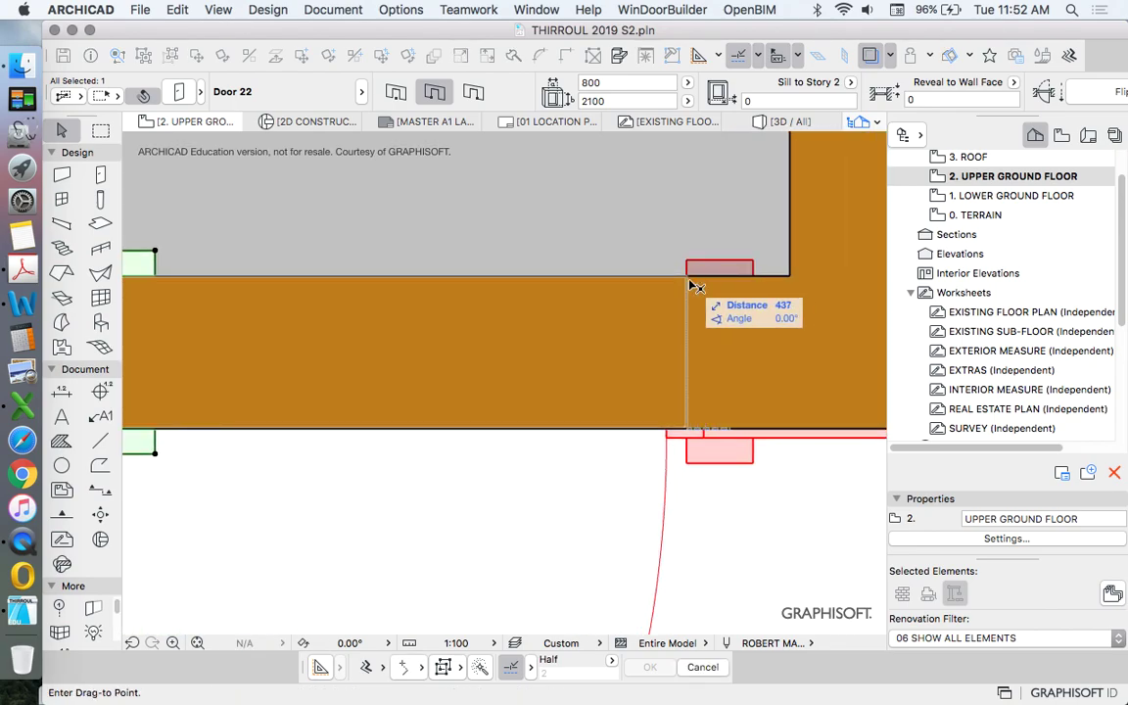
{"action": "left_click", "coordinate": [783, 350]}
{"action": "scroll", "coordinate": [791, 407], "scroll_direction": "down", "scroll_amount": 10}
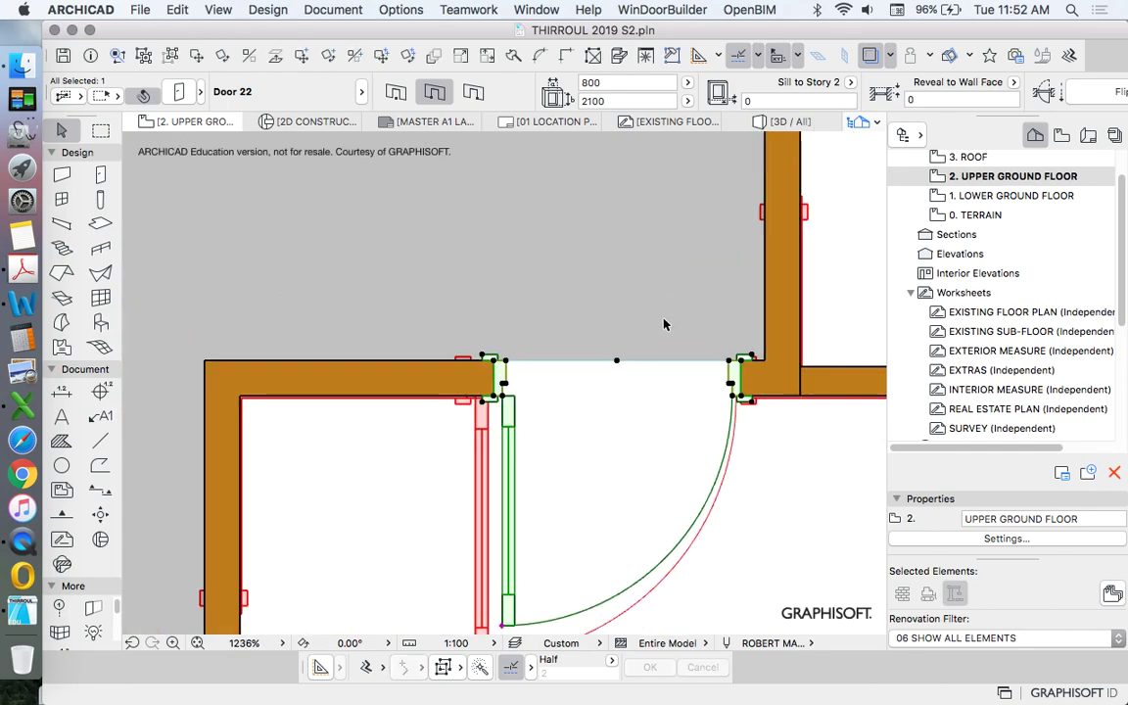
{"action": "key", "text": "Escape"}
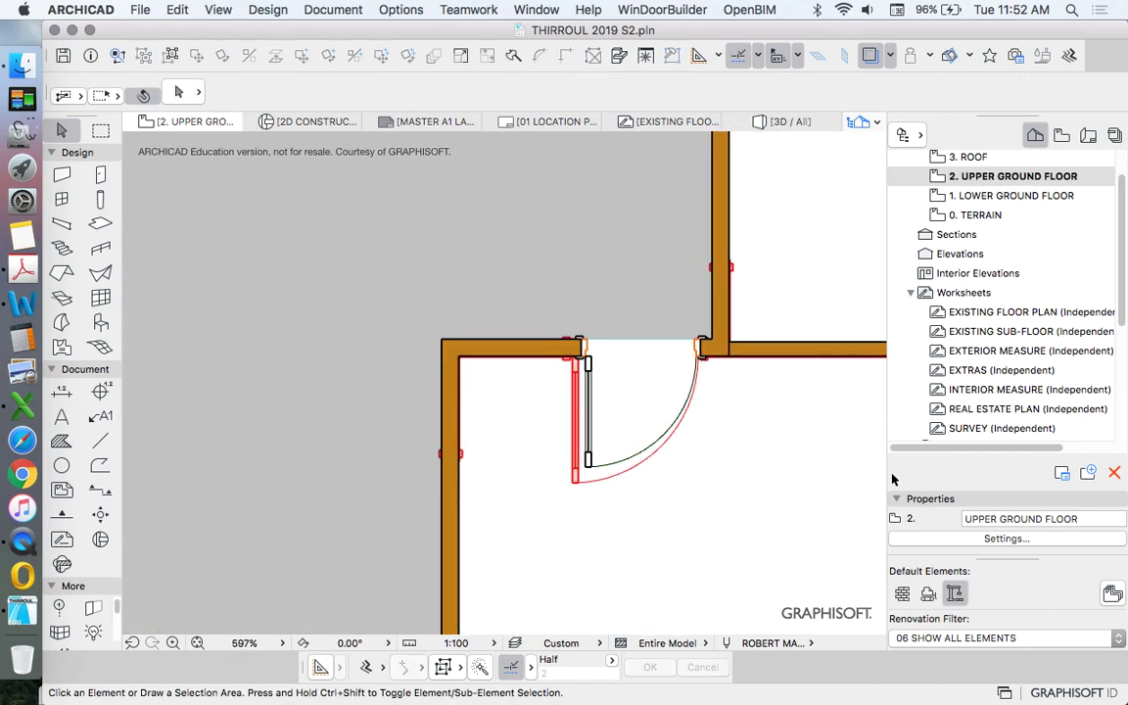
Turn off the trace reference beneath the plan and inspect the door in the short wall
{"action": "left_click", "coordinate": [869, 56]}
{"action": "scroll", "coordinate": [526, 383], "scroll_direction": "down", "scroll_amount": 5}
{"action": "scroll", "coordinate": [527, 323], "scroll_direction": "up", "scroll_amount": 6}
{"action": "scroll", "coordinate": [529, 257], "scroll_direction": "down", "scroll_amount": 3}
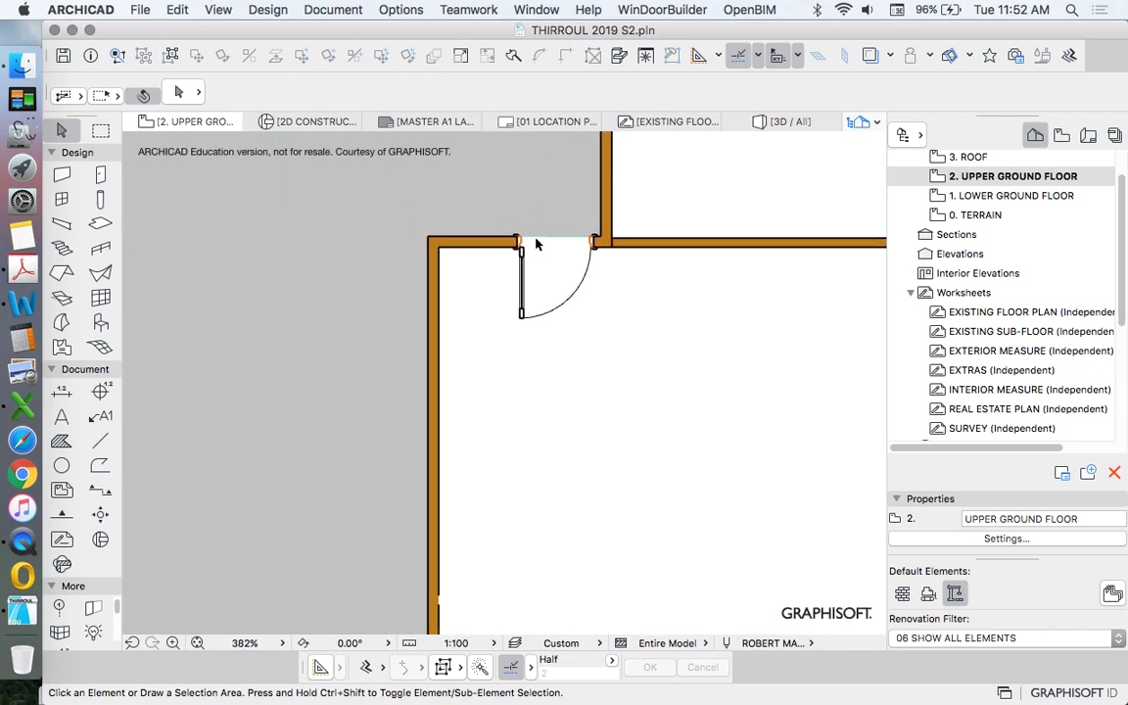
{"action": "scroll", "coordinate": [528, 257], "scroll_direction": "up", "scroll_amount": 4}
{"action": "scroll", "coordinate": [566, 284], "scroll_direction": "down", "scroll_amount": 1}
{"action": "scroll", "coordinate": [568, 320], "scroll_direction": "up", "scroll_amount": 3}
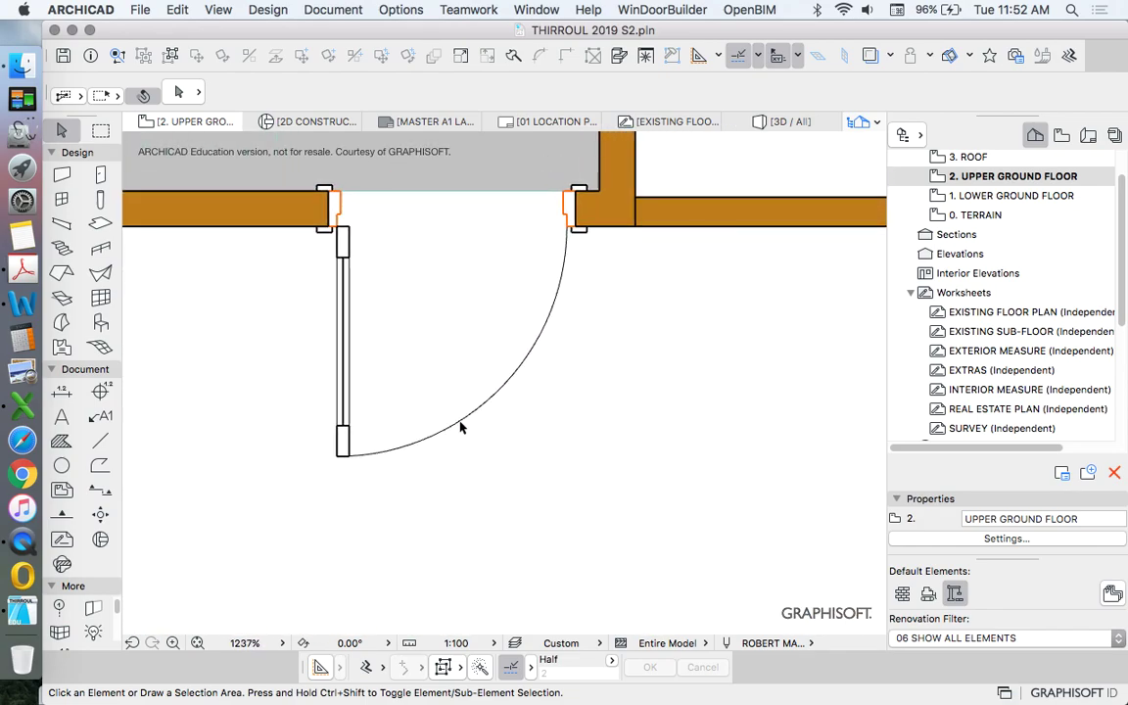
{"action": "scroll", "coordinate": [463, 410], "scroll_direction": "down", "scroll_amount": 5}
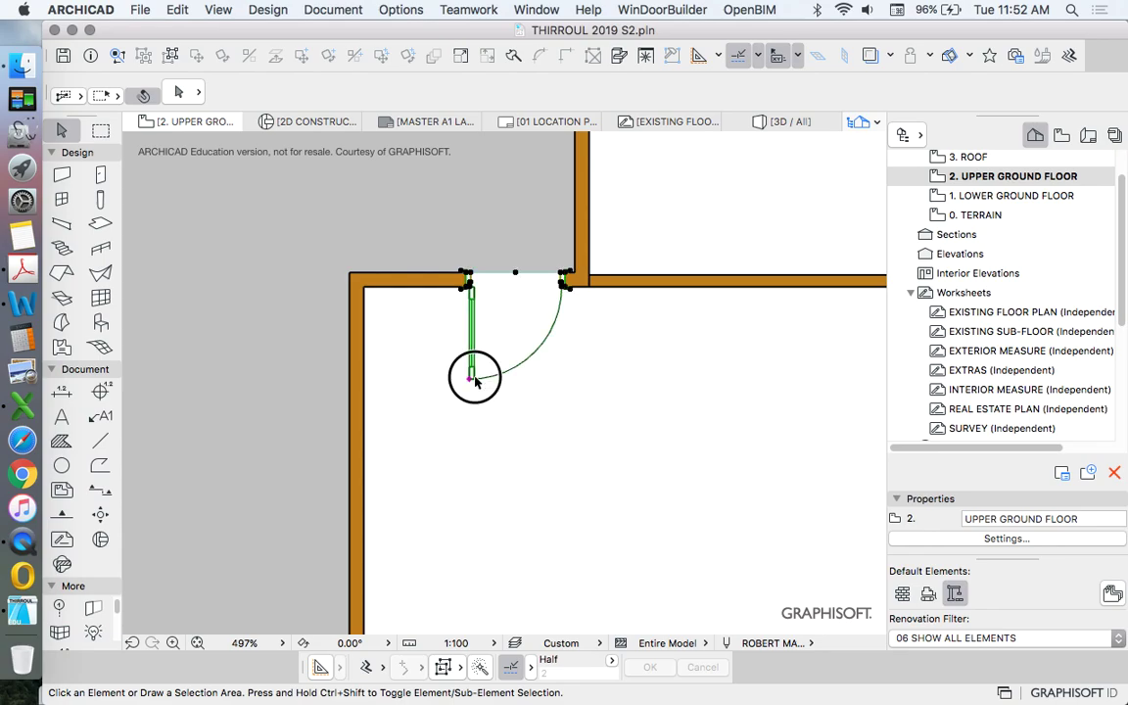
Try a width of 1000 on the short wall's door, anchored at the jamb beside the wall junction, and undo it
{"action": "left_click", "coordinate": [473, 371]}
{"action": "scroll", "coordinate": [480, 297], "scroll_direction": "down", "scroll_amount": 1}
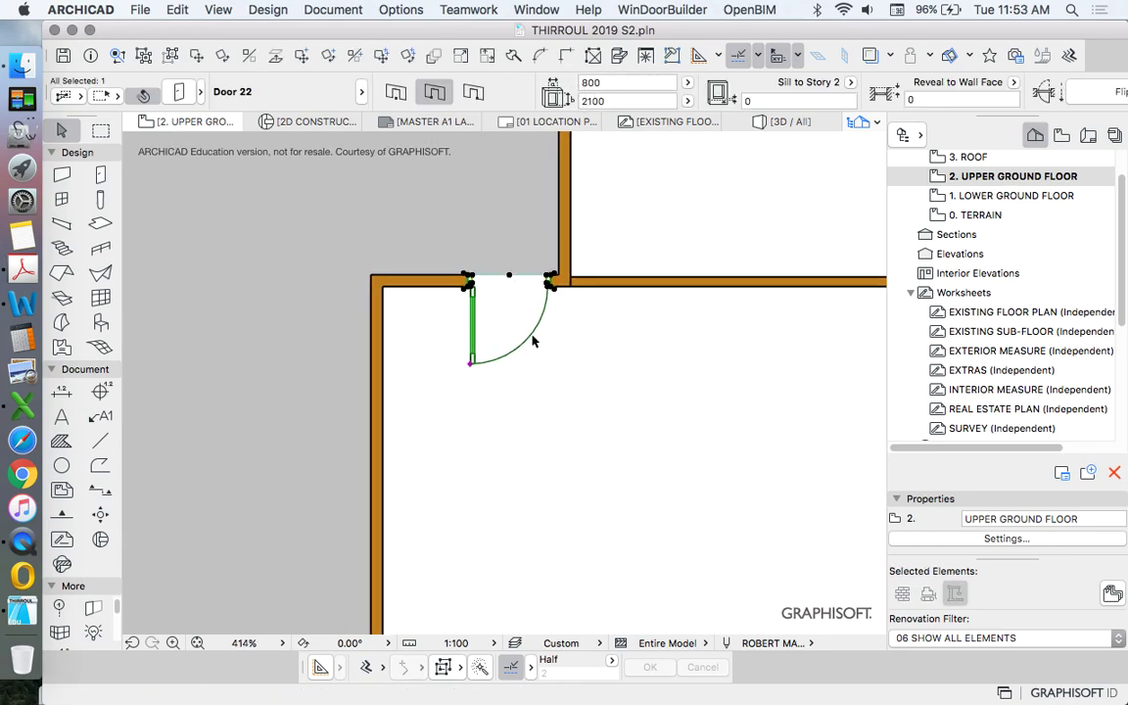
{"action": "left_click", "coordinate": [618, 86]}
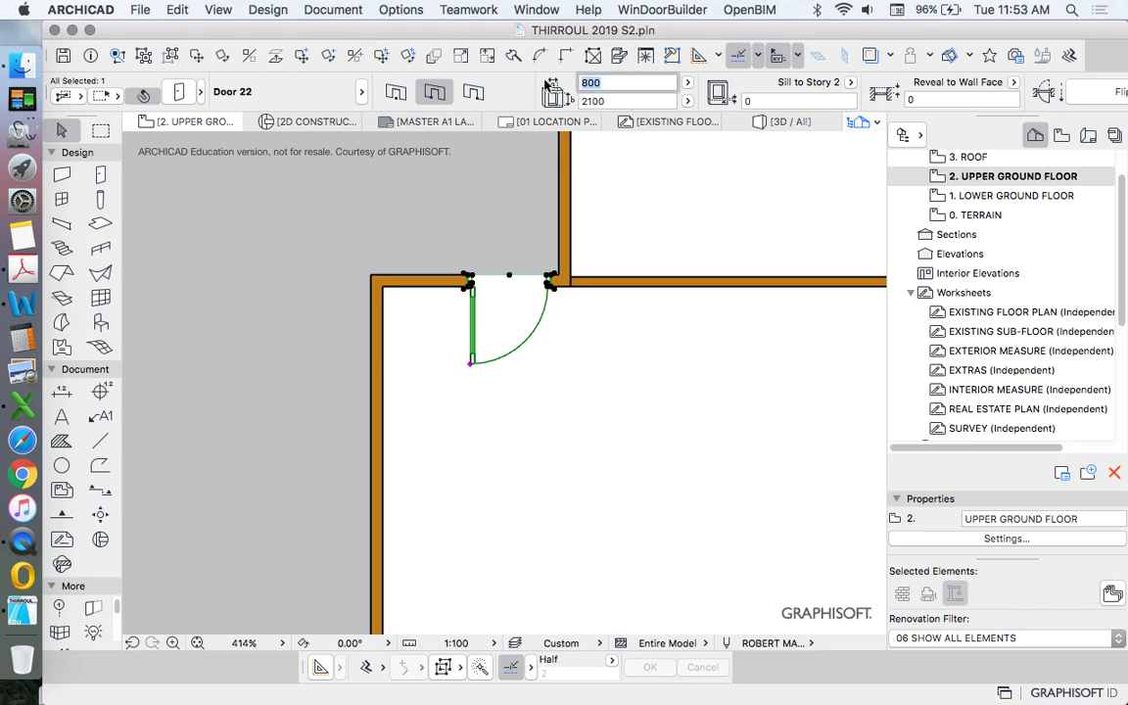
{"action": "key", "text": "Return"}
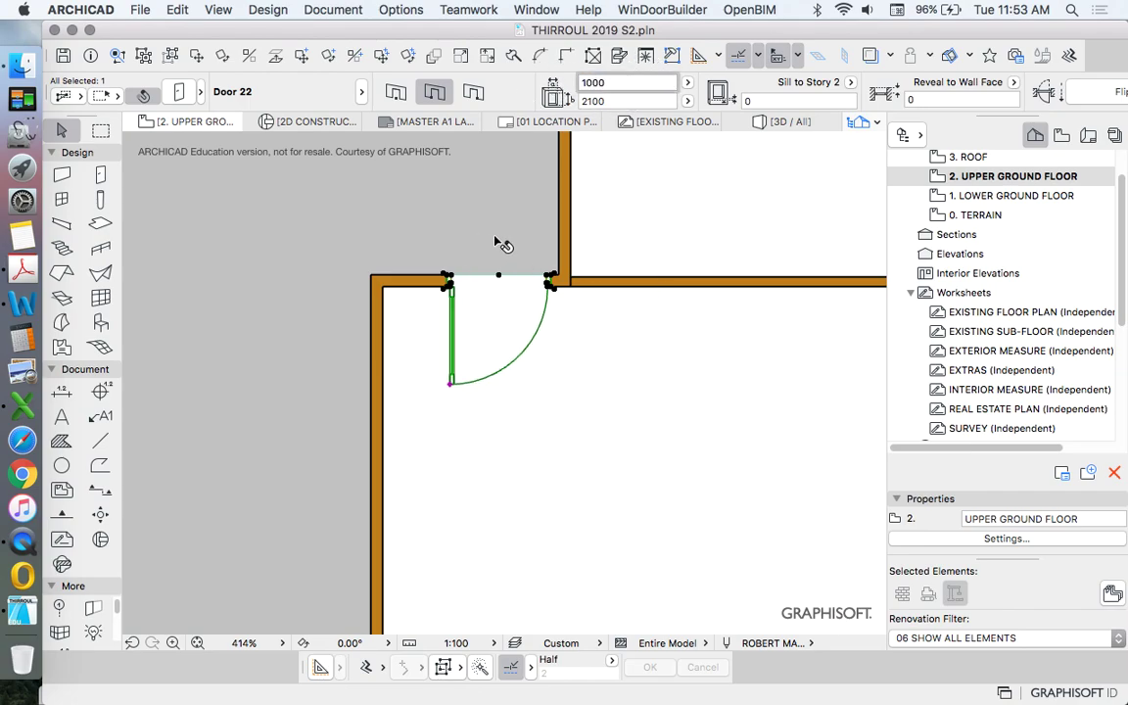
{"action": "key", "text": "super+z"}
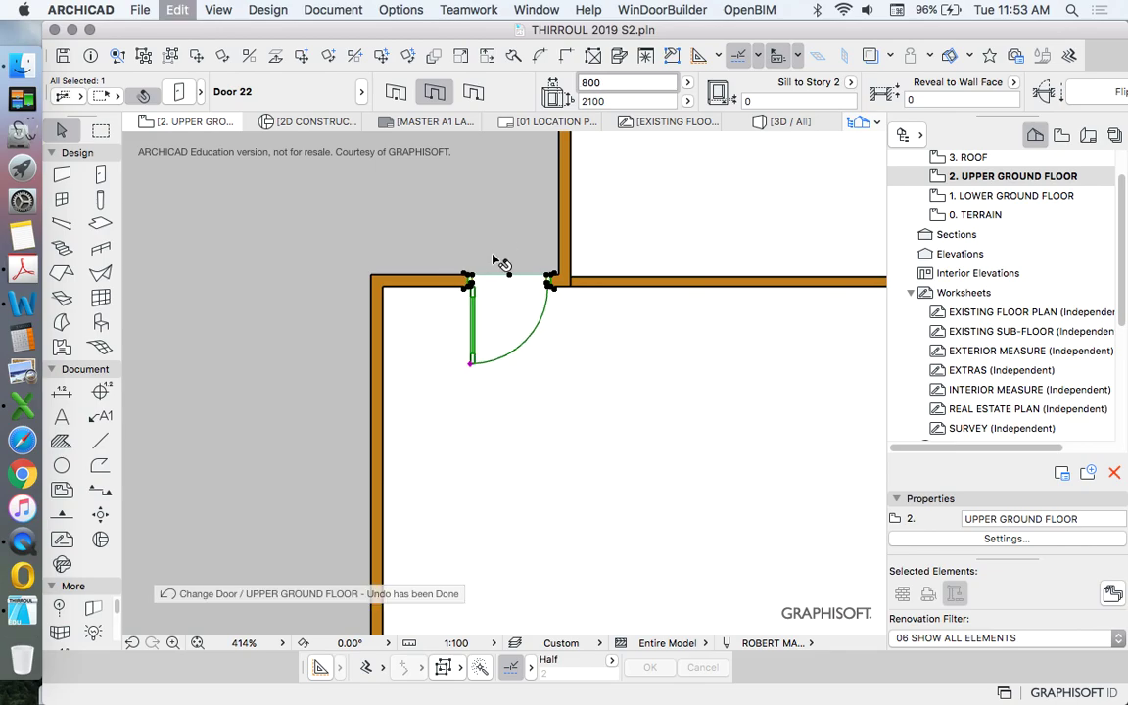
Switch the short wall door's anchor point to its hinge-side jamb
{"action": "key", "text": "Escape"}
{"action": "left_click", "coordinate": [472, 331]}
{"action": "left_click", "coordinate": [469, 283]}
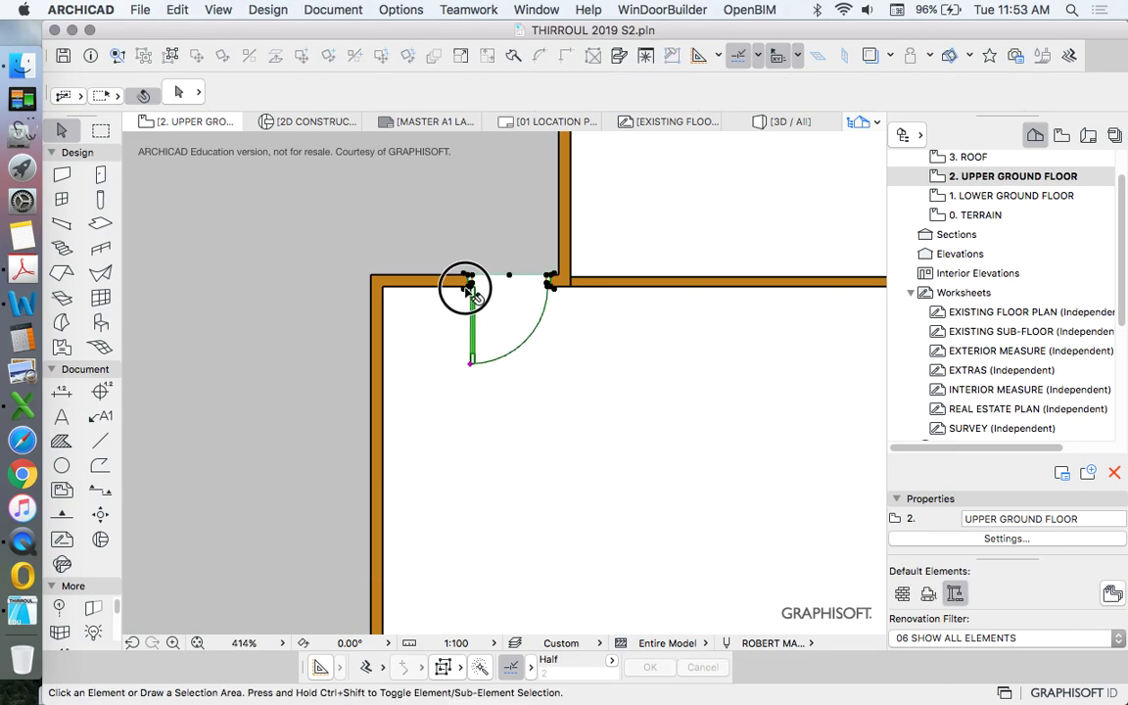
{"action": "left_click", "coordinate": [470, 95]}
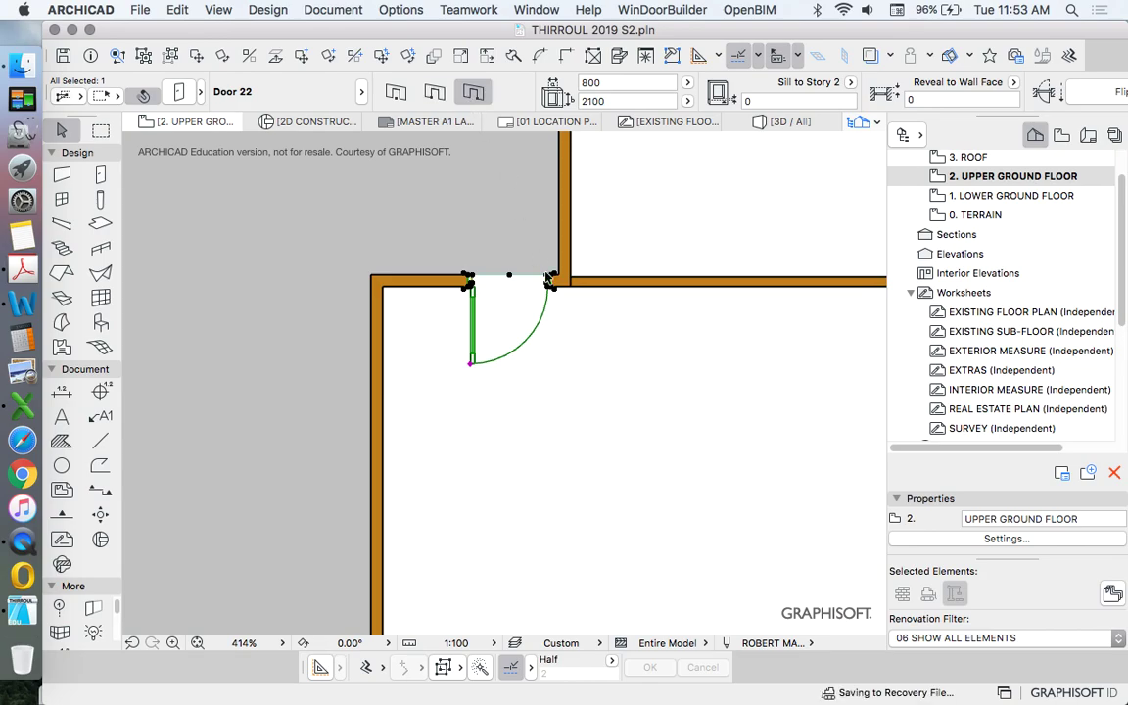
{"action": "key", "text": "Escape"}
Try widening the door to 1000 from the hinge-side anchor and undo the change
{"action": "left_click", "coordinate": [469, 365]}
{"action": "left_click", "coordinate": [582, 284]}
{"action": "left_click", "coordinate": [555, 296]}
{"action": "left_click", "coordinate": [599, 82]}
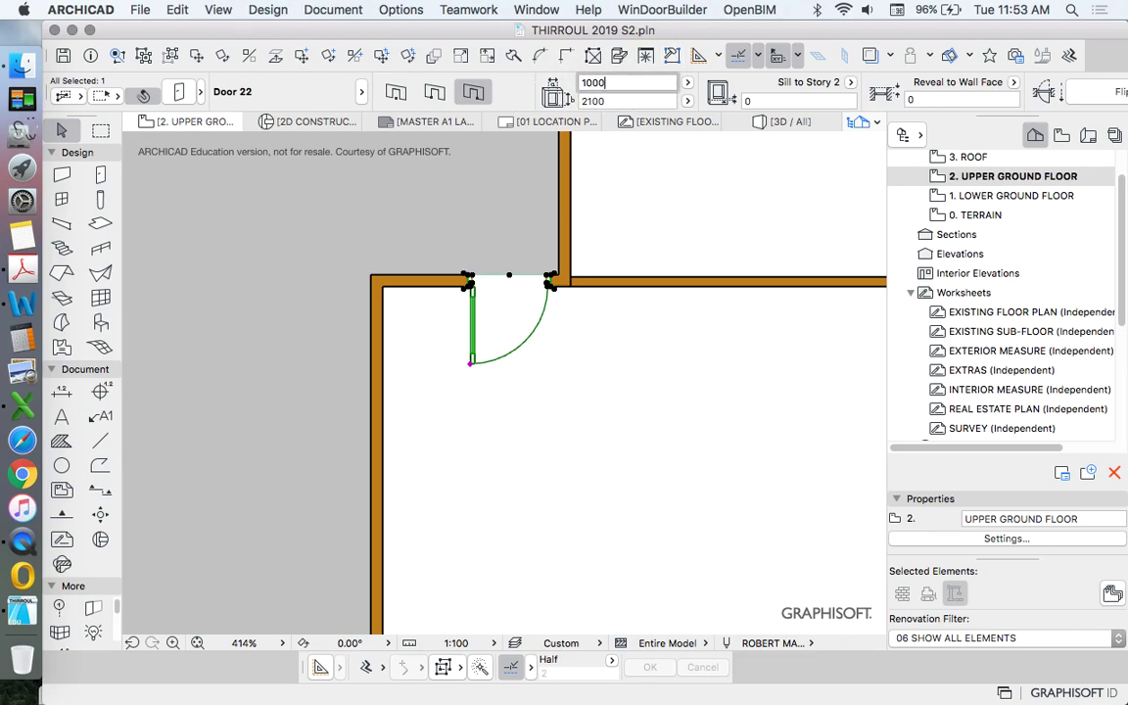
{"action": "key", "text": "Return"}
{"action": "key", "text": "super+z"}
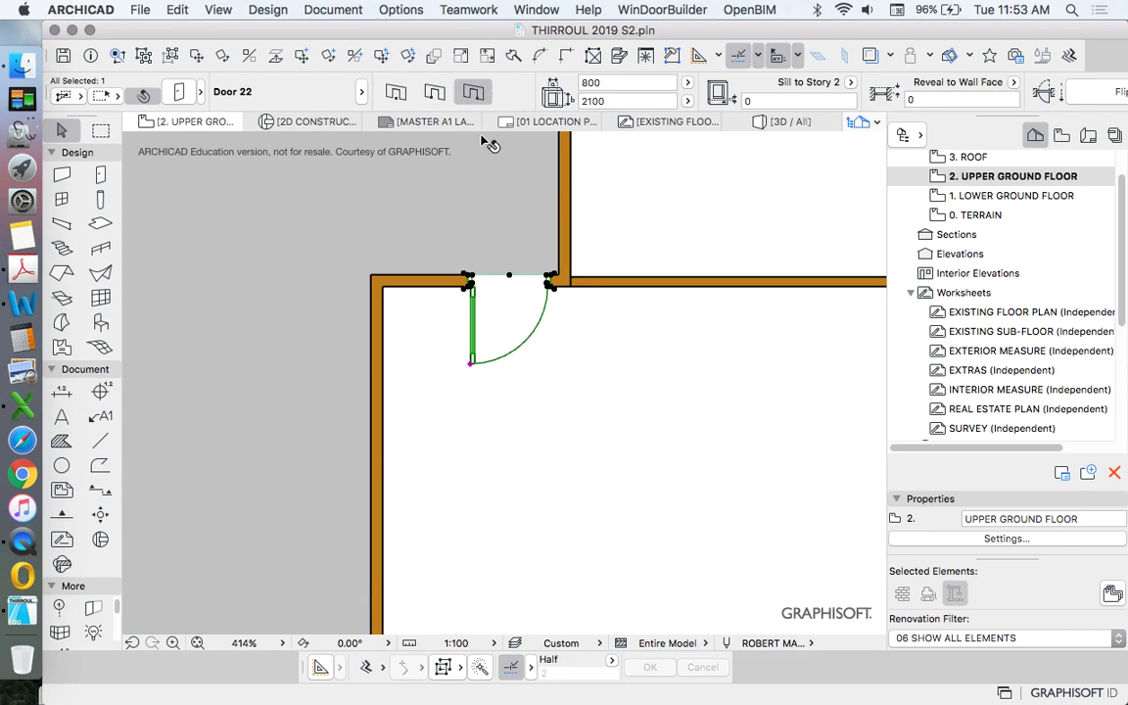
Restore the door's anchor point to the jamb beside the wall junction and deselect the door
{"action": "left_click", "coordinate": [502, 299]}
{"action": "left_click", "coordinate": [468, 279]}
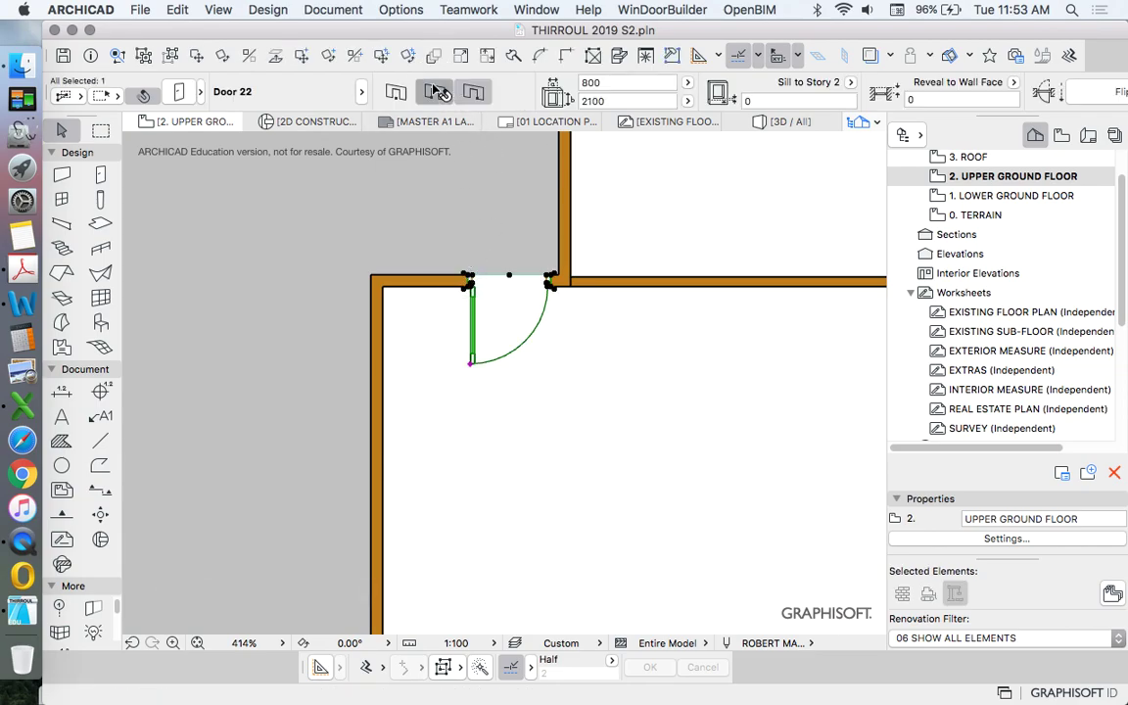
{"action": "key", "text": "Escape"}
Try stretching the door's hinge-side jamb outward to a width of 935 and undo the stretch
{"action": "scroll", "coordinate": [478, 277], "scroll_direction": "up", "scroll_amount": 8}
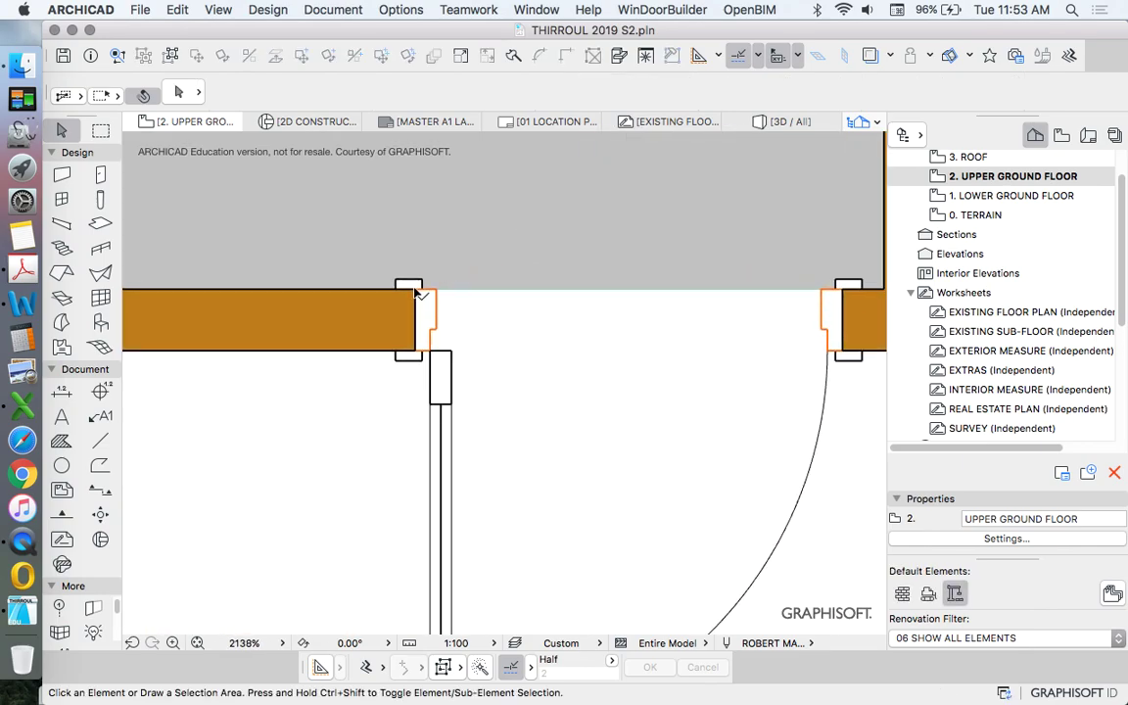
{"action": "left_click", "coordinate": [468, 290]}
{"action": "left_click", "coordinate": [436, 290]}
{"action": "left_click", "coordinate": [350, 283]}
{"action": "scroll", "coordinate": [301, 264], "scroll_direction": "down", "scroll_amount": 1}
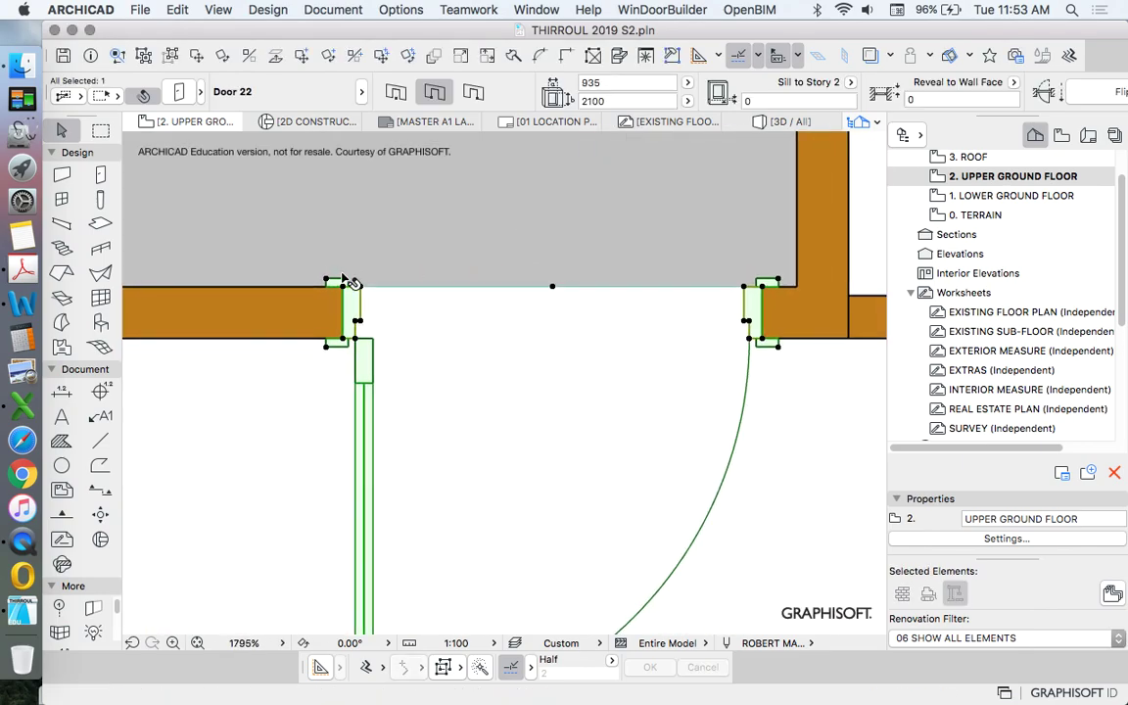
{"action": "key", "text": "super+z"}
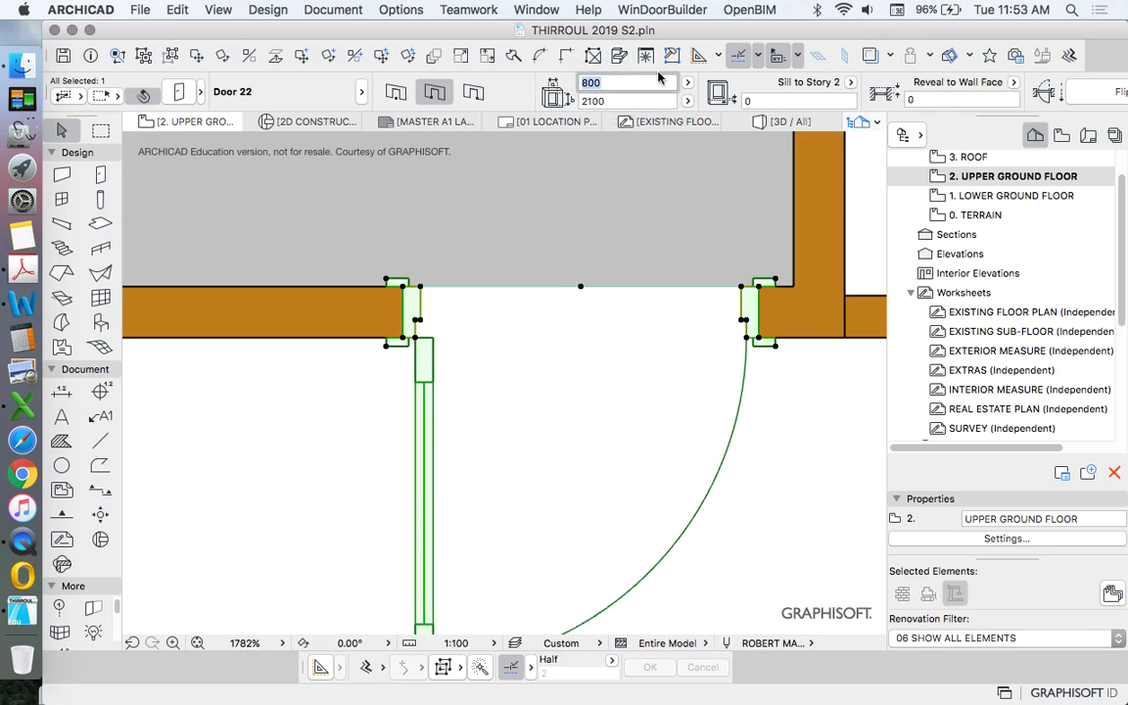
Set the short wall door's width to 900, deselect it and turn the trace reference back on
{"action": "key", "text": "Return"}
{"action": "scroll", "coordinate": [449, 415], "scroll_direction": "down", "scroll_amount": 10}
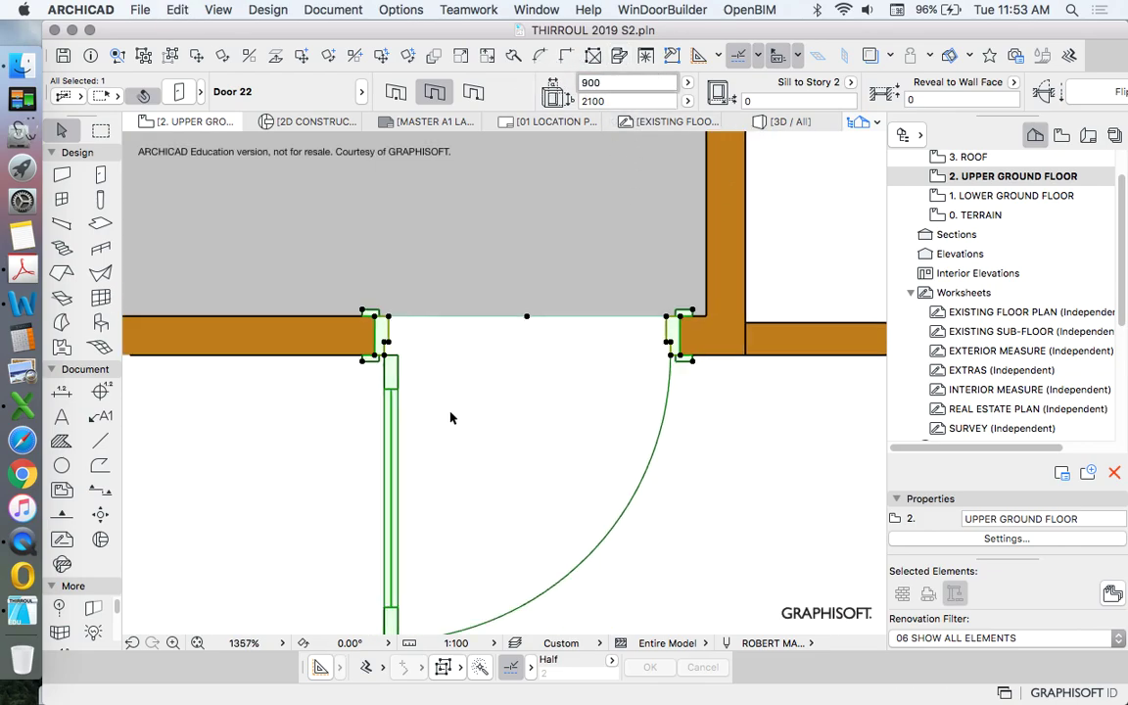
{"action": "scroll", "coordinate": [481, 309], "scroll_direction": "up", "scroll_amount": 1}
{"action": "left_click", "coordinate": [534, 191]}
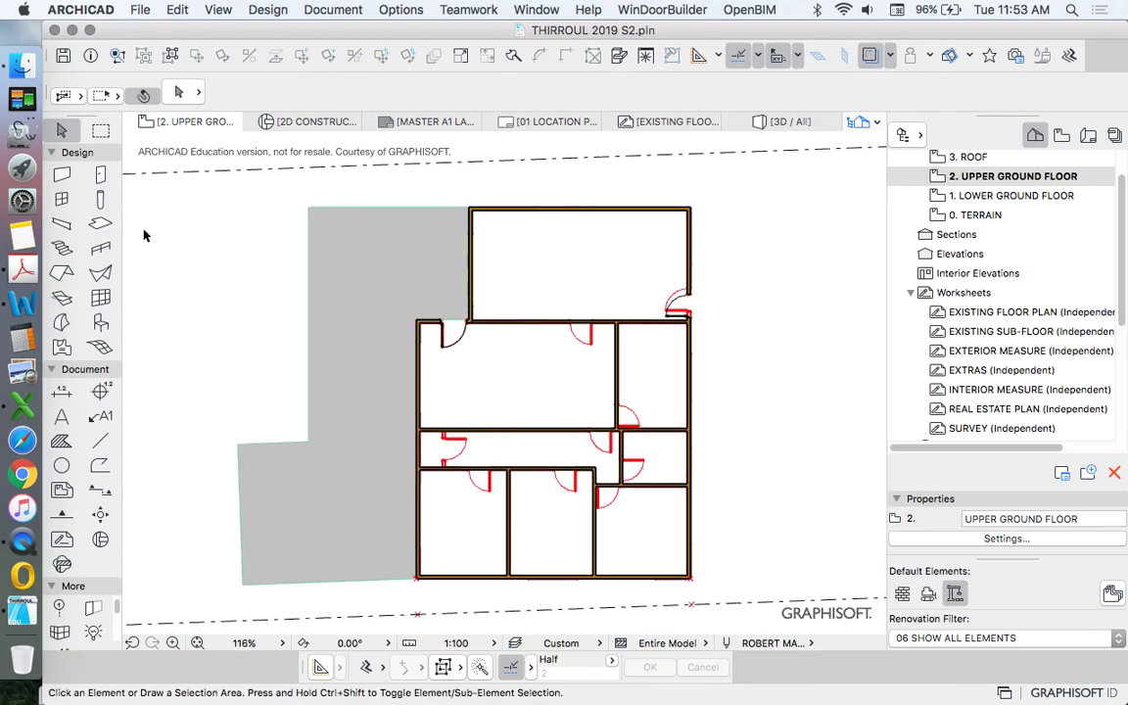
Place an 800 wide Door 22 at the traced opening in the cross wall below the upper room, matching its hinge side and swing
{"action": "left_click", "coordinate": [100, 174]}
{"action": "scroll", "coordinate": [587, 255], "scroll_direction": "up", "scroll_amount": 7}
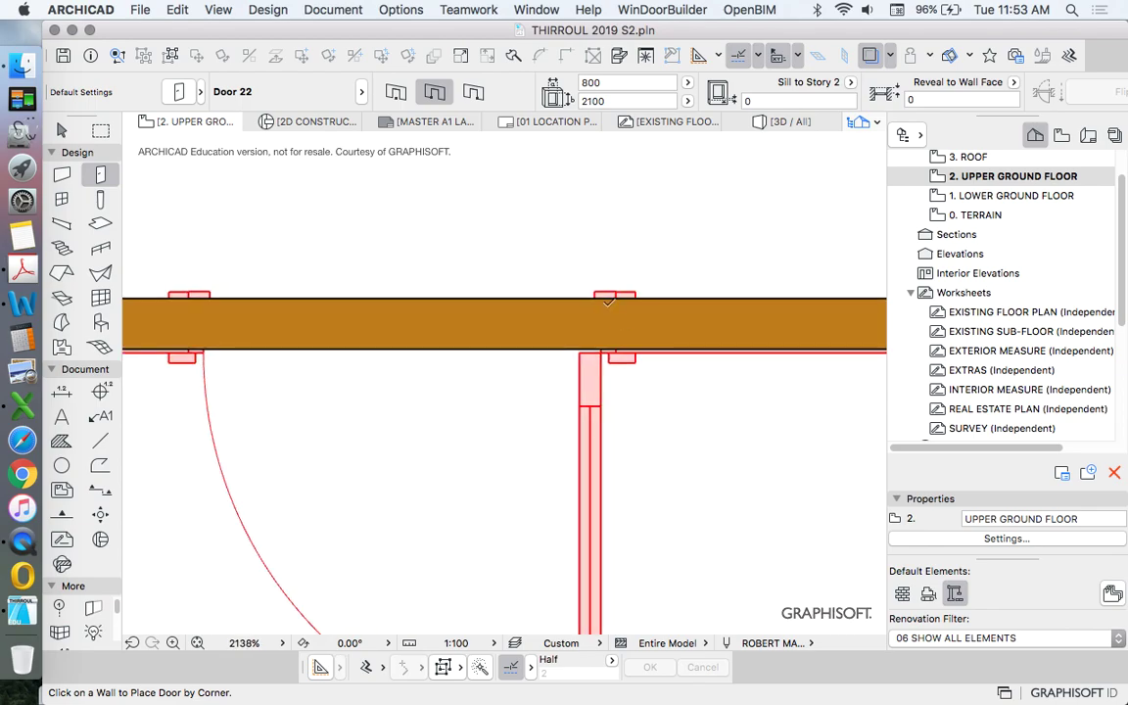
{"action": "left_click", "coordinate": [608, 301]}
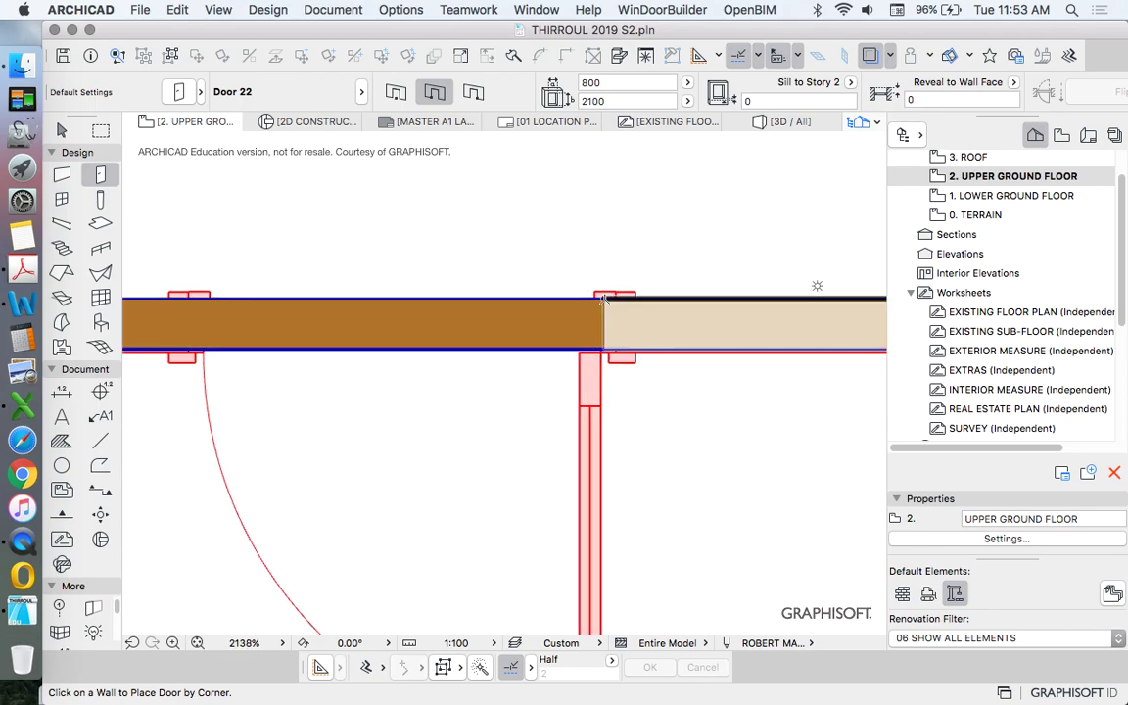
{"action": "left_click", "coordinate": [188, 311]}
{"action": "left_click", "coordinate": [607, 473]}
{"action": "scroll", "coordinate": [486, 268], "scroll_direction": "down", "scroll_amount": 10}
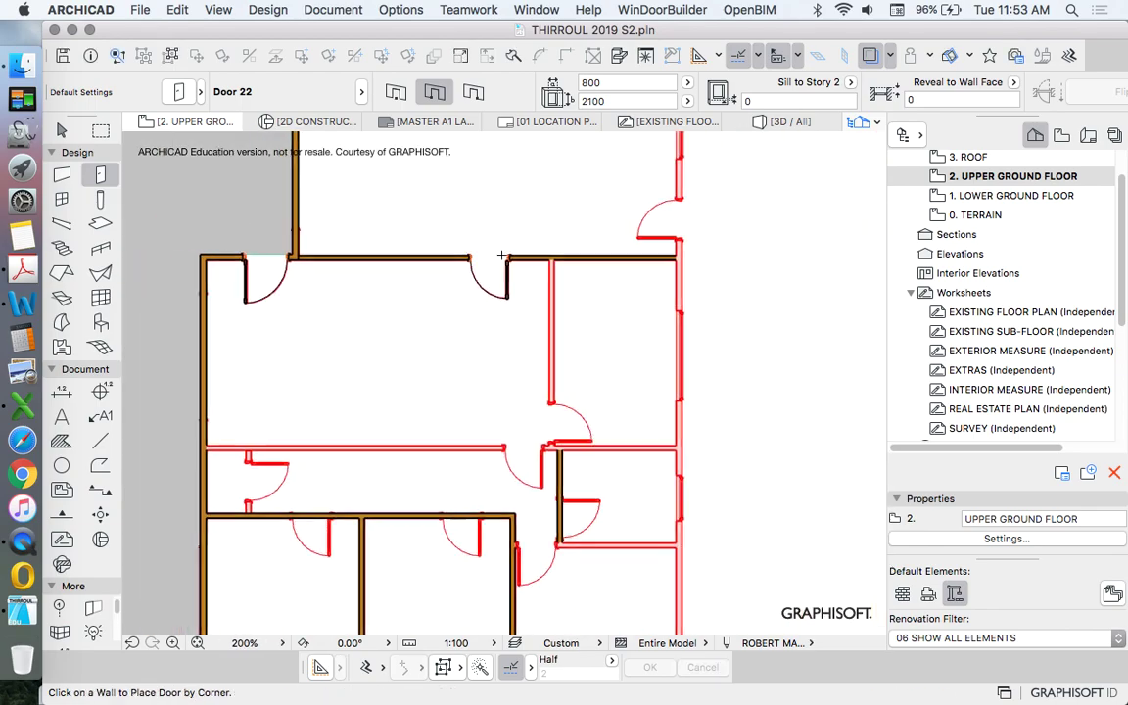
Place an 800 wide Door 22 at the traced opening in the partition between the large room and the side room, matching its hinge side and swing
{"action": "scroll", "coordinate": [581, 445], "scroll_direction": "up", "scroll_amount": 5}
{"action": "scroll", "coordinate": [580, 445], "scroll_direction": "up", "scroll_amount": 5}
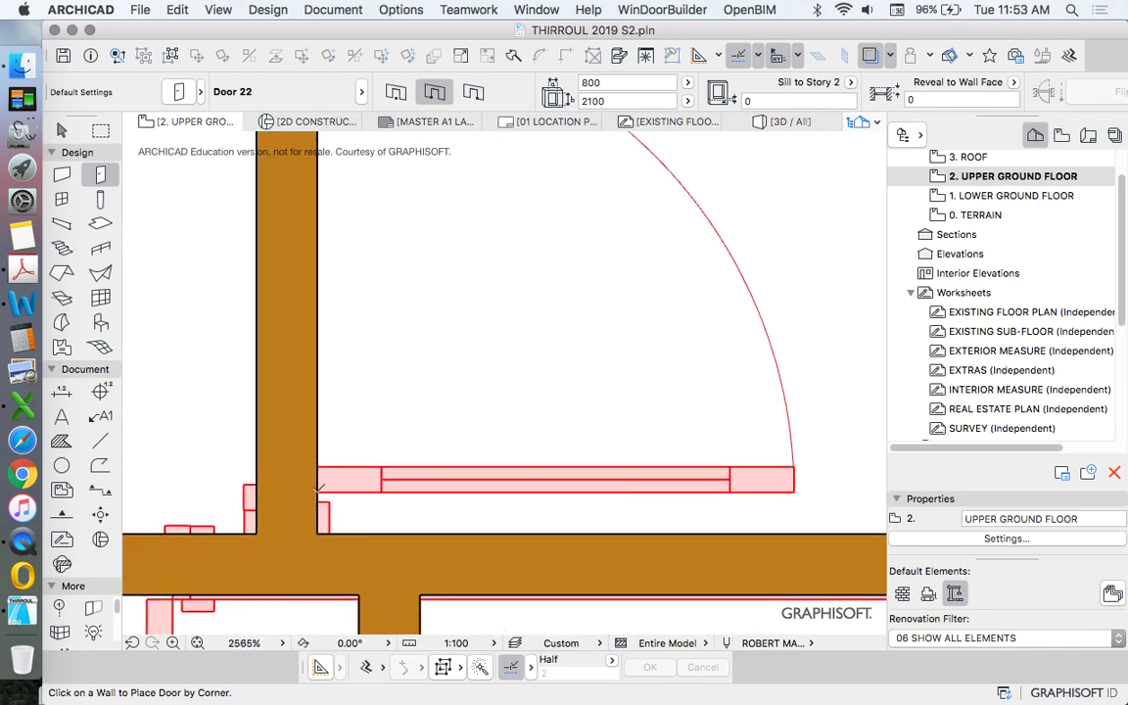
{"action": "left_click", "coordinate": [372, 475]}
{"action": "left_click", "coordinate": [744, 513]}
{"action": "left_click", "coordinate": [680, 282]}
{"action": "scroll", "coordinate": [688, 344], "scroll_direction": "down", "scroll_amount": 6}
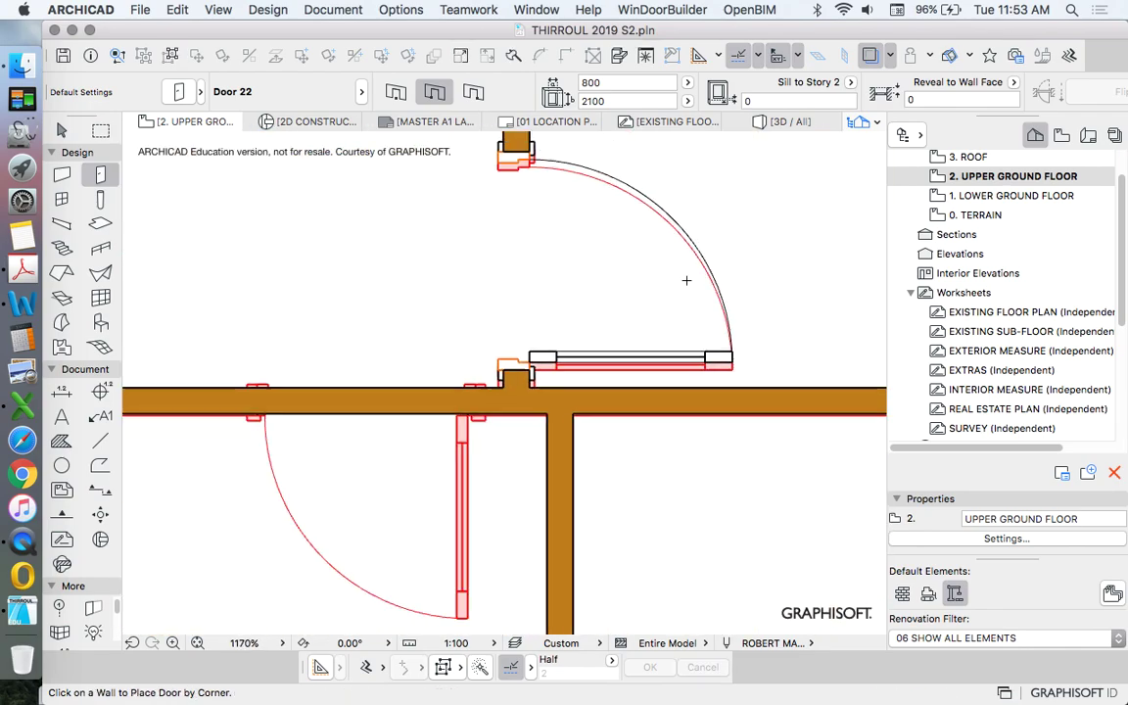
{"action": "scroll", "coordinate": [583, 359], "scroll_direction": "up", "scroll_amount": 3}
{"action": "scroll", "coordinate": [583, 360], "scroll_direction": "up", "scroll_amount": 5}
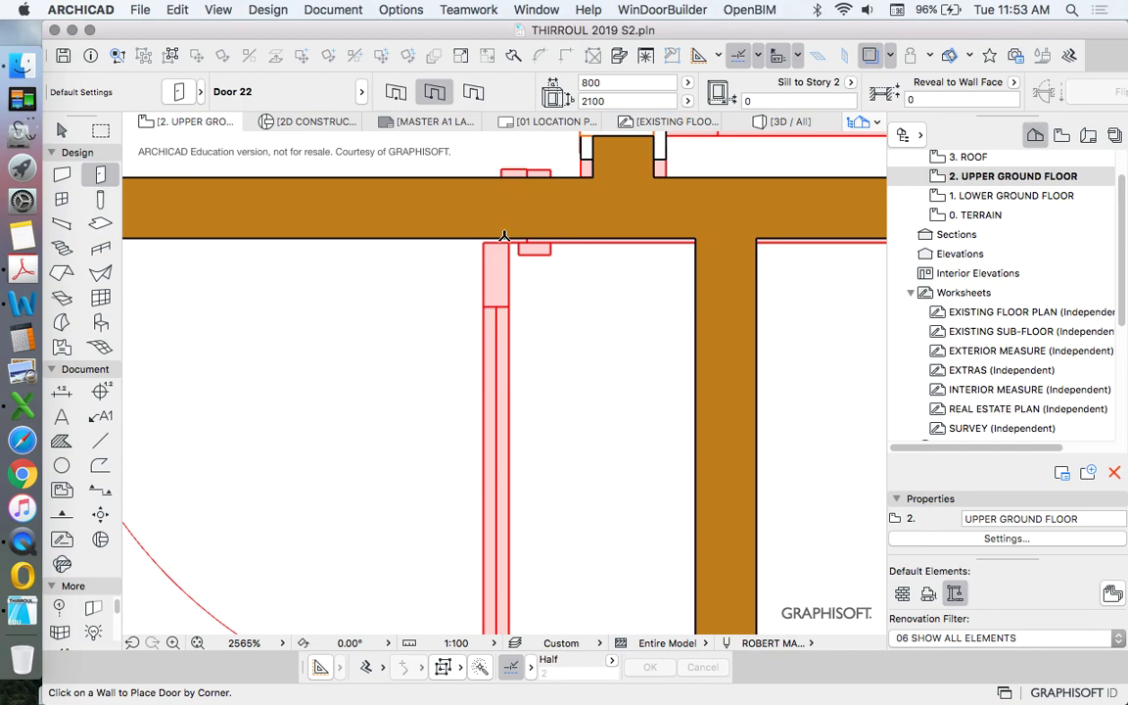
{"action": "left_click", "coordinate": [509, 202]}
{"action": "scroll", "coordinate": [315, 237], "scroll_direction": "down", "scroll_amount": 5}
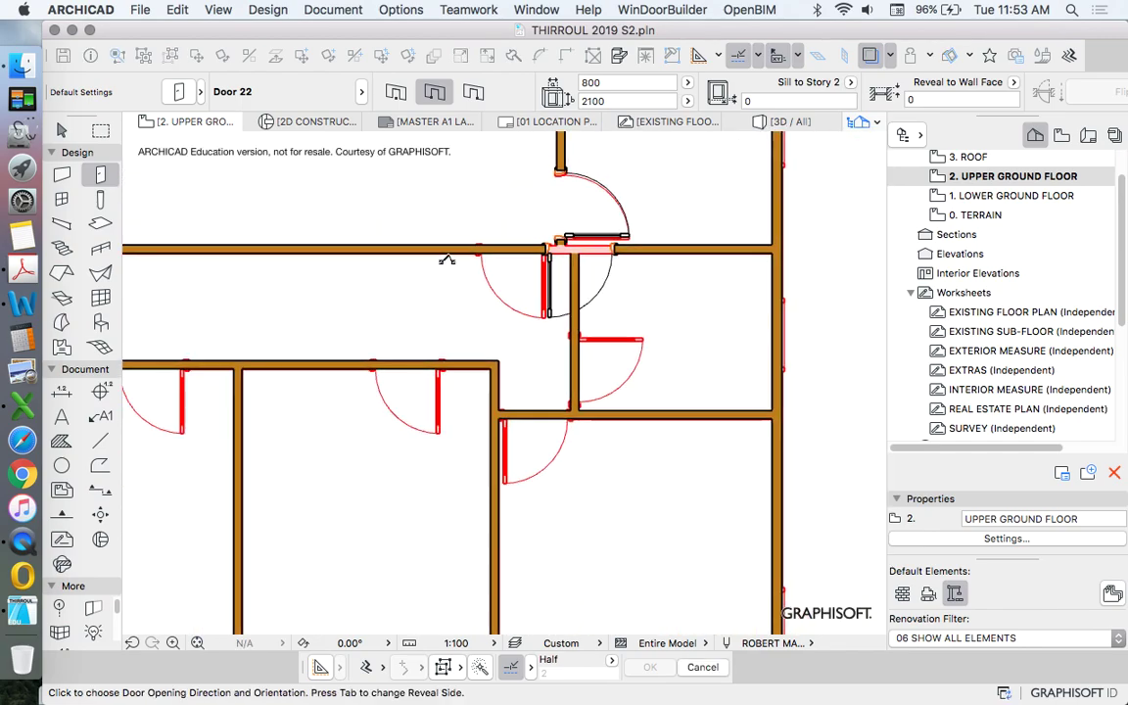
{"action": "left_click", "coordinate": [516, 259]}
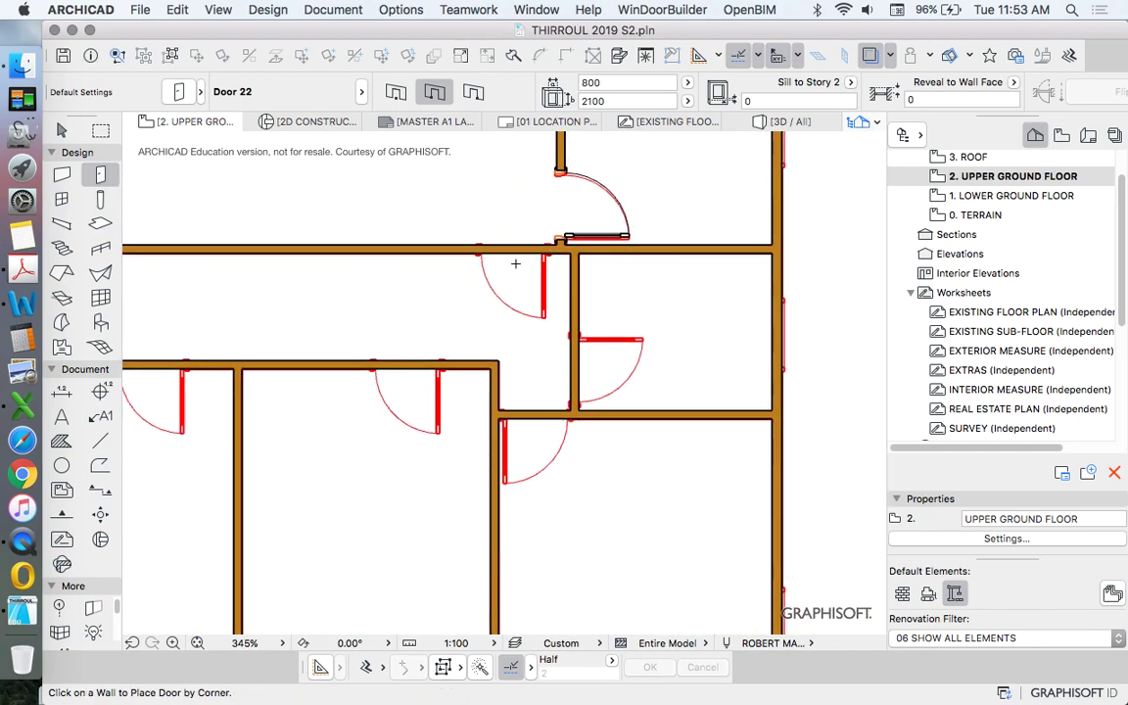
Place an 800 wide Door 22 at the traced opening in the hallway's upper wall, swinging into the hallway
{"action": "scroll", "coordinate": [500, 256], "scroll_direction": "up", "scroll_amount": 5}
{"action": "scroll", "coordinate": [460, 360], "scroll_direction": "down", "scroll_amount": 1}
{"action": "left_click", "coordinate": [731, 389]}
{"action": "left_click", "coordinate": [485, 272]}
Place an 800 wide Door 22 at the traced opening in the short wall of the small room off the hallway, swinging into that room
{"action": "scroll", "coordinate": [598, 364], "scroll_direction": "down", "scroll_amount": 5}
{"action": "scroll", "coordinate": [598, 364], "scroll_direction": "up", "scroll_amount": 5}
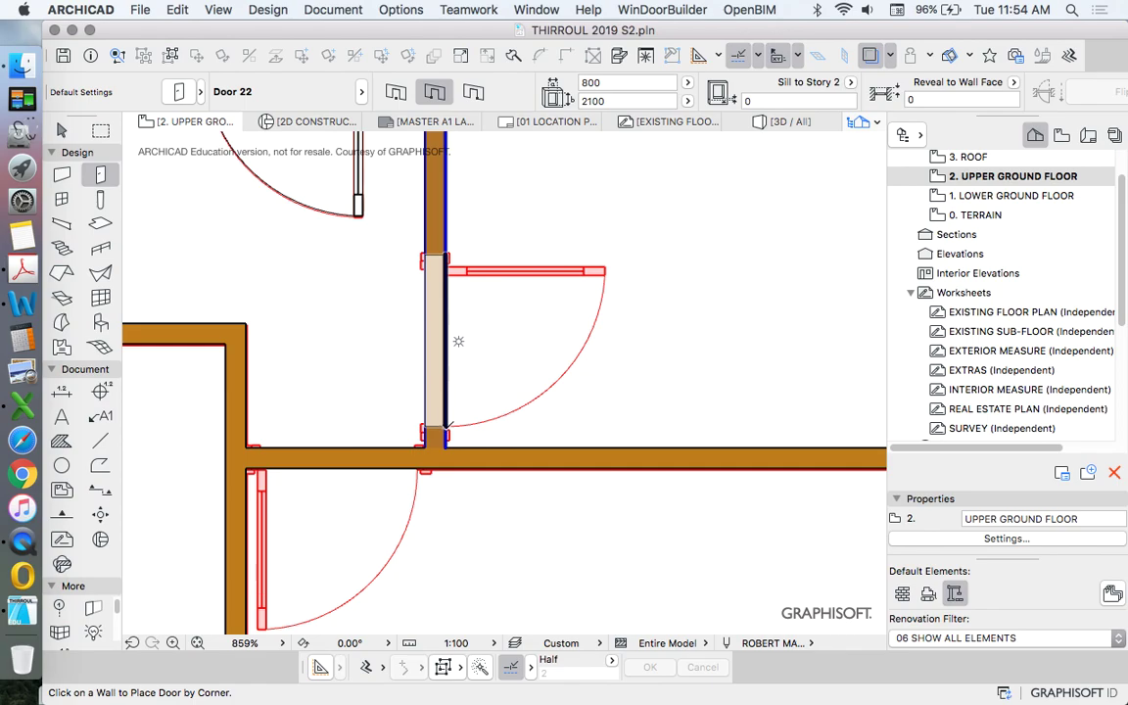
{"action": "left_click", "coordinate": [445, 435]}
{"action": "left_click", "coordinate": [674, 186]}
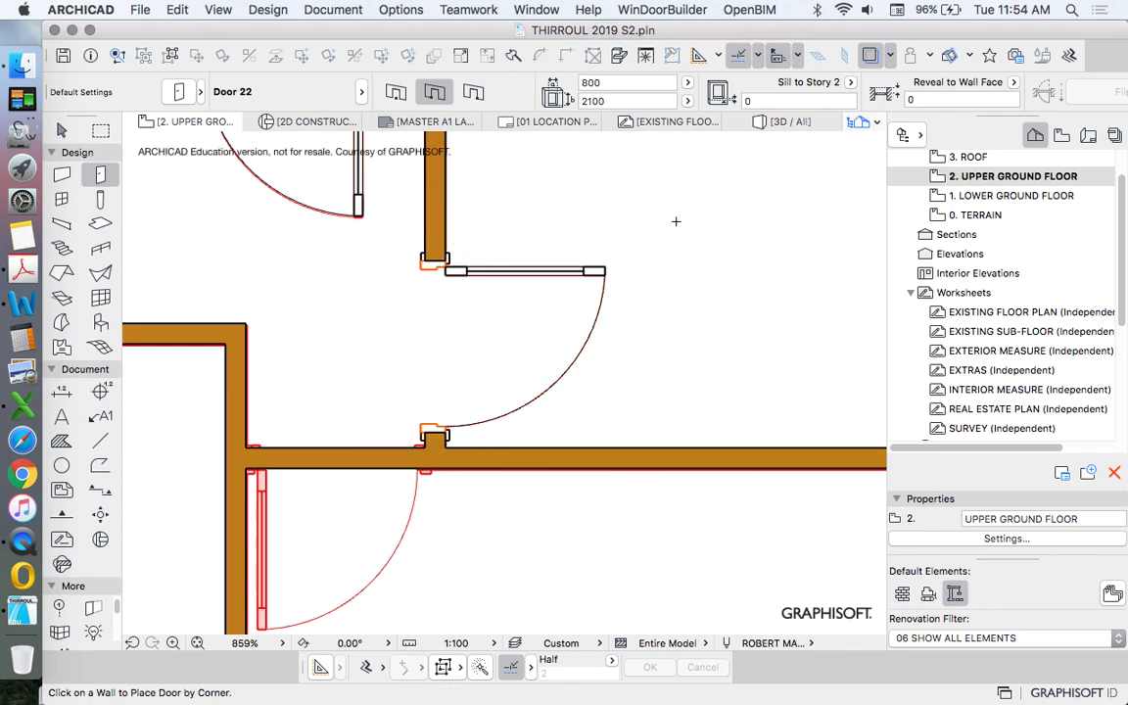
Place an 800 wide Door 22 in the cross wall below the small room, hinged beside the wall corner and swinging into the corner bedroom
{"action": "scroll", "coordinate": [612, 303], "scroll_direction": "down", "scroll_amount": 5}
{"action": "scroll", "coordinate": [431, 322], "scroll_direction": "up", "scroll_amount": 8}
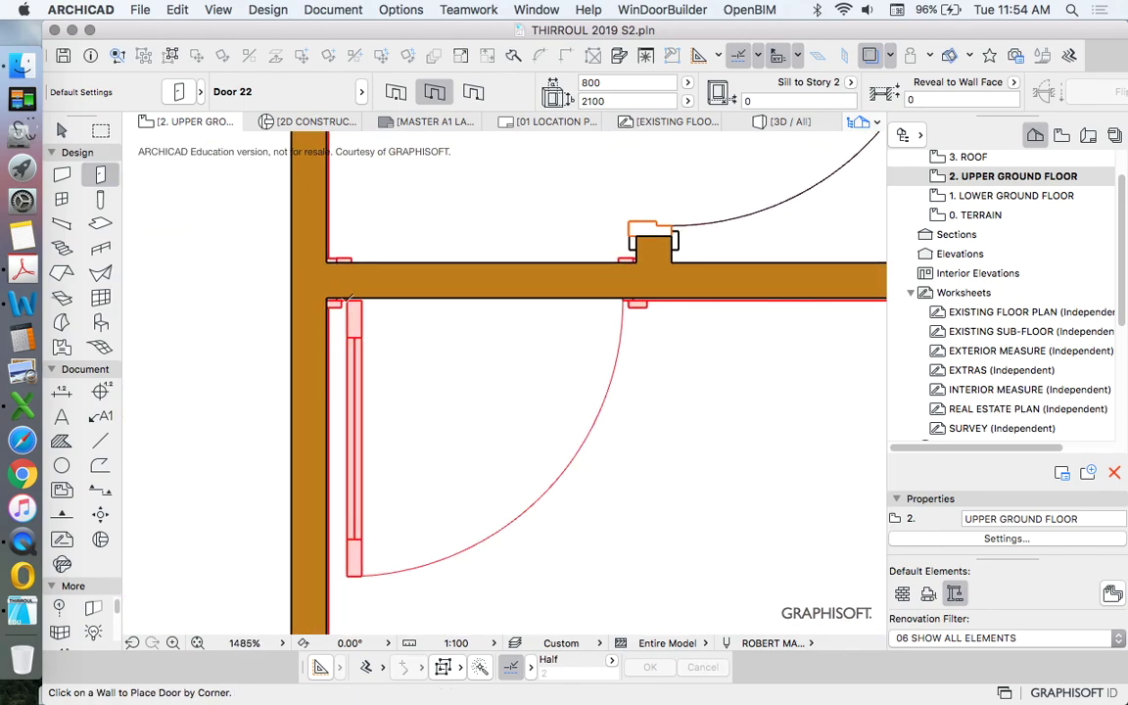
{"action": "left_click", "coordinate": [346, 296]}
{"action": "left_click", "coordinate": [359, 399]}
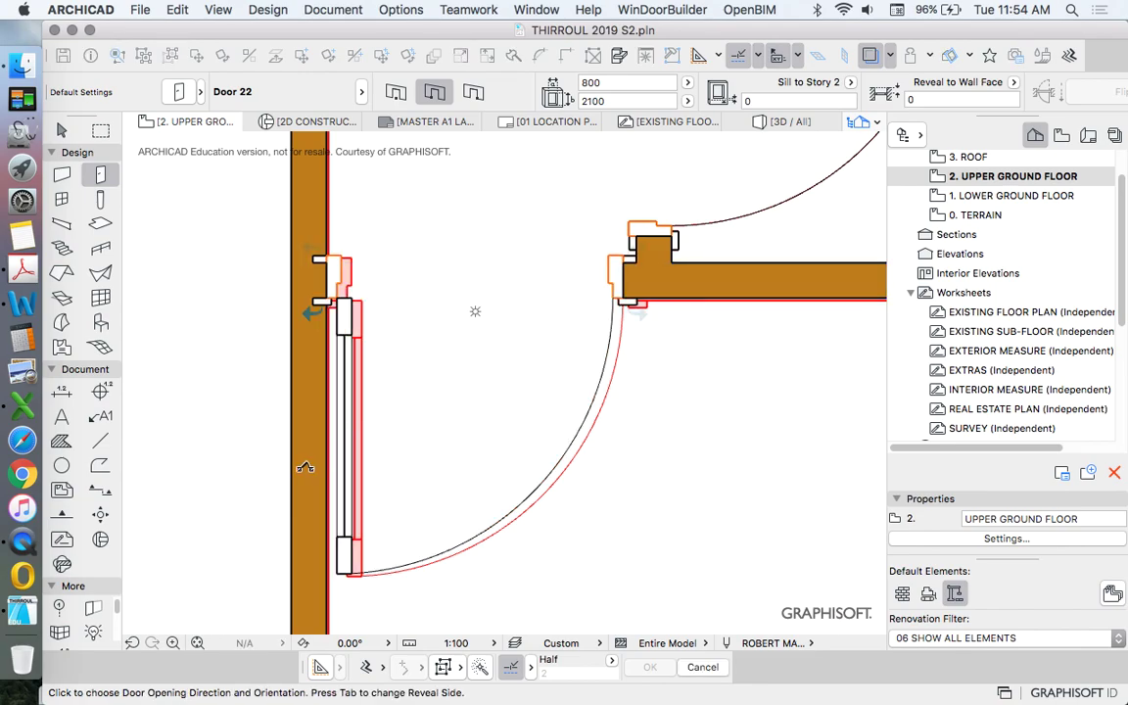
{"action": "left_click", "coordinate": [577, 334]}
Place an 800 wide Door 22 at the traced opening in the middle bedroom's hallway wall, swinging into the bedroom
{"action": "scroll", "coordinate": [521, 323], "scroll_direction": "down", "scroll_amount": 4}
{"action": "scroll", "coordinate": [596, 317], "scroll_direction": "up", "scroll_amount": 3}
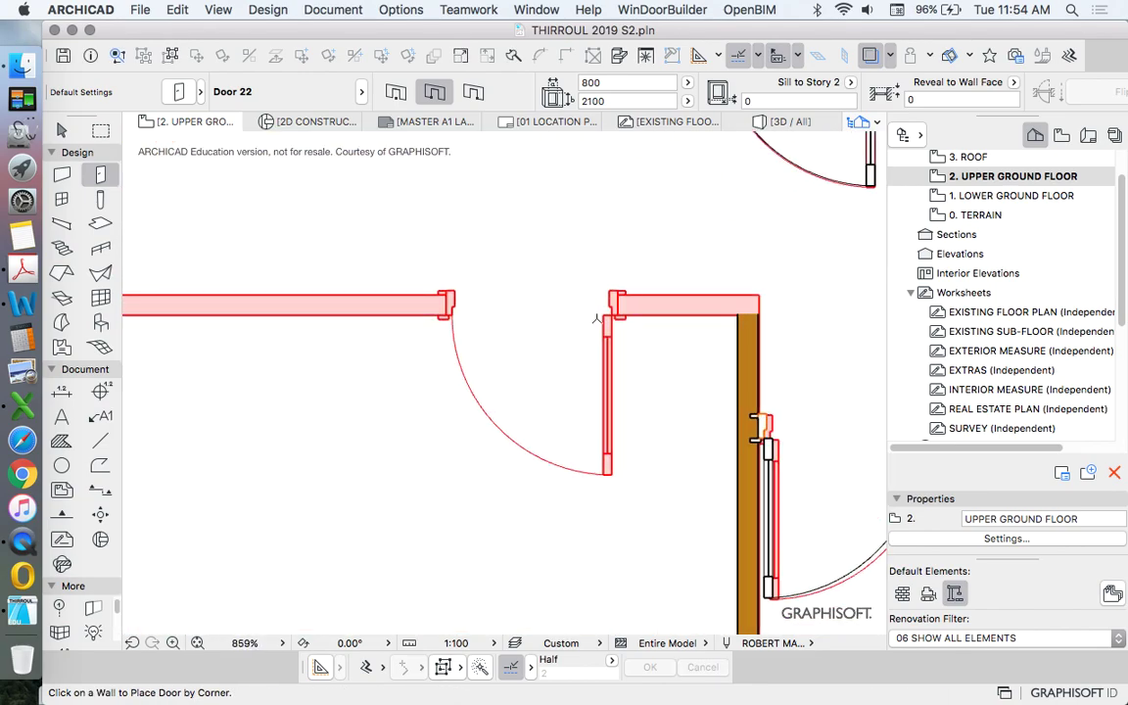
{"action": "left_click", "coordinate": [444, 314]}
{"action": "left_click", "coordinate": [697, 339]}
Place an 800 wide Door 22 at the traced opening between the hallway and the outer bedroom, matching its hinge side and swing
{"action": "scroll", "coordinate": [745, 360], "scroll_direction": "down", "scroll_amount": 4}
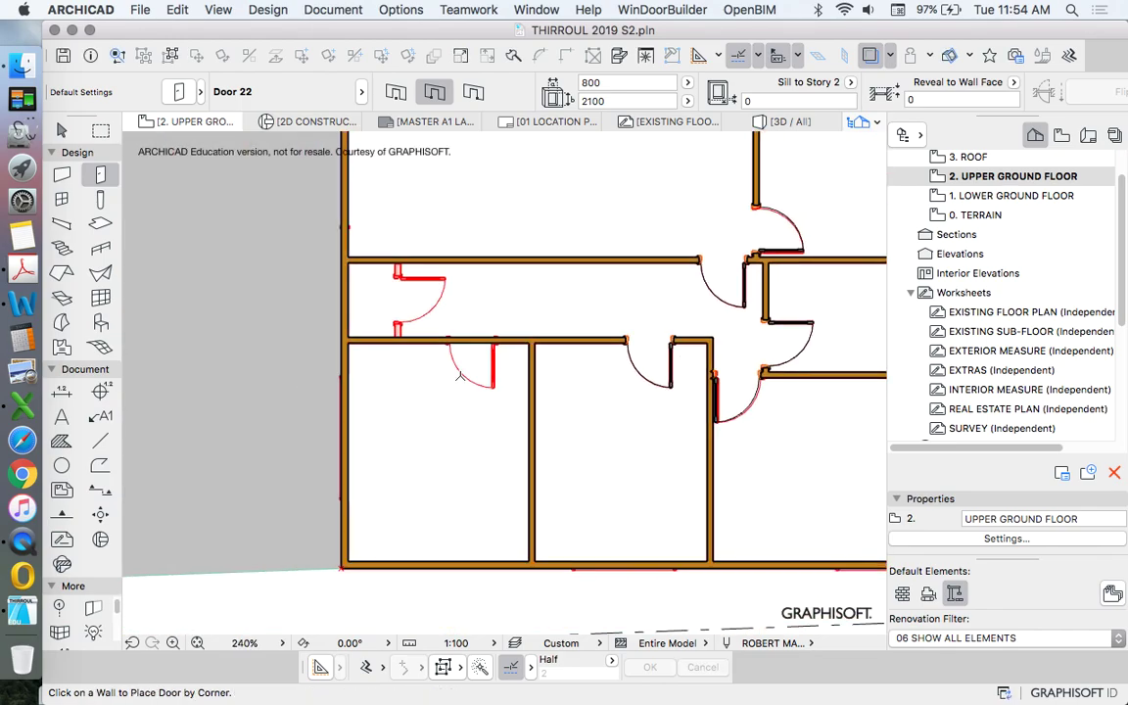
{"action": "scroll", "coordinate": [548, 372], "scroll_direction": "up", "scroll_amount": 4}
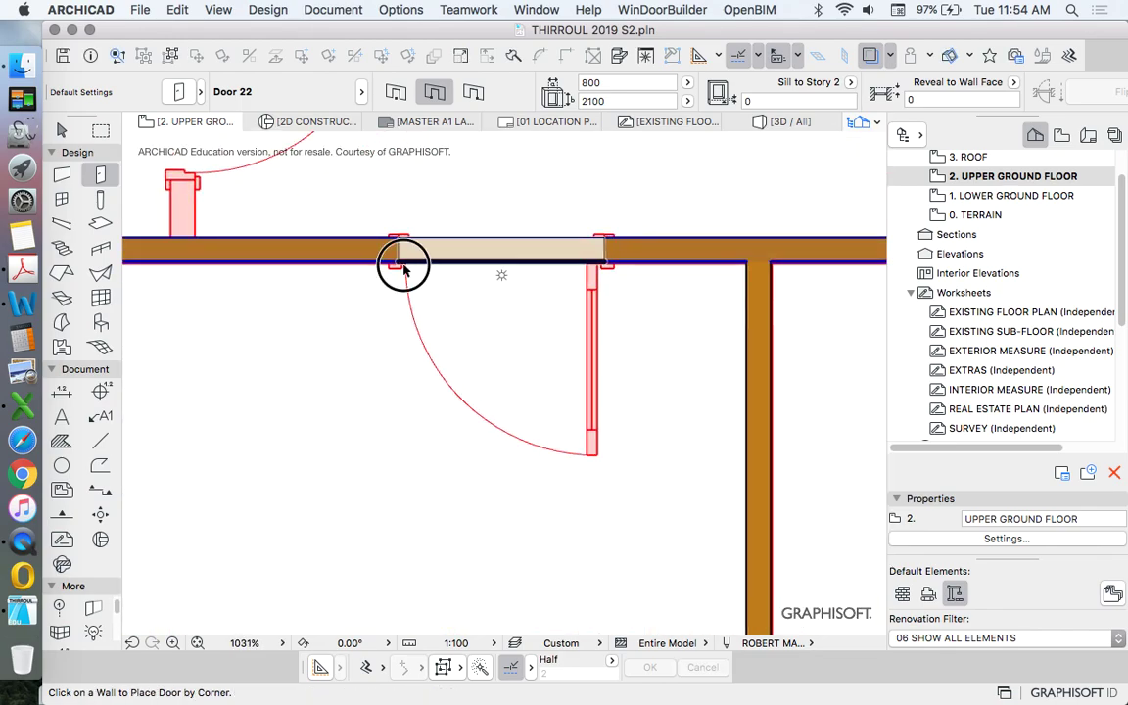
{"action": "left_click", "coordinate": [401, 262]}
{"action": "left_click", "coordinate": [598, 519]}
{"action": "scroll", "coordinate": [598, 519], "scroll_direction": "down", "scroll_amount": 3}
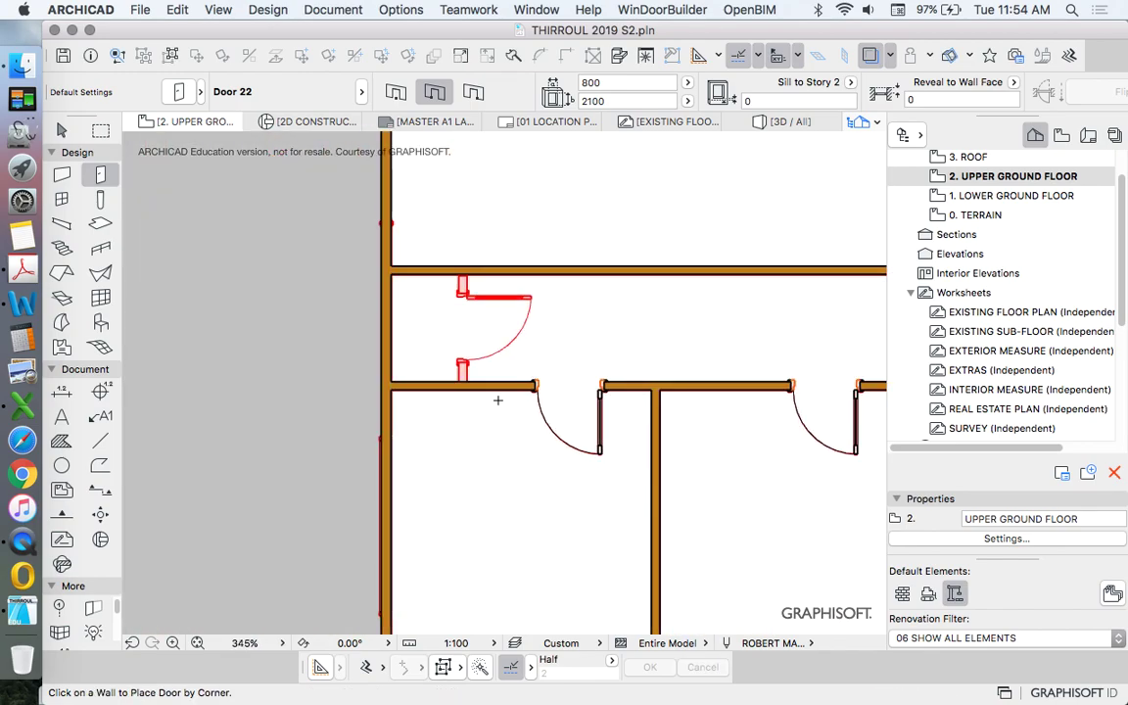
Draw a short wall across the closed end of the hallway, following the traced closet wall between the two long walls
{"action": "key", "text": "w"}
{"action": "scroll", "coordinate": [455, 364], "scroll_direction": "up", "scroll_amount": 3}
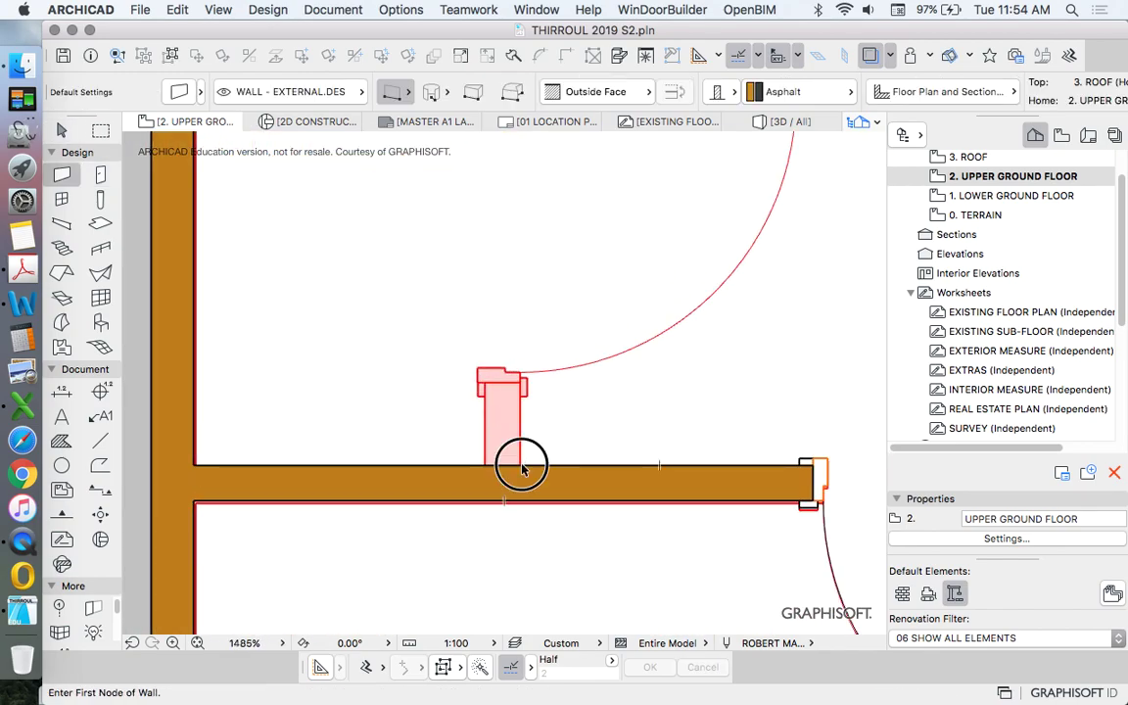
{"action": "left_click", "coordinate": [462, 390]}
{"action": "scroll", "coordinate": [501, 509], "scroll_direction": "down", "scroll_amount": 2}
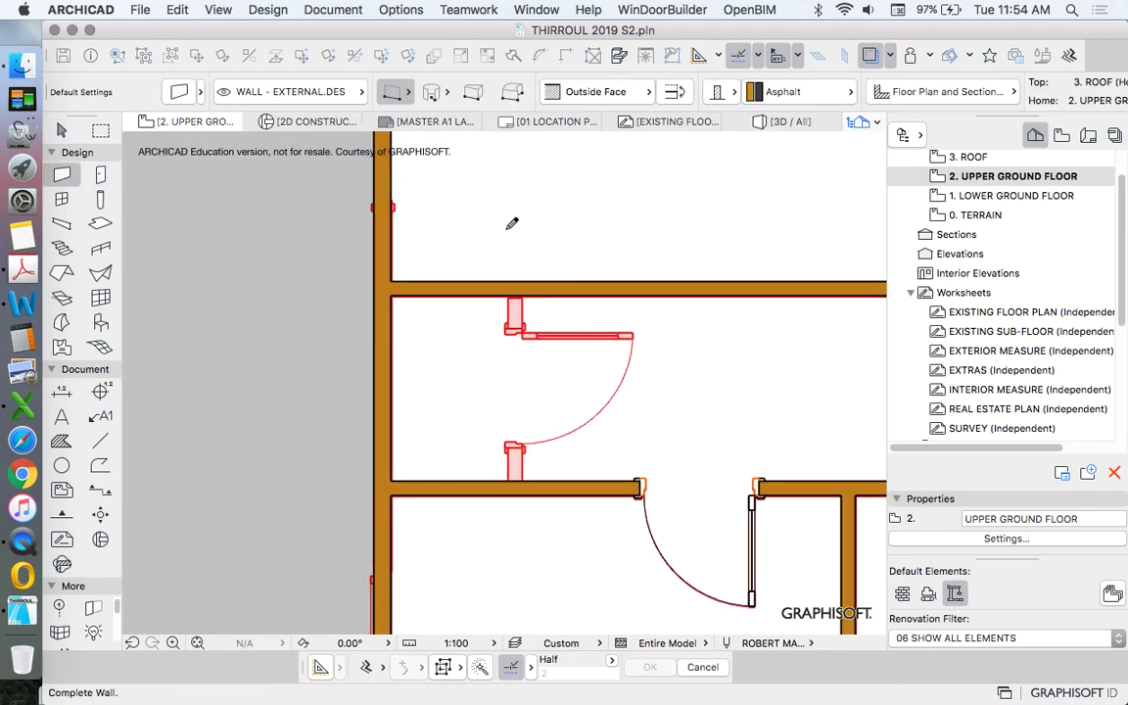
{"action": "left_click", "coordinate": [516, 290]}
{"action": "key", "text": "Escape"}
{"action": "scroll", "coordinate": [542, 471], "scroll_direction": "down", "scroll_amount": 3}
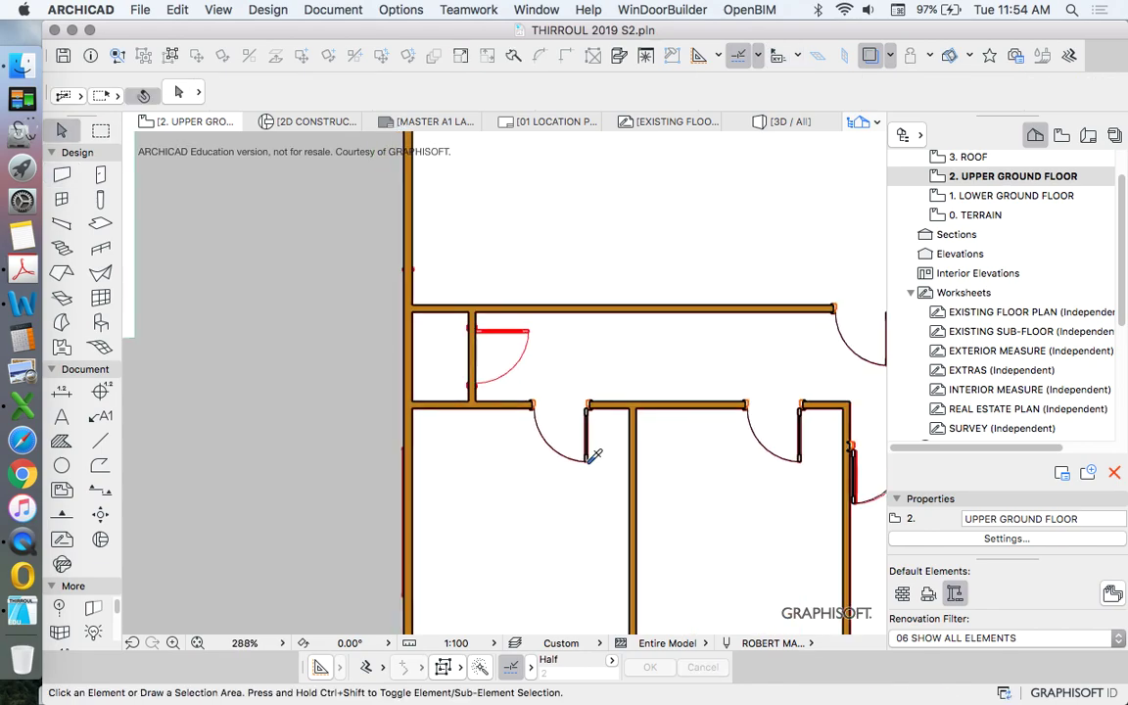
Place an 800 wide Door 22 in the new closet wall, swinging into the hallway, and turn off the trace reference
{"action": "key", "text": "d"}
{"action": "scroll", "coordinate": [522, 350], "scroll_direction": "up", "scroll_amount": 4}
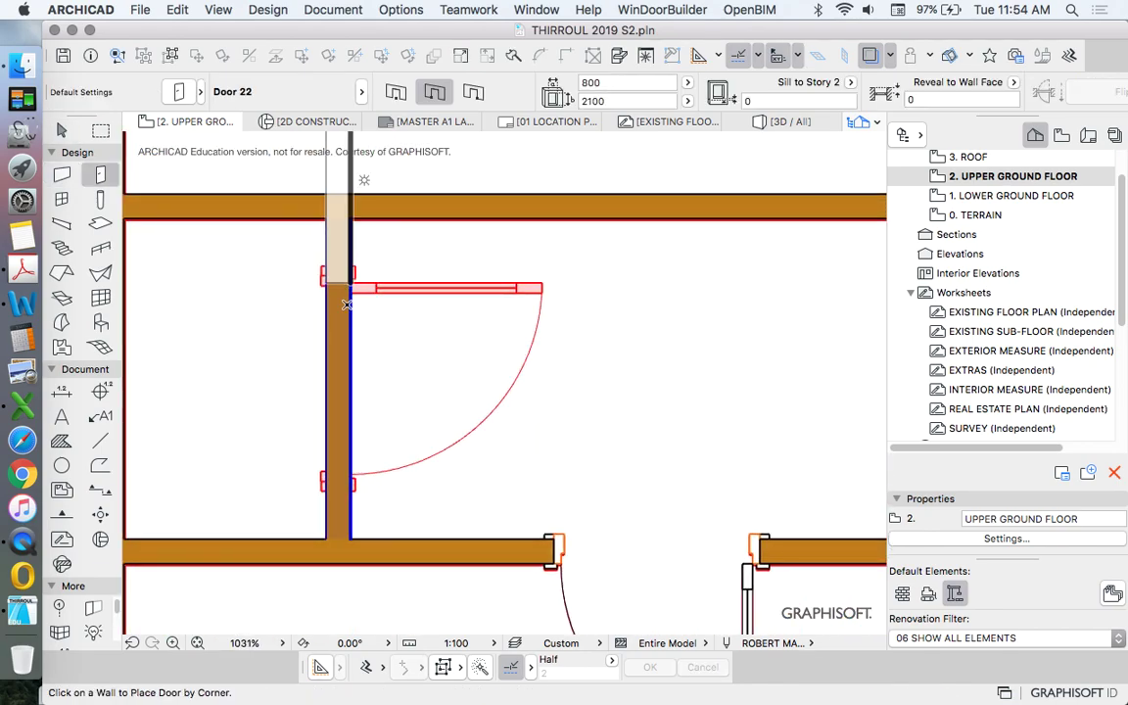
{"action": "left_click", "coordinate": [364, 378]}
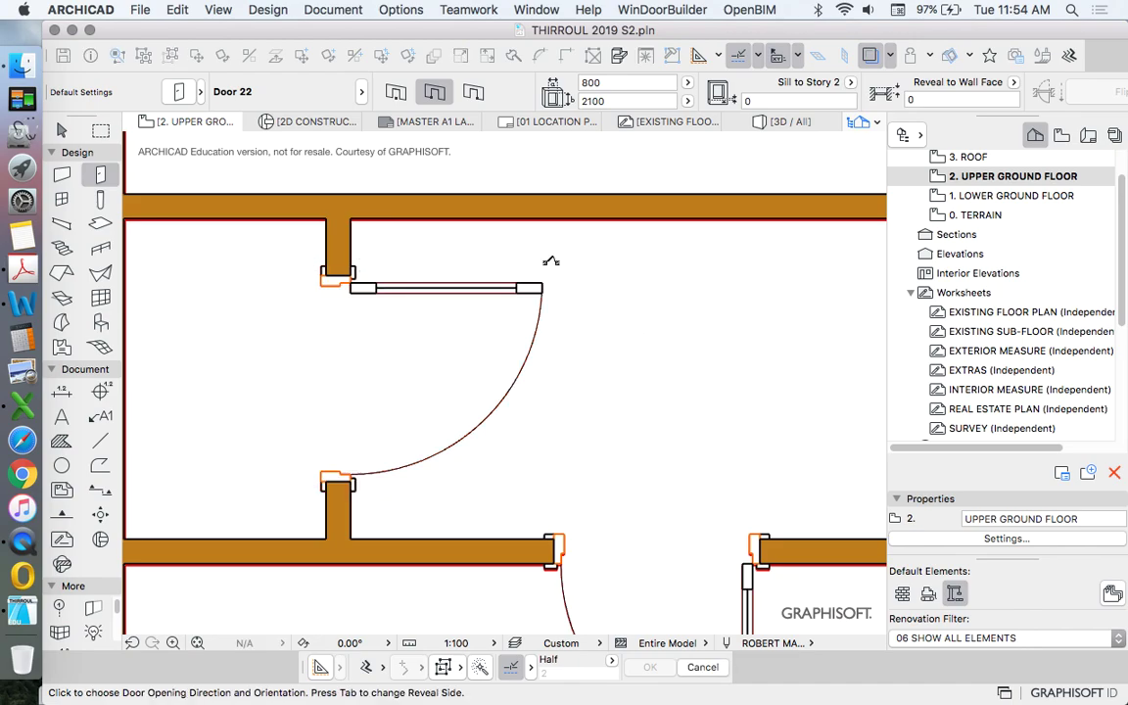
{"action": "left_click", "coordinate": [551, 261]}
{"action": "scroll", "coordinate": [491, 325], "scroll_direction": "down", "scroll_amount": 5}
{"action": "key", "text": "Escape"}
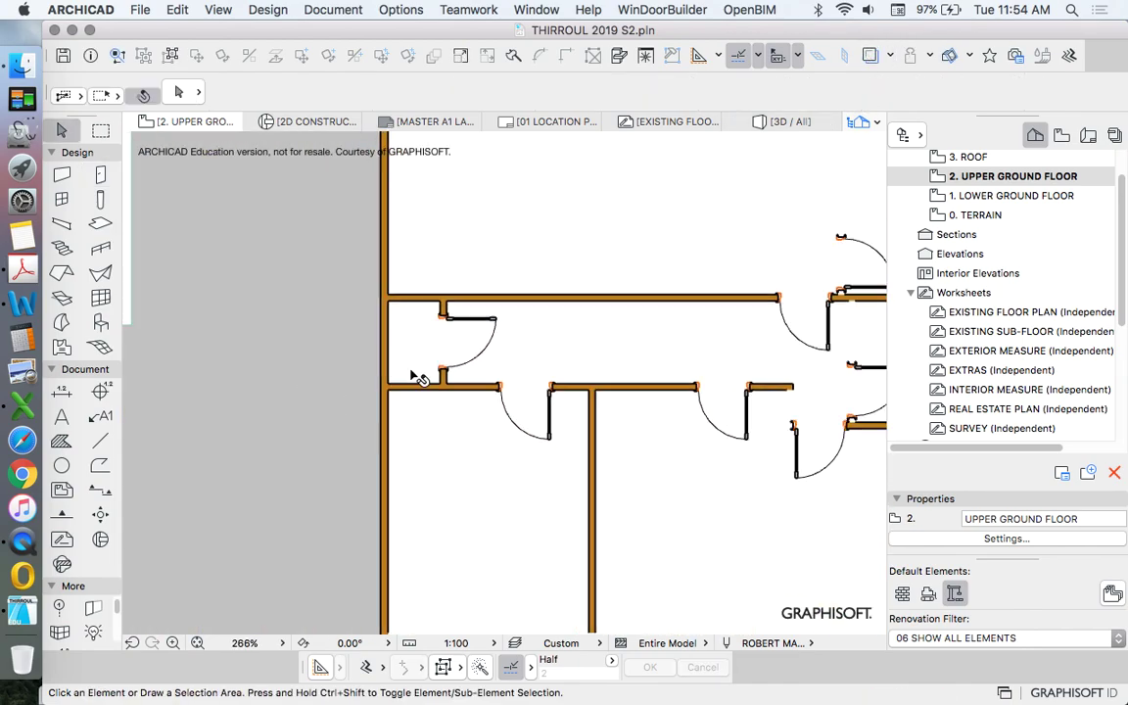
Examine the placed doors across the floor plan, especially the jambs and short wall stubs at the hallway junction
{"action": "scroll", "coordinate": [400, 385], "scroll_direction": "down", "scroll_amount": 5}
{"action": "scroll", "coordinate": [449, 333], "scroll_direction": "up", "scroll_amount": 3}
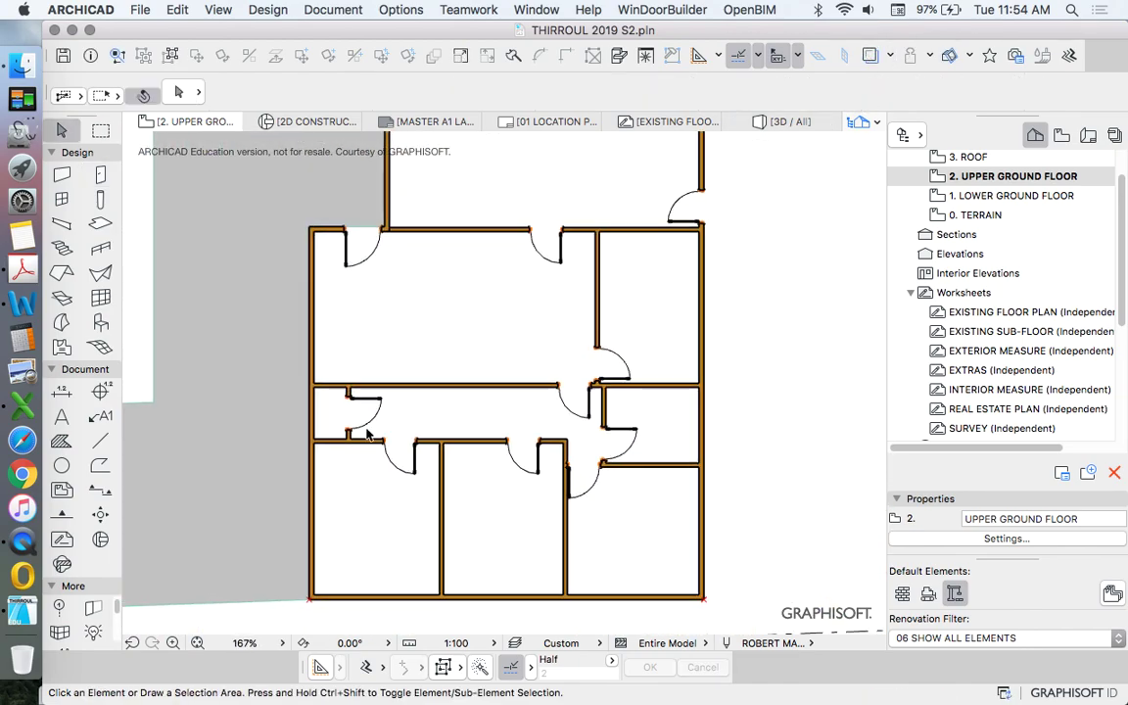
{"action": "scroll", "coordinate": [632, 380], "scroll_direction": "up", "scroll_amount": 6}
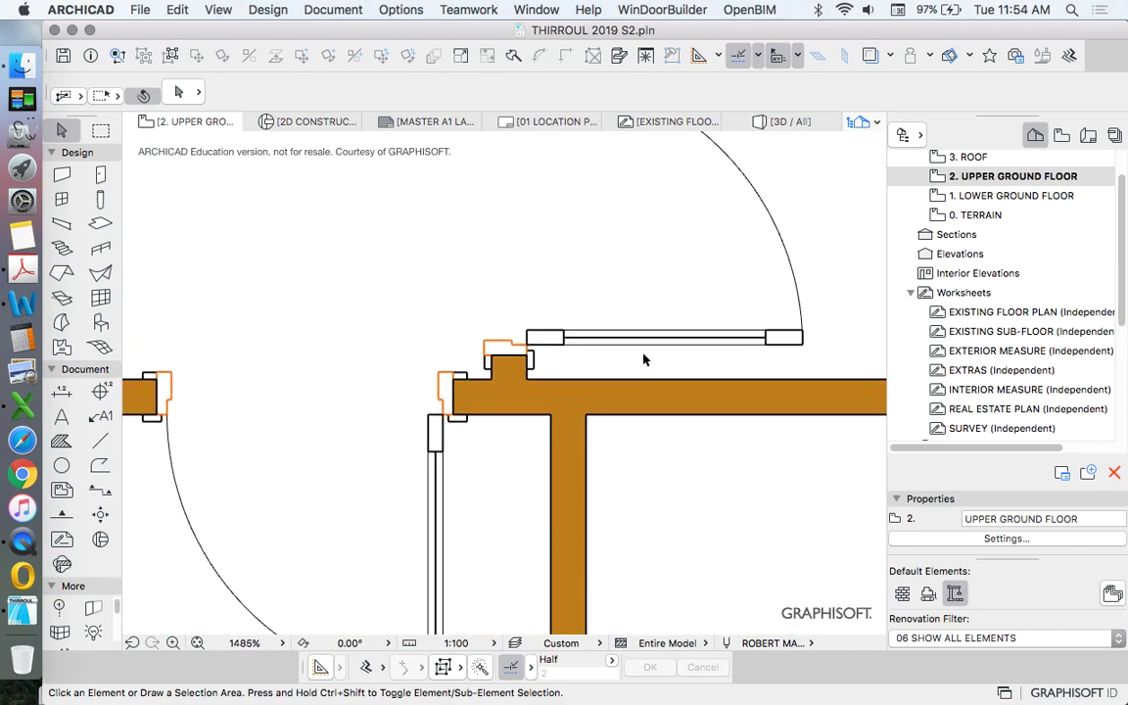
{"action": "scroll", "coordinate": [645, 363], "scroll_direction": "up", "scroll_amount": 1}
{"action": "scroll", "coordinate": [519, 377], "scroll_direction": "down", "scroll_amount": 8}
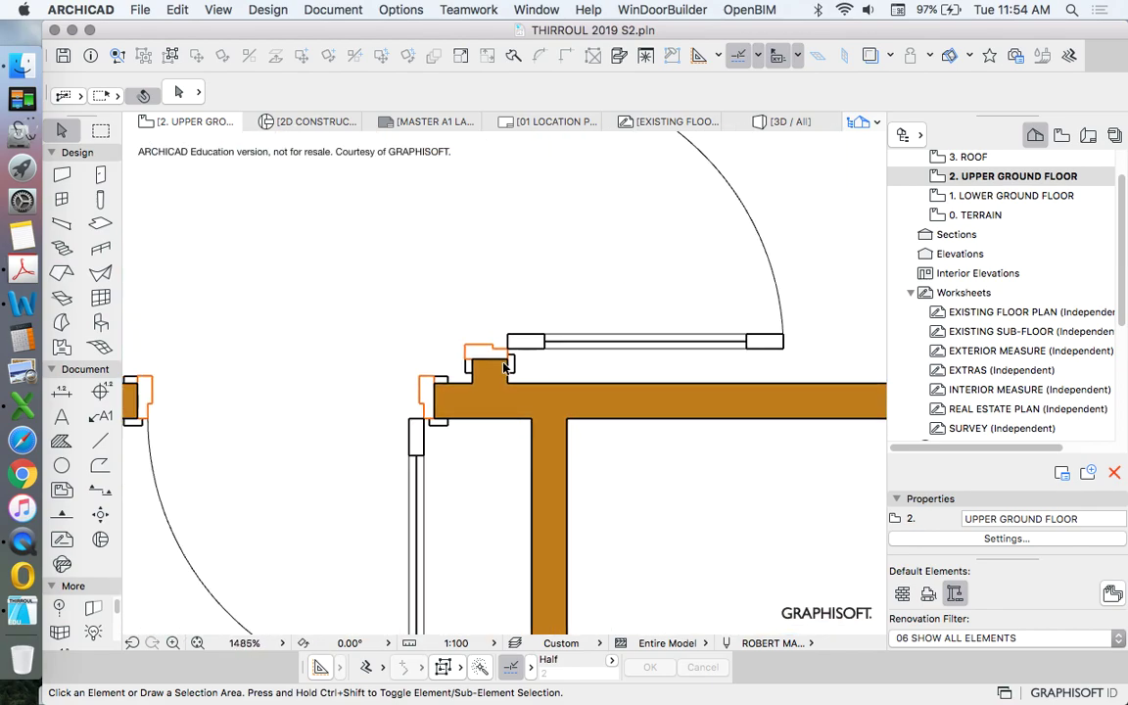
{"action": "scroll", "coordinate": [593, 401], "scroll_direction": "down", "scroll_amount": 2}
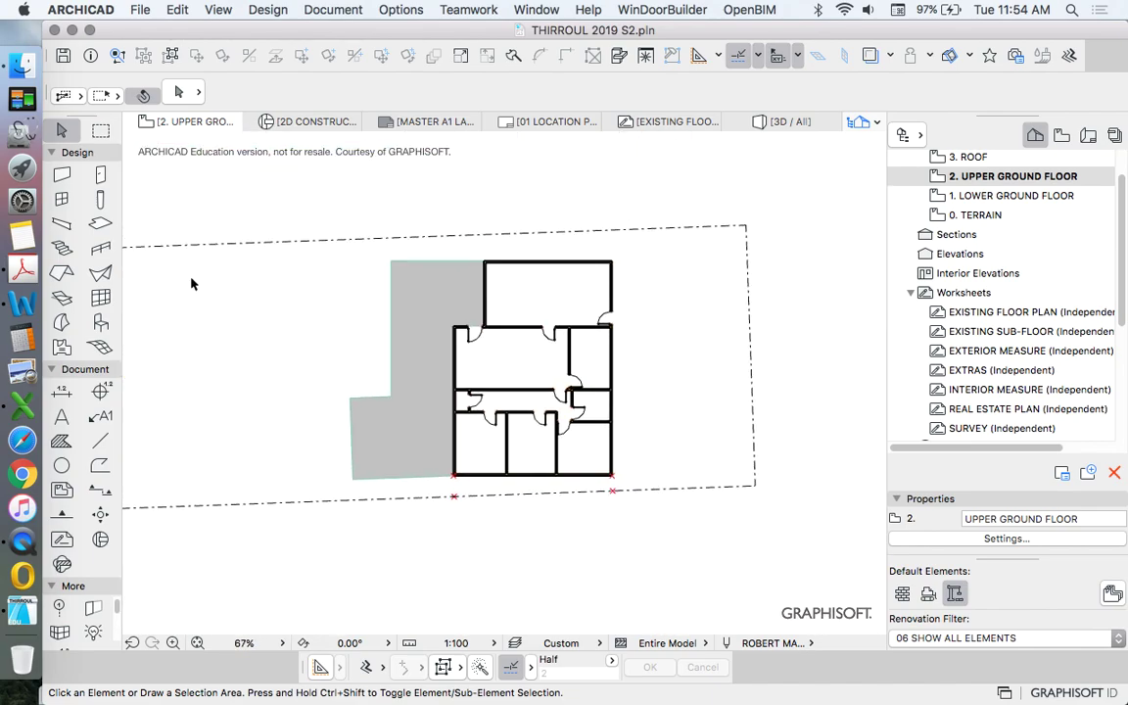
{"action": "scroll", "coordinate": [549, 421], "scroll_direction": "up", "scroll_amount": 10}
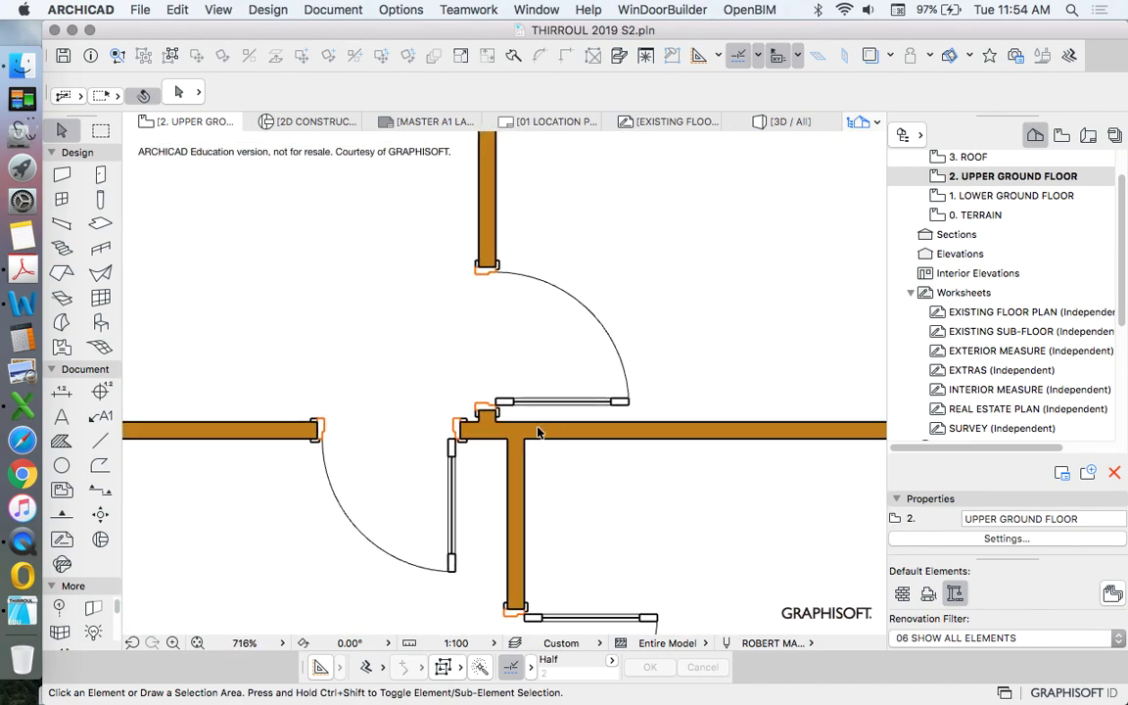
{"action": "scroll", "coordinate": [500, 380], "scroll_direction": "down", "scroll_amount": 9}
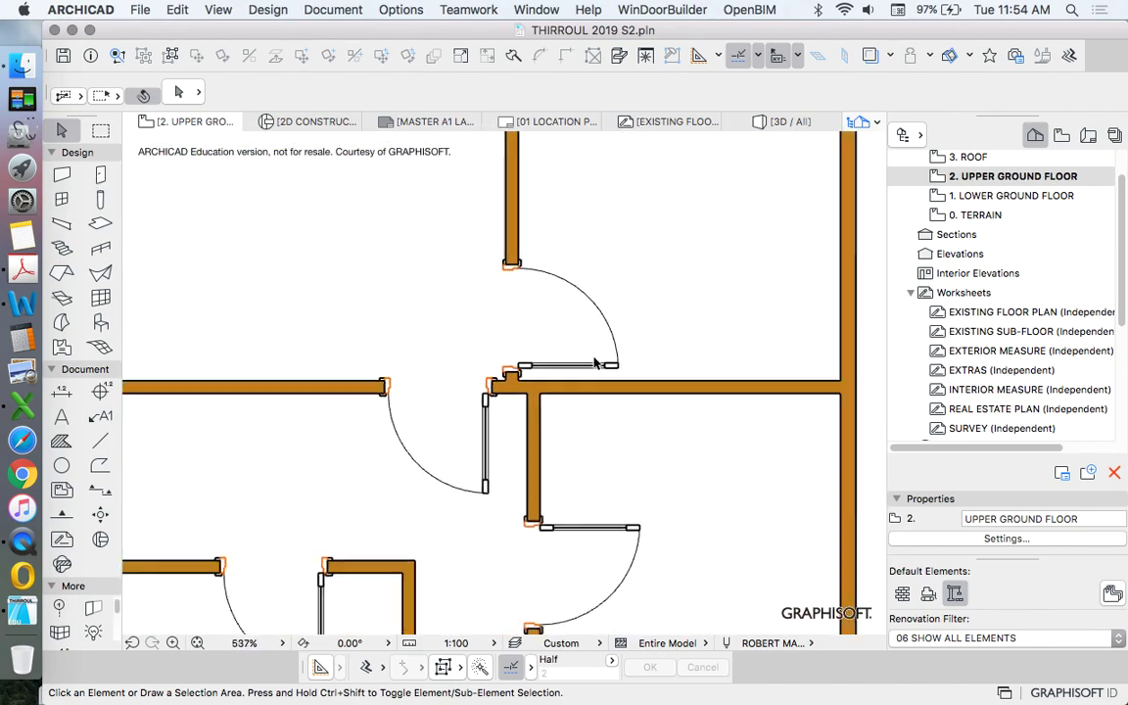
{"action": "left_click", "coordinate": [100, 176]}
{"action": "key", "text": "super+a"}
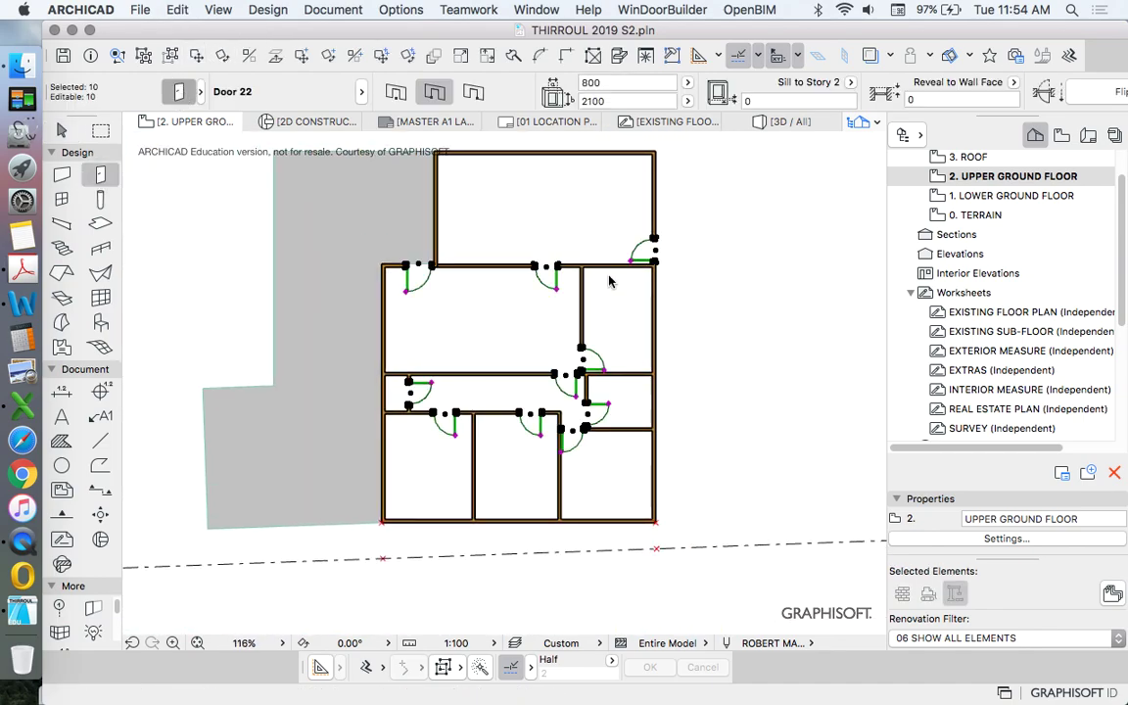
{"action": "key", "text": "super+t"}
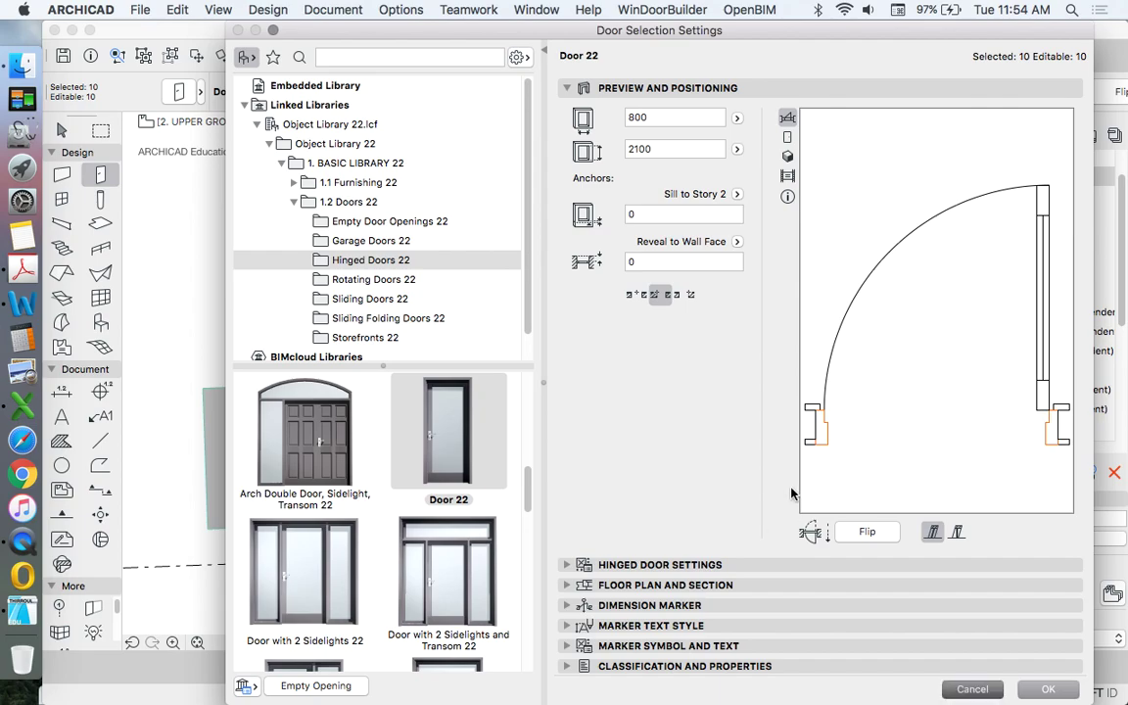
{"action": "key", "text": "Escape"}
{"action": "key", "text": "Escape"}
{"action": "key", "text": "Escape"}
Select all doors on the floor and open their hinged door settings
{"action": "left_click", "coordinate": [100, 199]}
{"action": "left_click", "coordinate": [100, 175]}
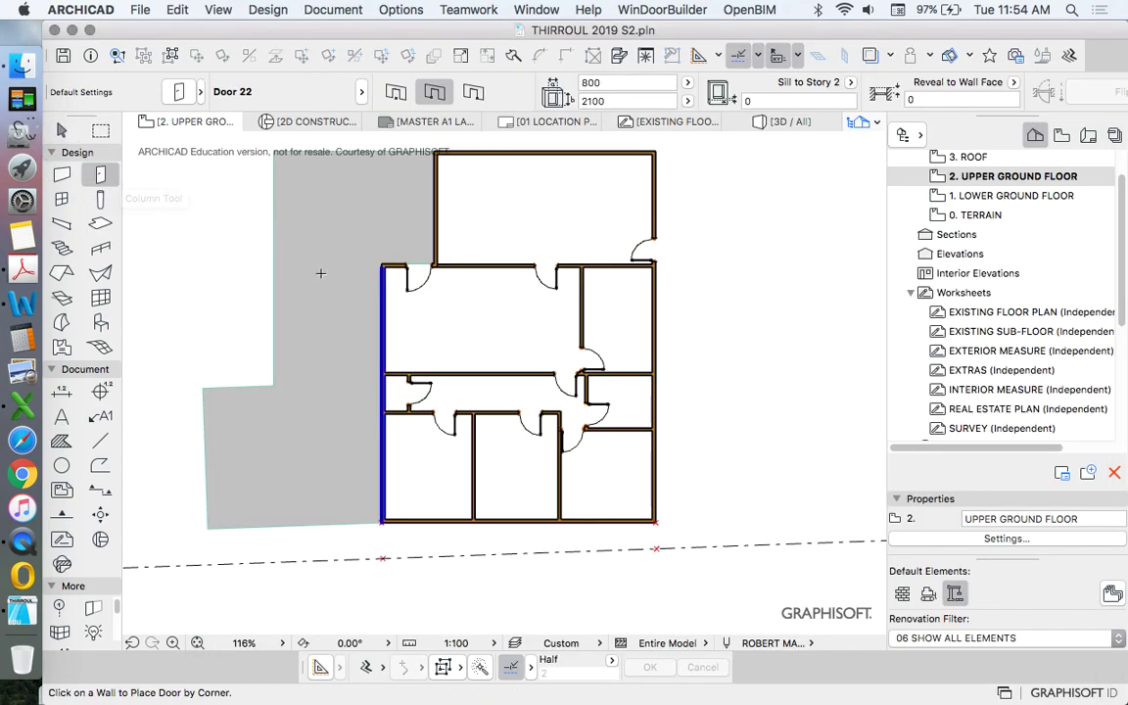
{"action": "key", "text": "super+a"}
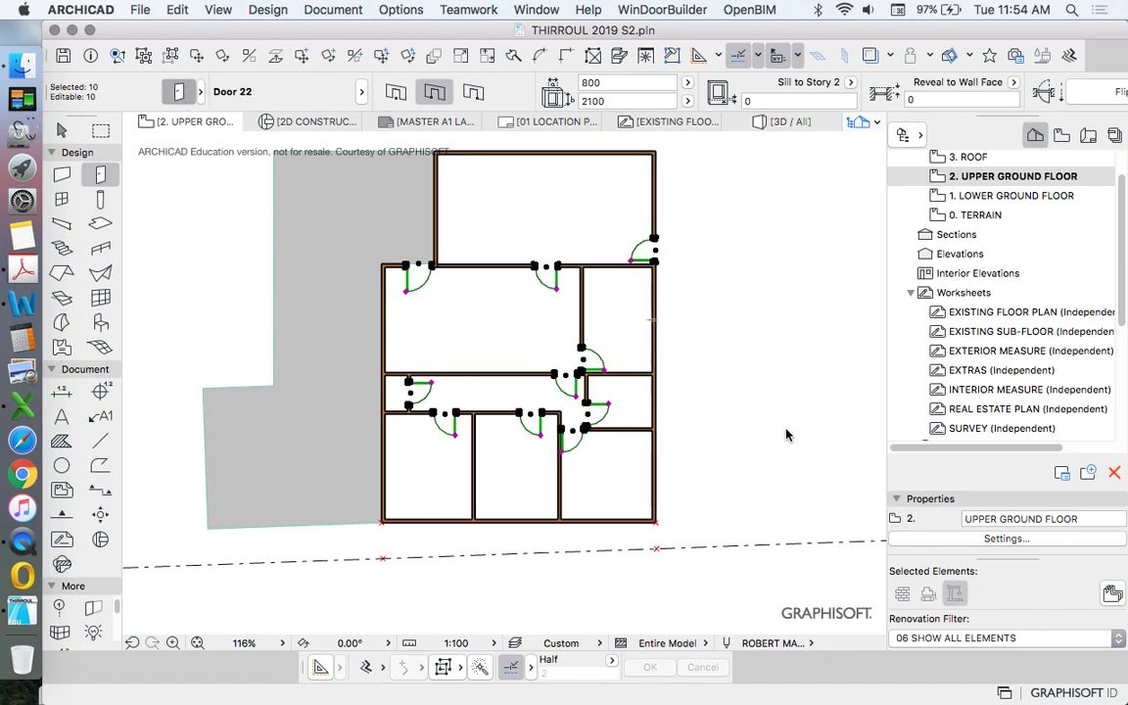
{"action": "key", "text": "super+t"}
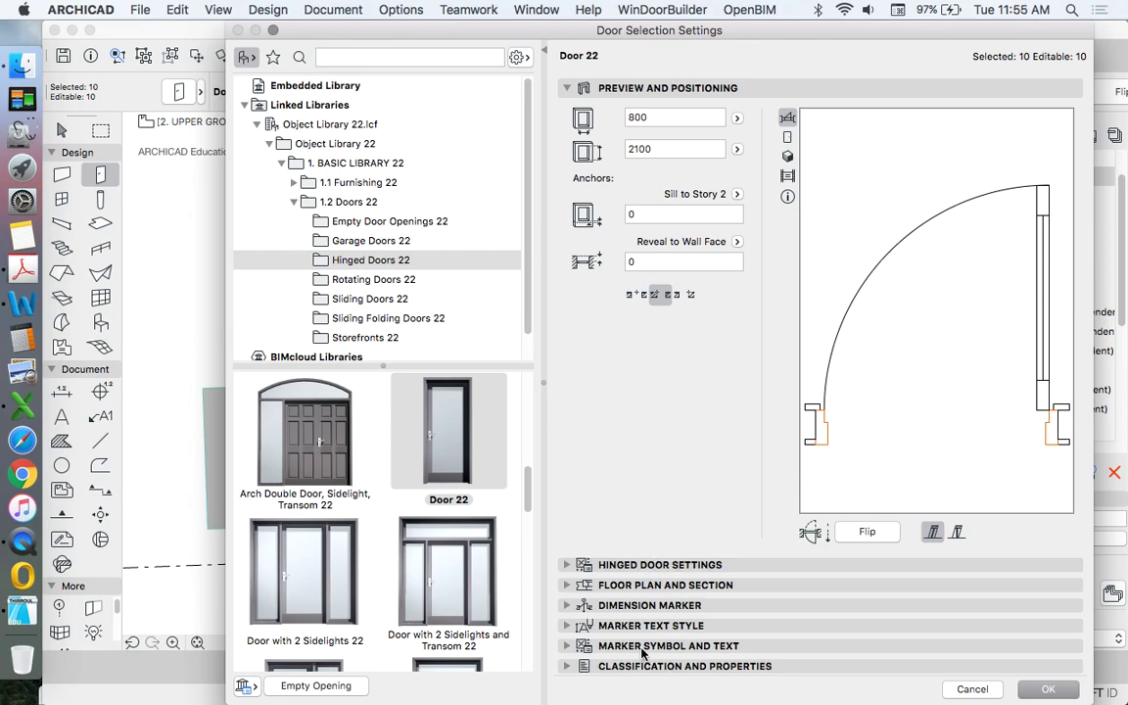
{"action": "left_click", "coordinate": [565, 565]}
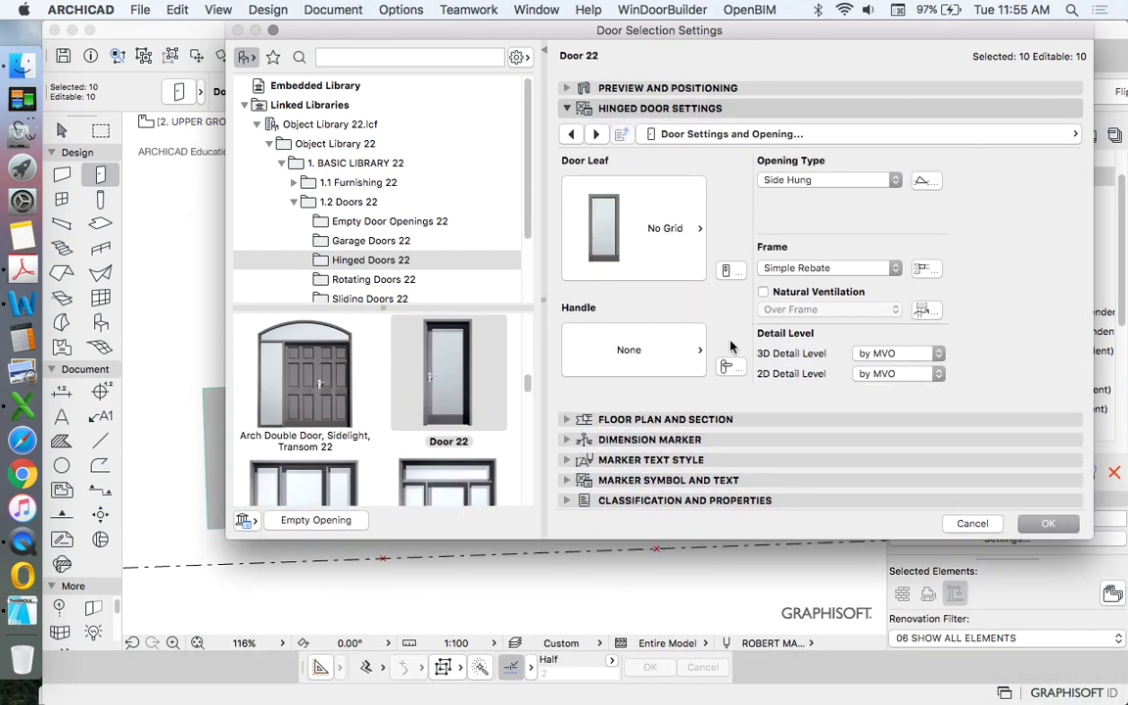
Review the available door leaf styles and opening types for the selected doors, keeping No Grid and Side Hung
{"action": "left_click", "coordinate": [642, 252]}
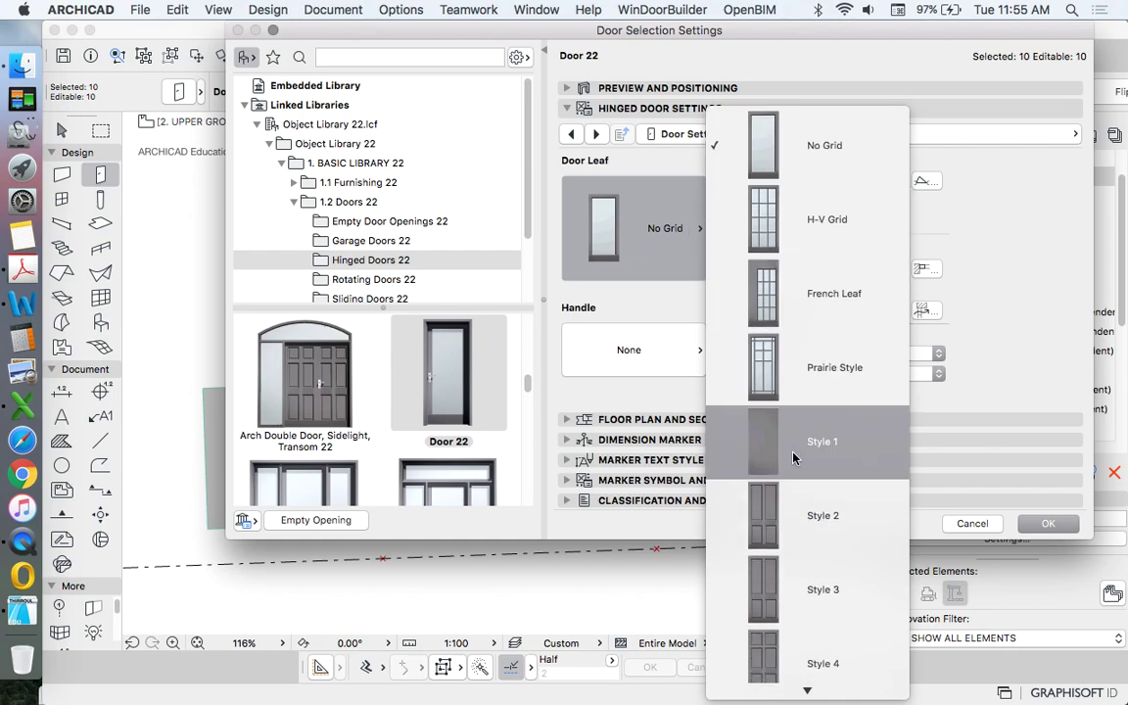
{"action": "scroll", "coordinate": [783, 421], "scroll_direction": "down", "scroll_amount": 8}
{"action": "left_click", "coordinate": [772, 397]}
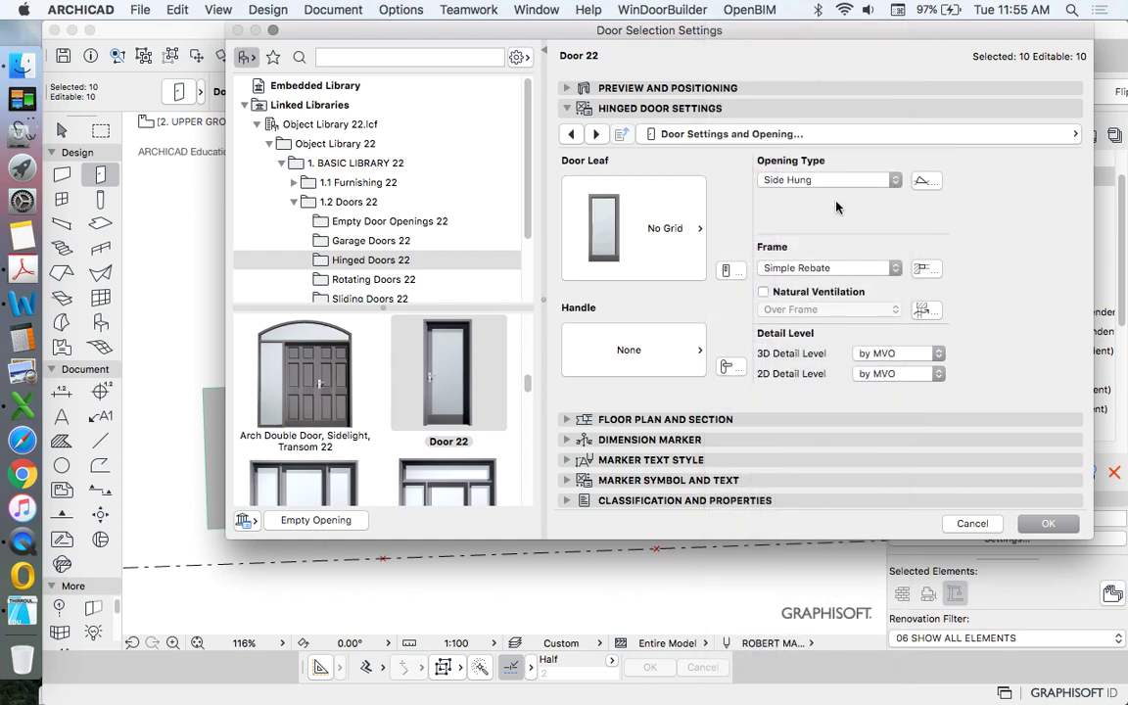
{"action": "left_click", "coordinate": [878, 184]}
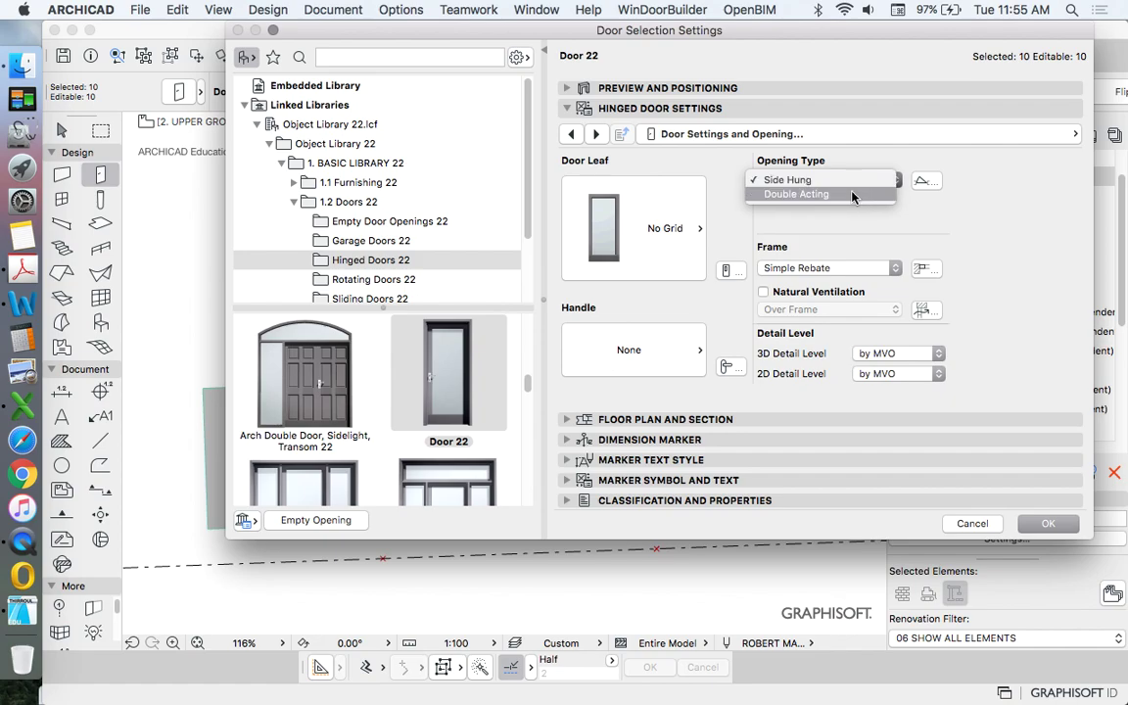
{"action": "left_click", "coordinate": [848, 181]}
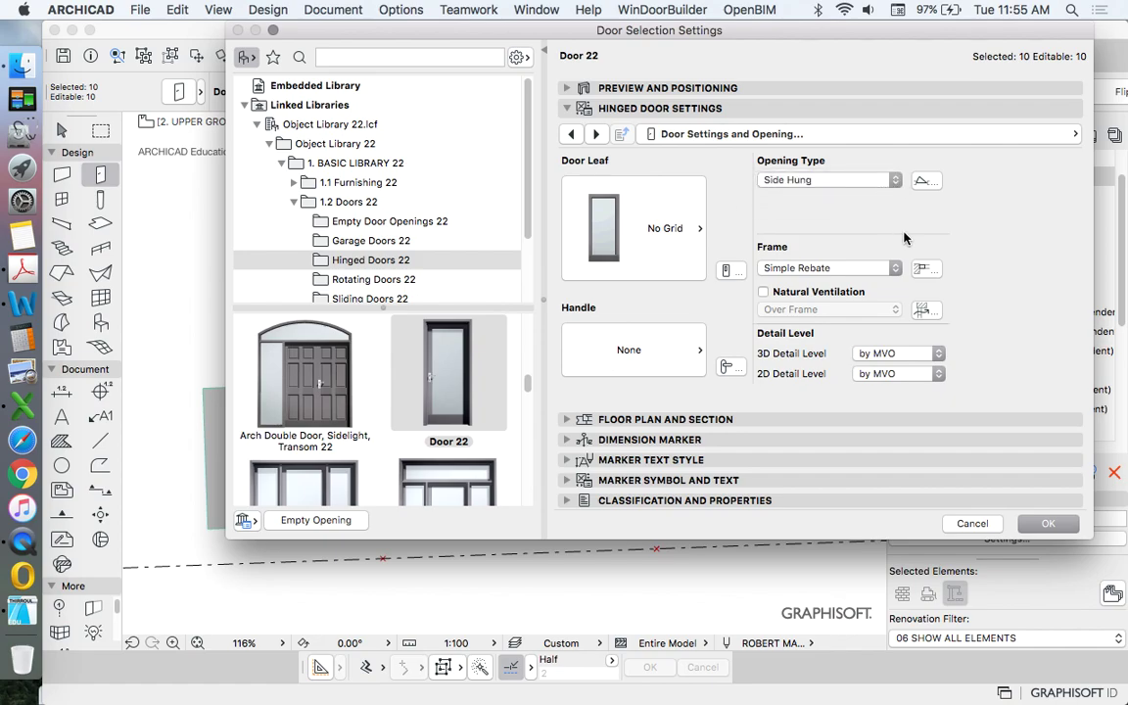
Review the frame, handle, and floor plan and section options for the selected doors
{"action": "left_click", "coordinate": [840, 270]}
{"action": "left_click", "coordinate": [661, 313]}
{"action": "left_click", "coordinate": [641, 359]}
{"action": "key", "text": "Escape"}
{"action": "key", "text": "Escape"}
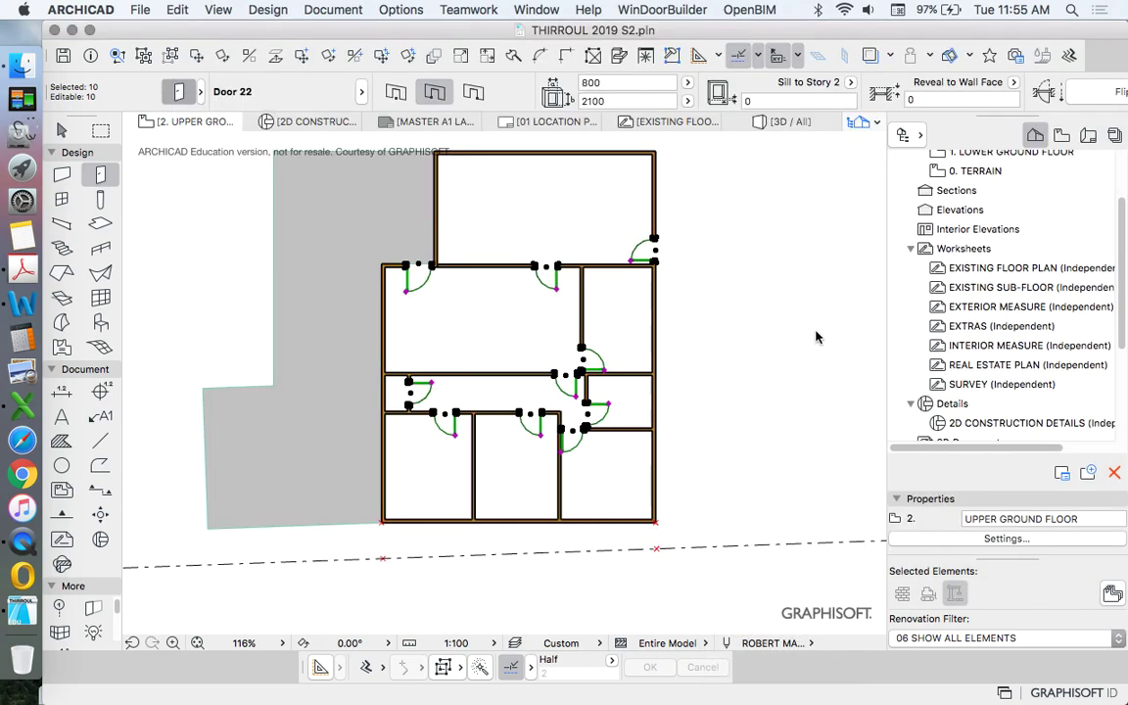
{"action": "key", "text": "super+t"}
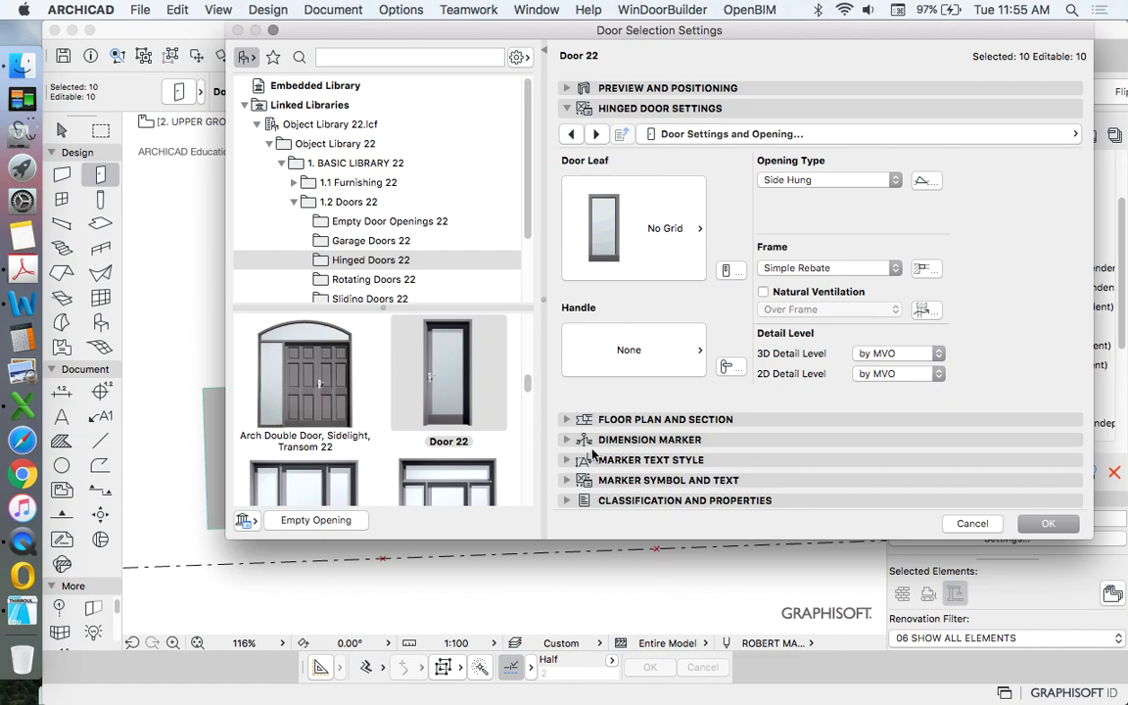
{"action": "left_click", "coordinate": [574, 419]}
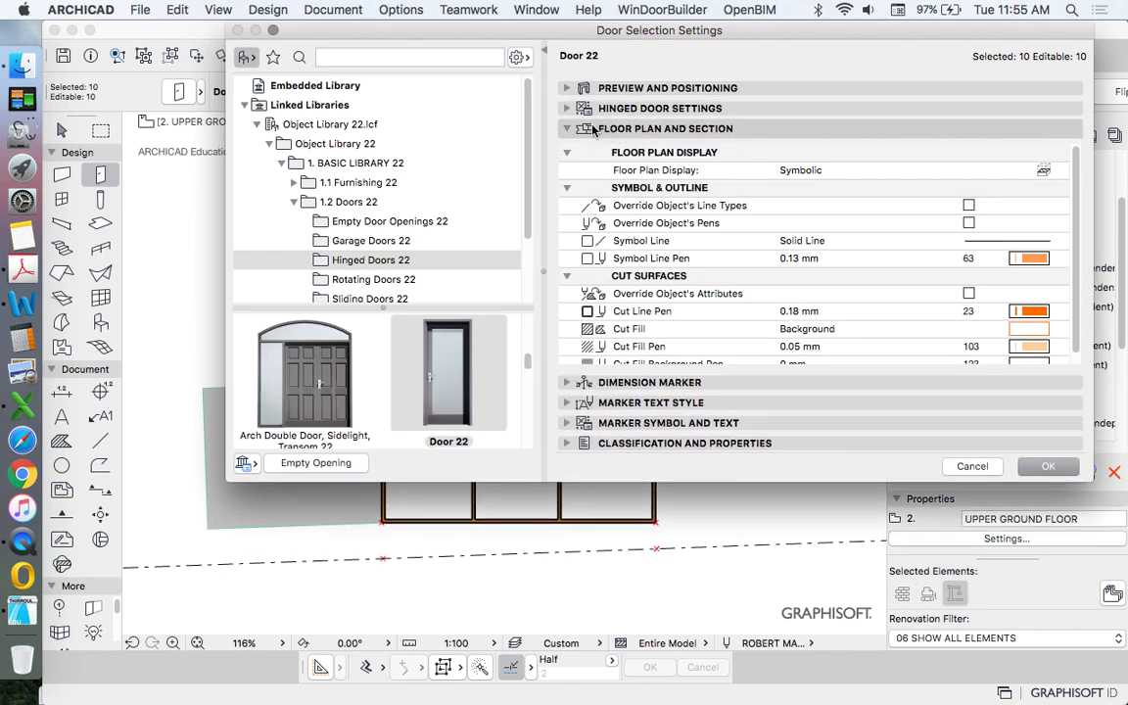
{"action": "scroll", "coordinate": [583, 147], "scroll_direction": "down", "scroll_amount": 1}
{"action": "scroll", "coordinate": [578, 142], "scroll_direction": "up", "scroll_amount": 1}
Turn off the outside casing in the hinged door settings of the selected doors
{"action": "left_click", "coordinate": [573, 109]}
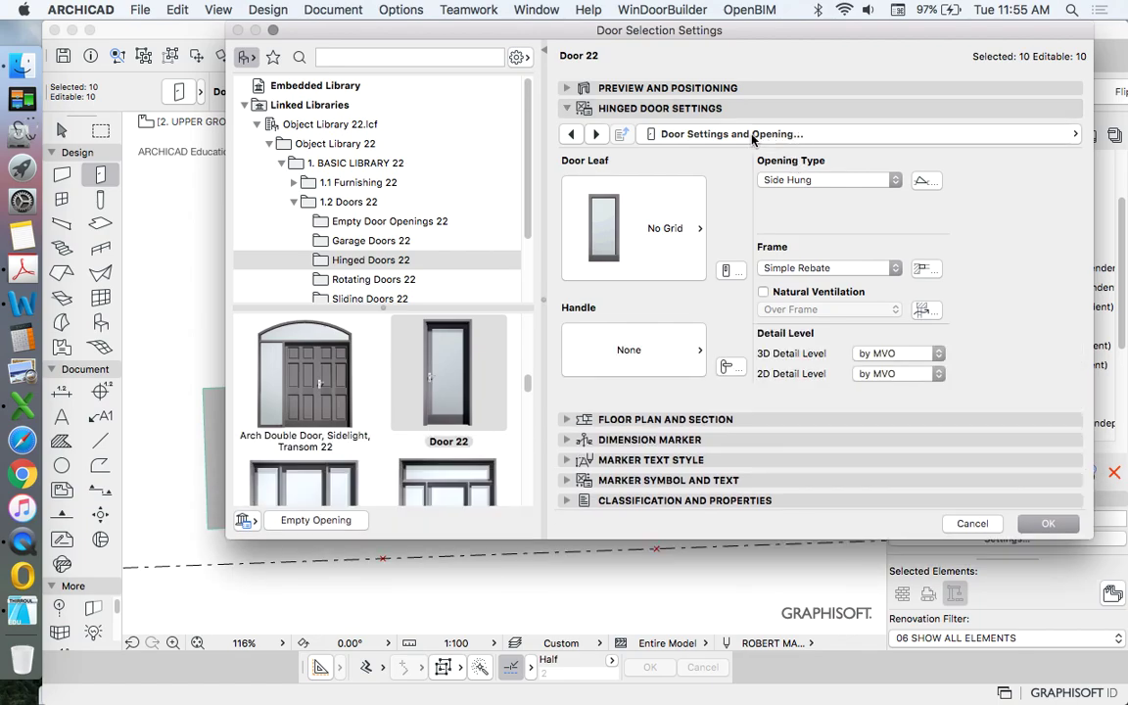
{"action": "left_click", "coordinate": [720, 135]}
{"action": "scroll", "coordinate": [525, 209], "scroll_direction": "down", "scroll_amount": 3}
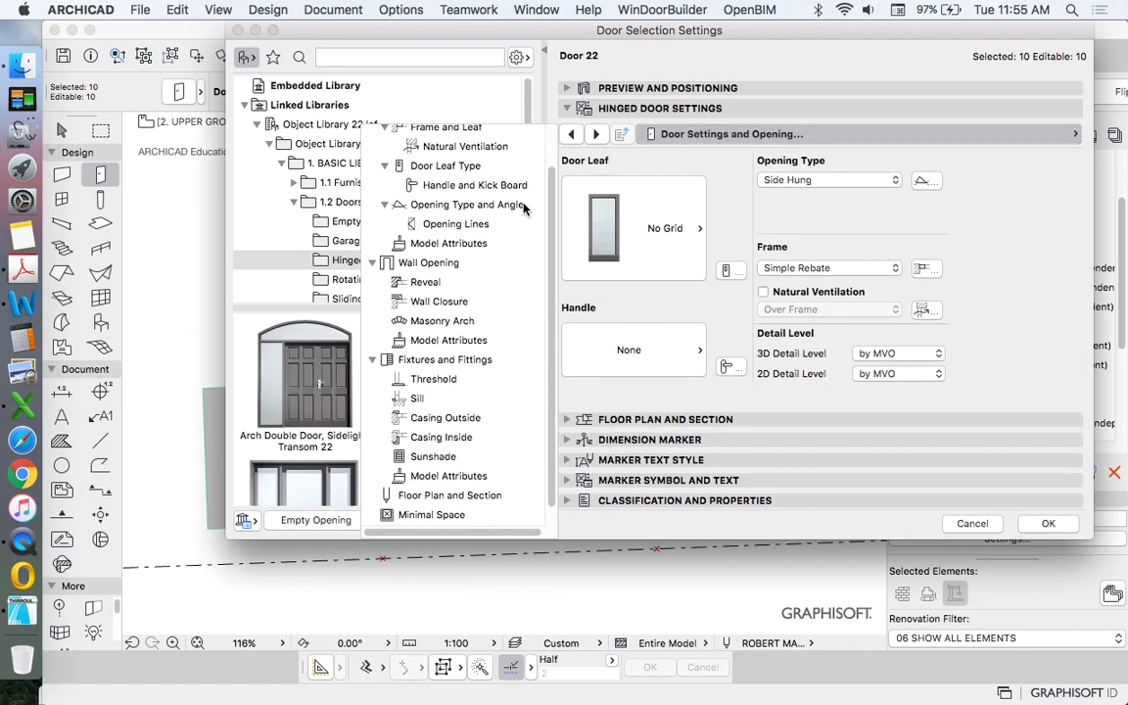
{"action": "scroll", "coordinate": [503, 312], "scroll_direction": "up", "scroll_amount": 3}
{"action": "scroll", "coordinate": [498, 226], "scroll_direction": "down", "scroll_amount": 3}
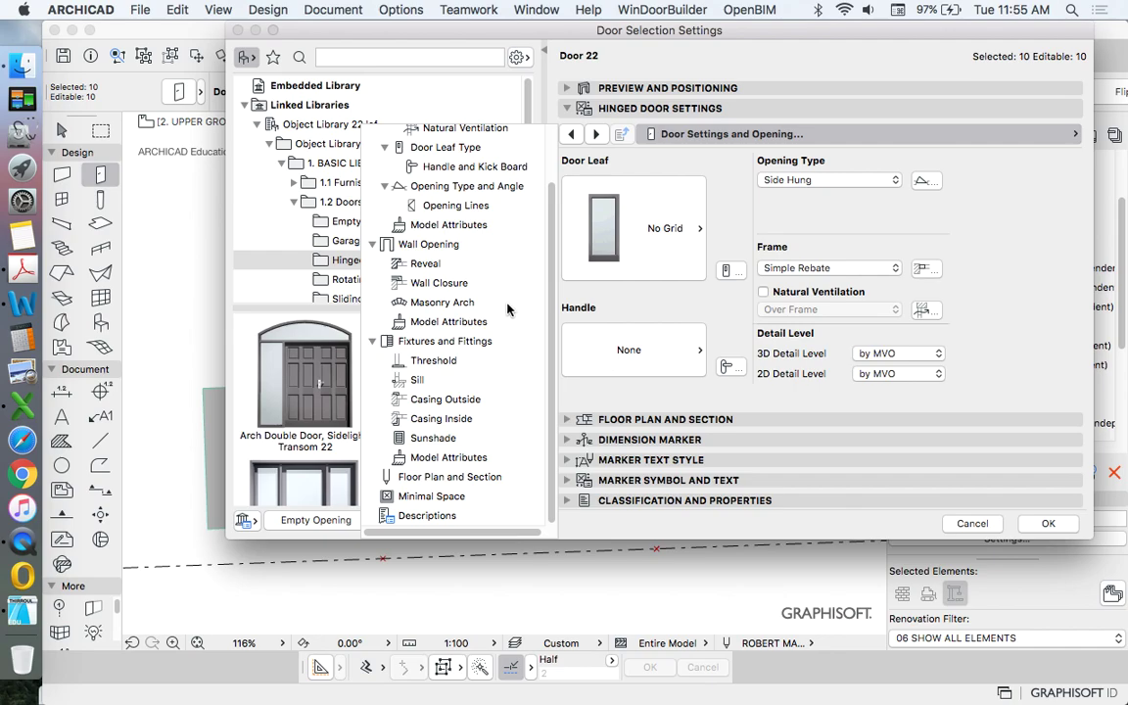
{"action": "scroll", "coordinate": [502, 294], "scroll_direction": "up", "scroll_amount": 3}
{"action": "scroll", "coordinate": [504, 253], "scroll_direction": "down", "scroll_amount": 2}
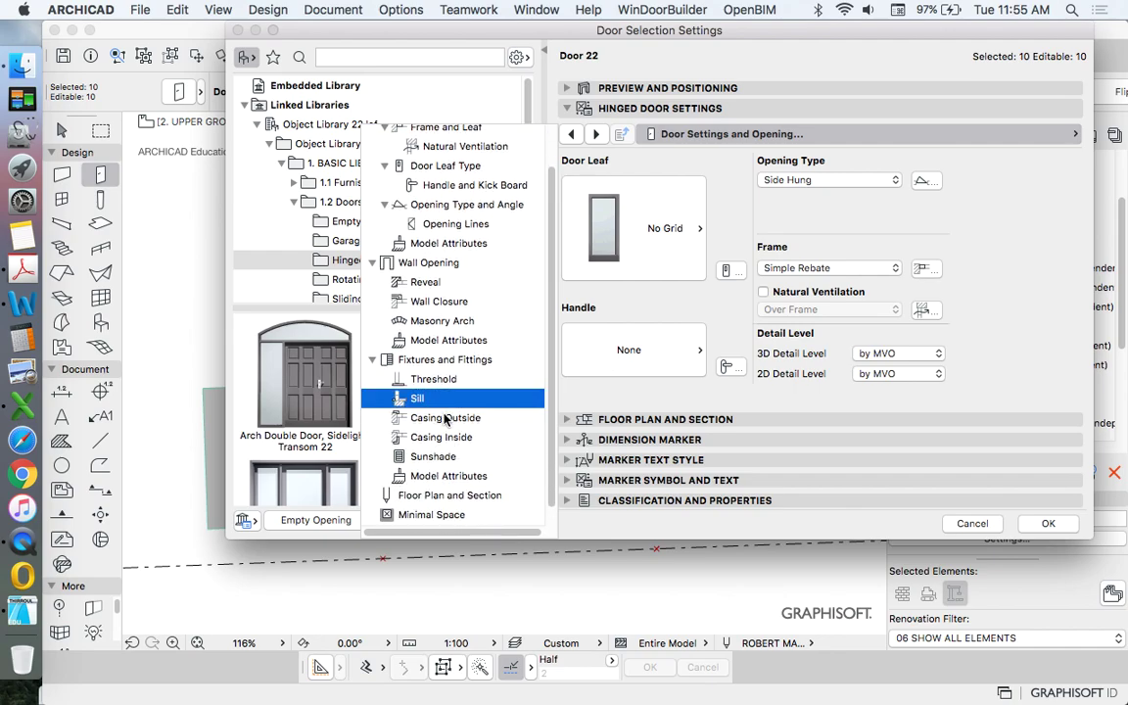
{"action": "left_click", "coordinate": [445, 418]}
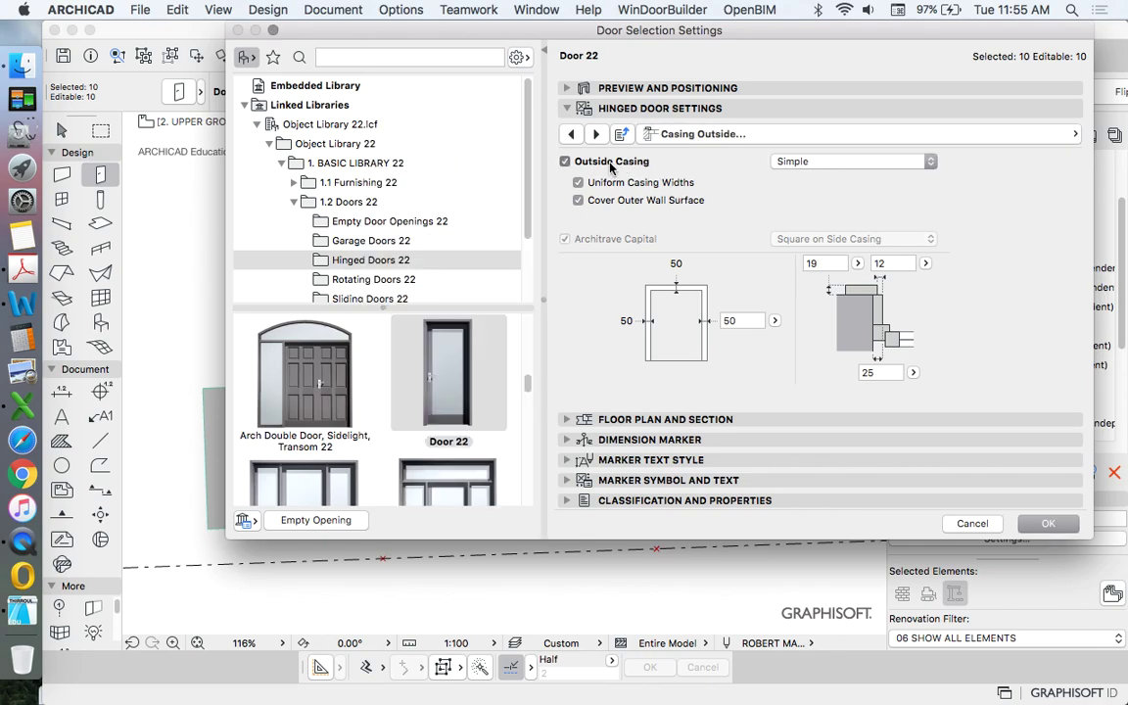
{"action": "left_click", "coordinate": [610, 162]}
Turn off the inside casing for the selected doors and apply the door settings
{"action": "left_click", "coordinate": [690, 133]}
{"action": "scroll", "coordinate": [416, 392], "scroll_direction": "down", "scroll_amount": 2}
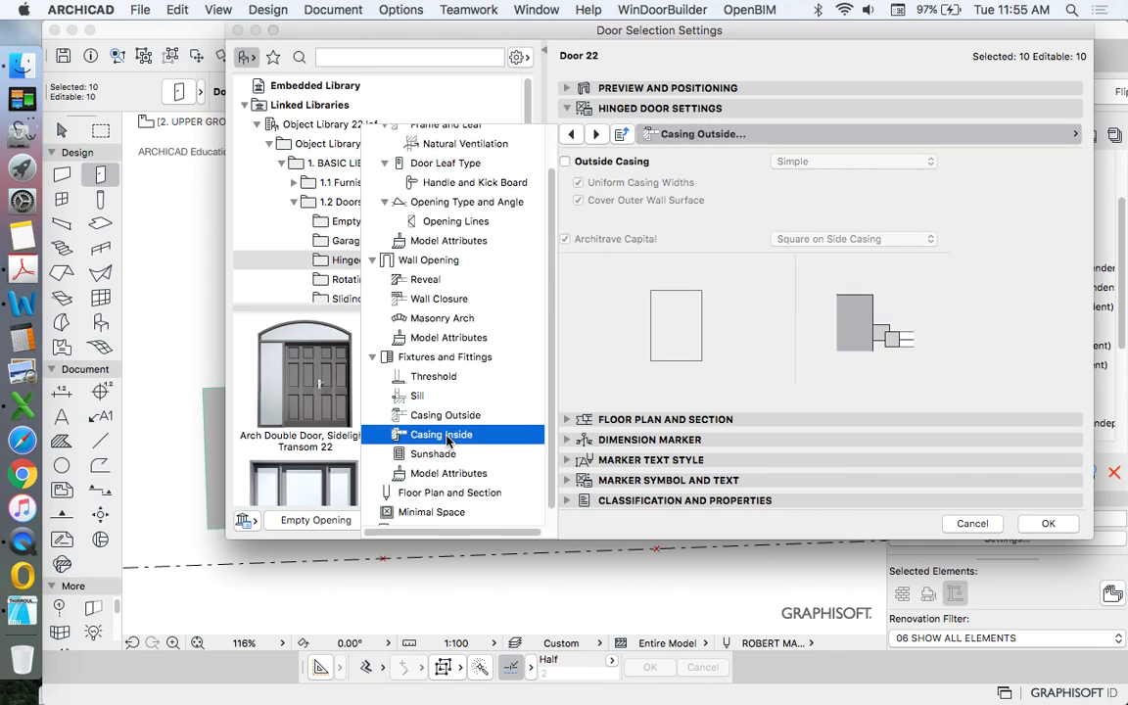
{"action": "left_click", "coordinate": [446, 436]}
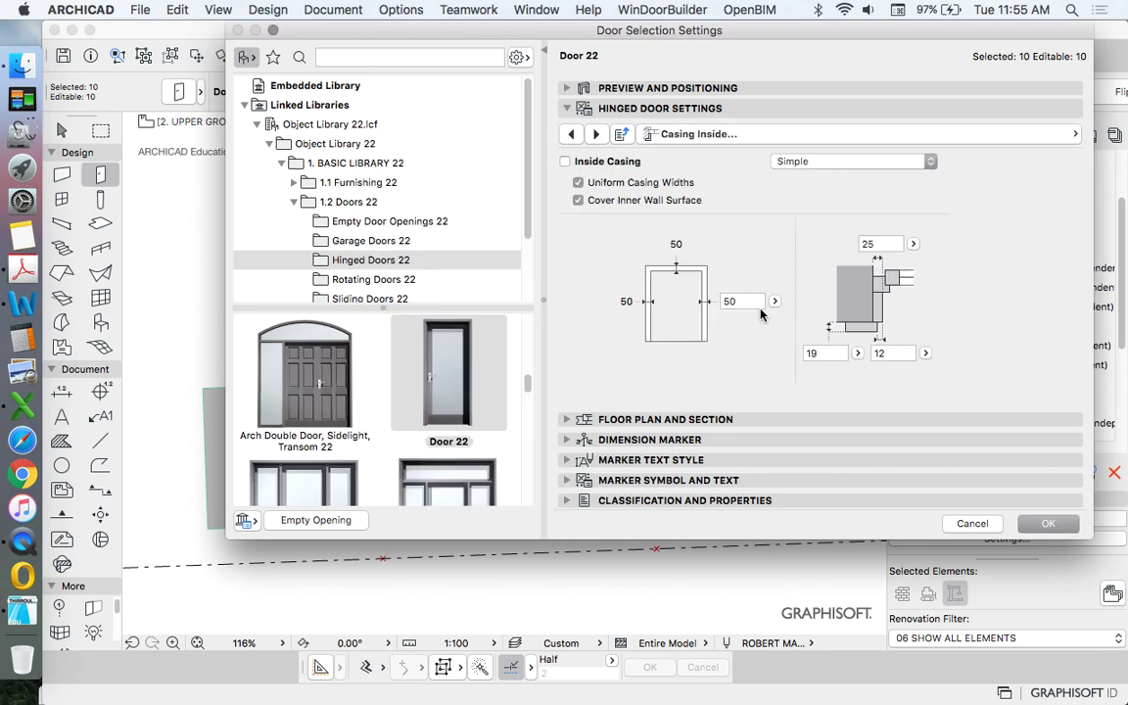
{"action": "left_click", "coordinate": [1048, 523]}
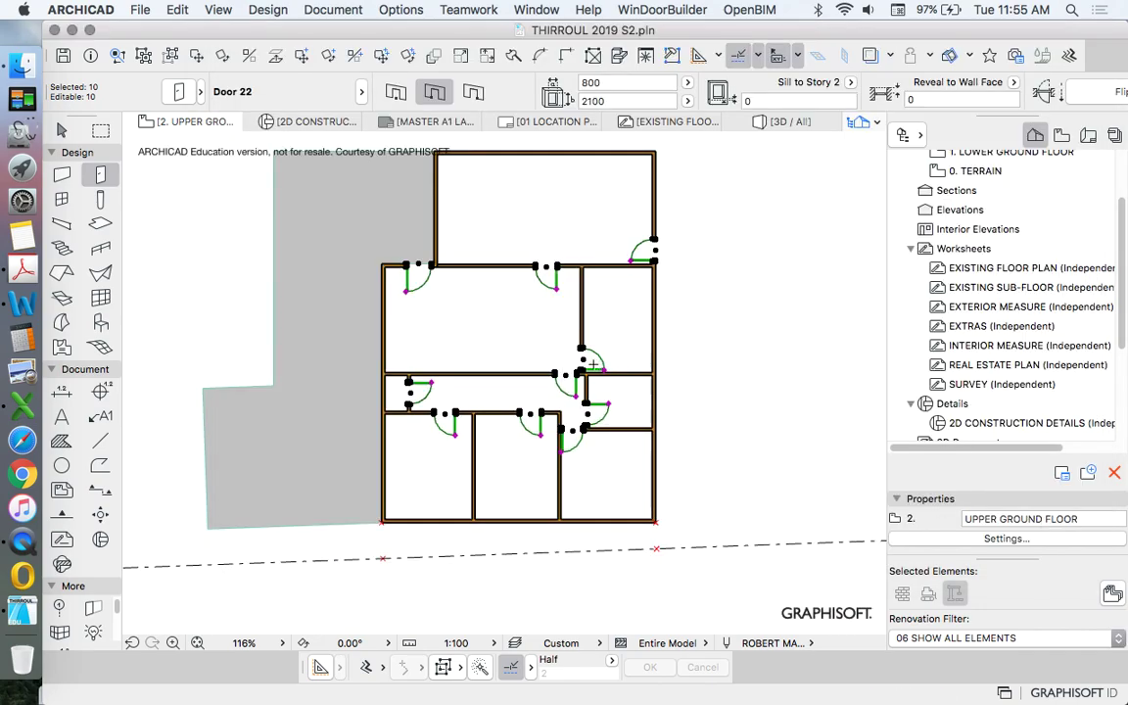
Move the door just above the hallway junction 35 mm farther from the adjoining hallway wall
{"action": "scroll", "coordinate": [575, 402], "scroll_direction": "up", "scroll_amount": 10}
{"action": "scroll", "coordinate": [589, 310], "scroll_direction": "down", "scroll_amount": 5}
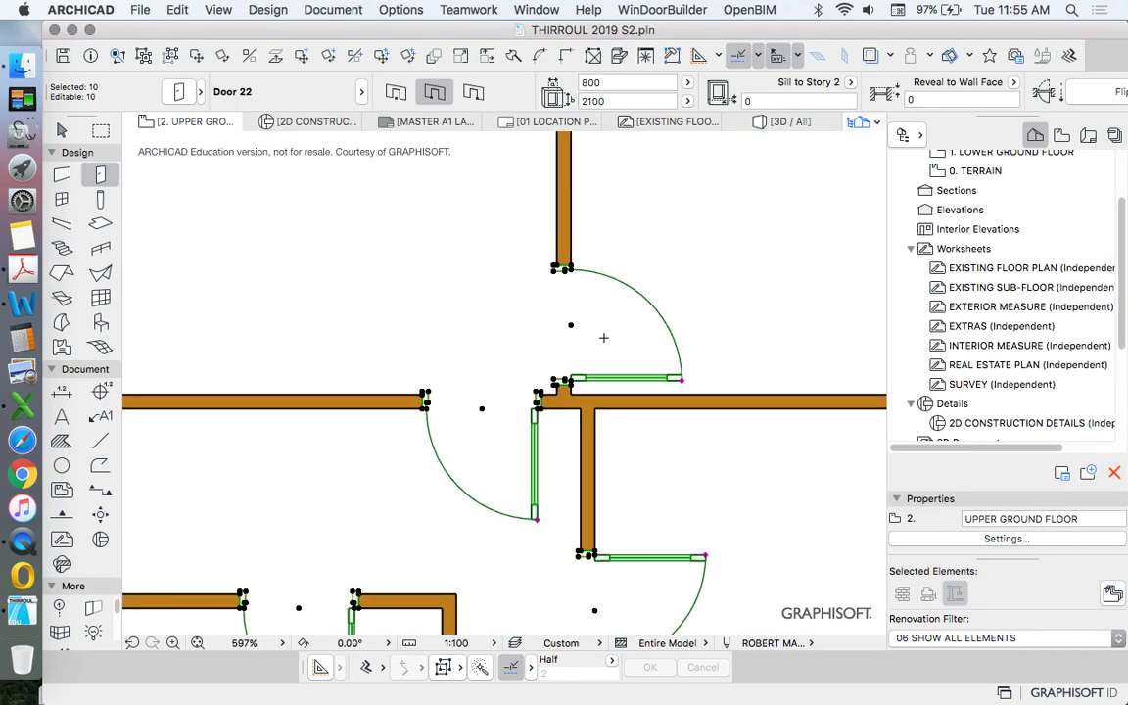
{"action": "key", "text": "Escape"}
{"action": "scroll", "coordinate": [592, 307], "scroll_direction": "up", "scroll_amount": 8}
{"action": "scroll", "coordinate": [582, 426], "scroll_direction": "down", "scroll_amount": 5}
{"action": "scroll", "coordinate": [583, 426], "scroll_direction": "up", "scroll_amount": 6}
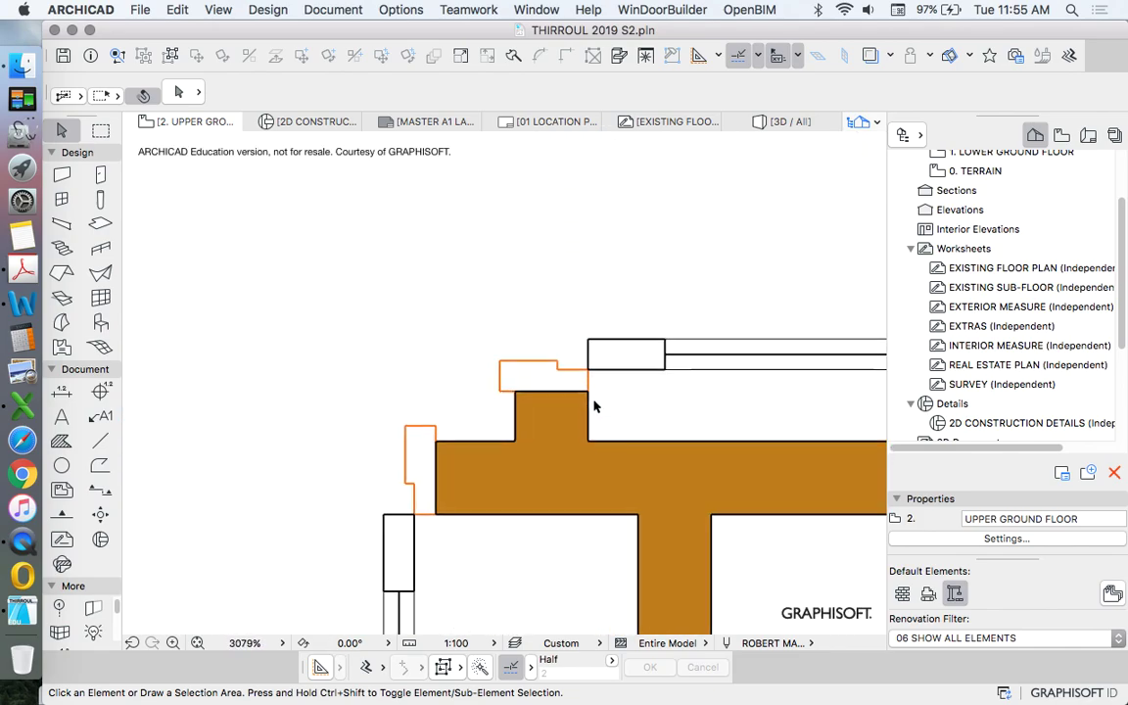
{"action": "left_click", "coordinate": [585, 393]}
{"action": "left_click_drag", "start_coordinate": [587, 391], "coordinate": [595, 285]}
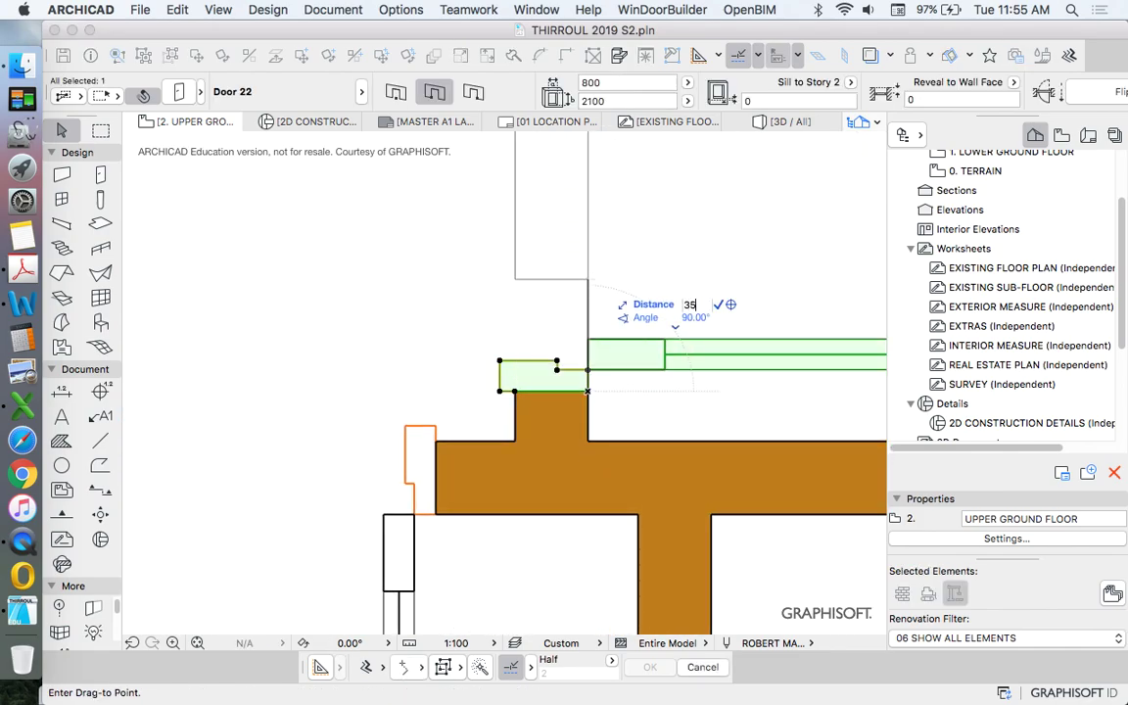
{"action": "left_click", "coordinate": [592, 259]}
Measure the wall stub between the moved door's opening and the adjoining hallway wall
{"action": "left_click_drag", "start_coordinate": [587, 364], "coordinate": [588, 460]}
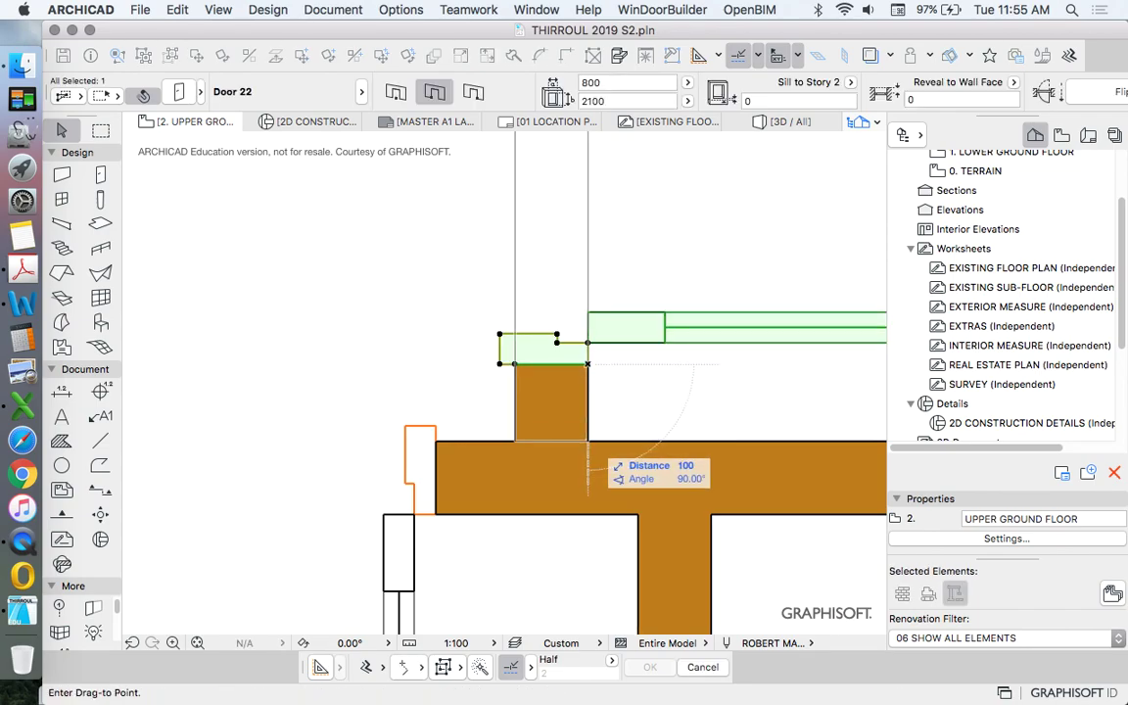
{"action": "scroll", "coordinate": [520, 444], "scroll_direction": "down", "scroll_amount": 4}
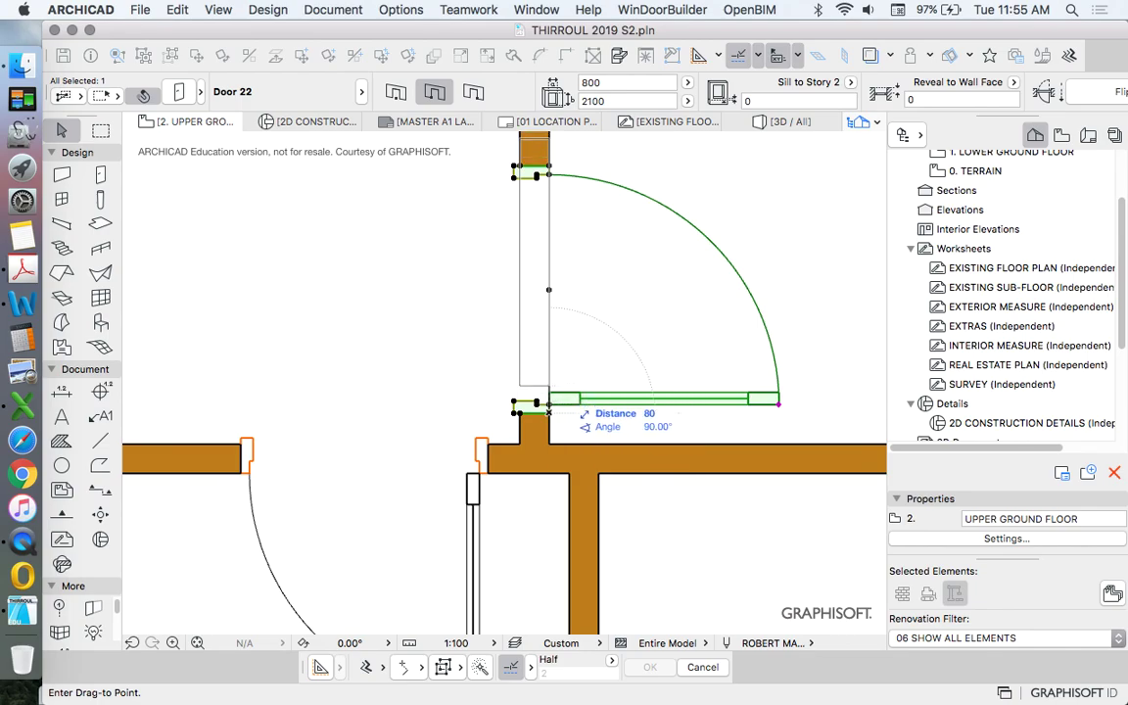
{"action": "left_click", "coordinate": [548, 411]}
{"action": "scroll", "coordinate": [556, 446], "scroll_direction": "up", "scroll_amount": 3}
{"action": "left_click", "coordinate": [558, 461]}
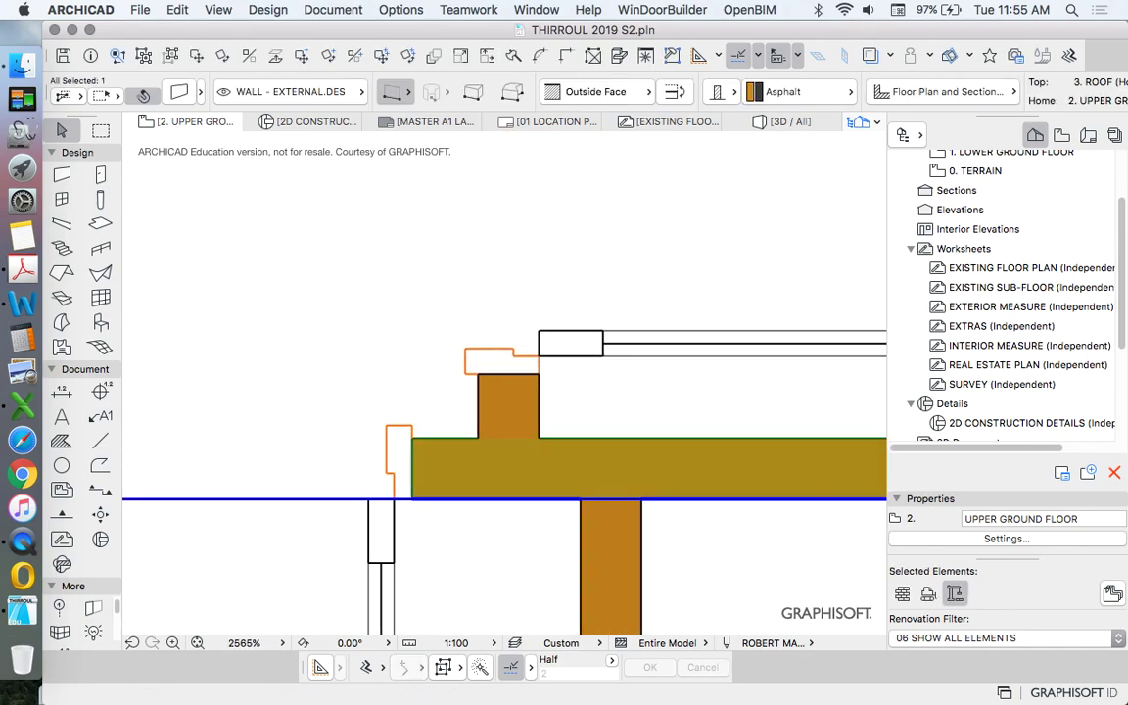
{"action": "key", "text": "Escape"}
{"action": "scroll", "coordinate": [548, 413], "scroll_direction": "down", "scroll_amount": 3}
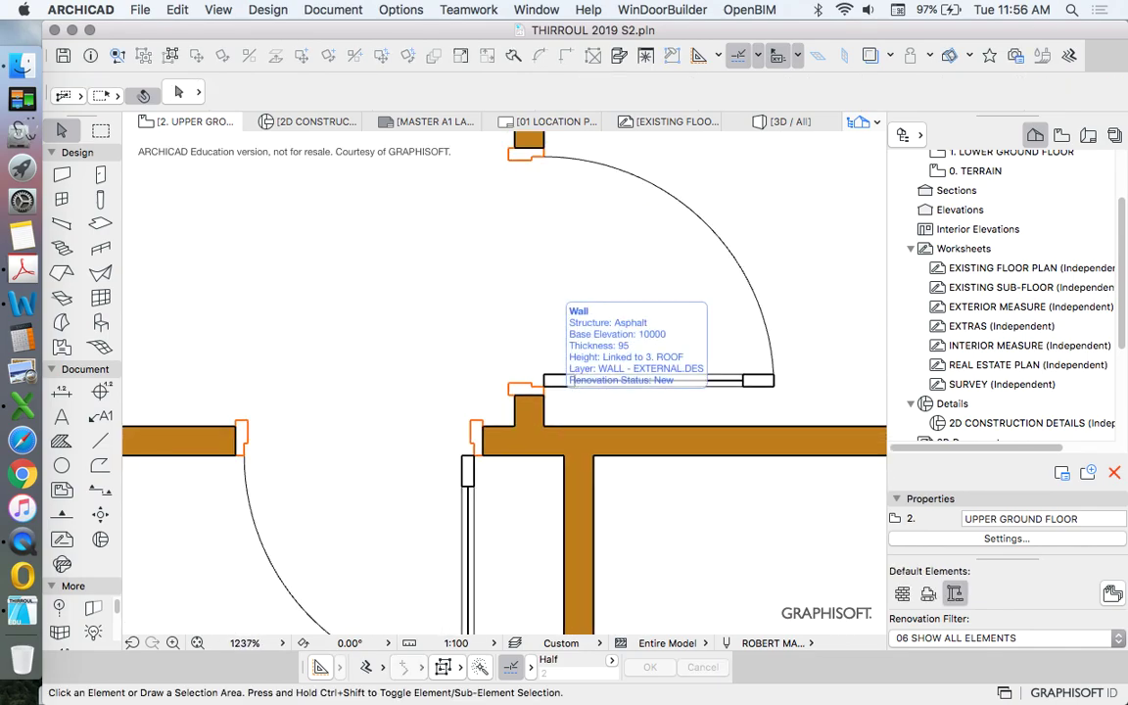
Turn the trace reference back on and move the top room's outer-wall door about 198 mm upward to match the traced door
{"action": "scroll", "coordinate": [549, 411], "scroll_direction": "down", "scroll_amount": 10}
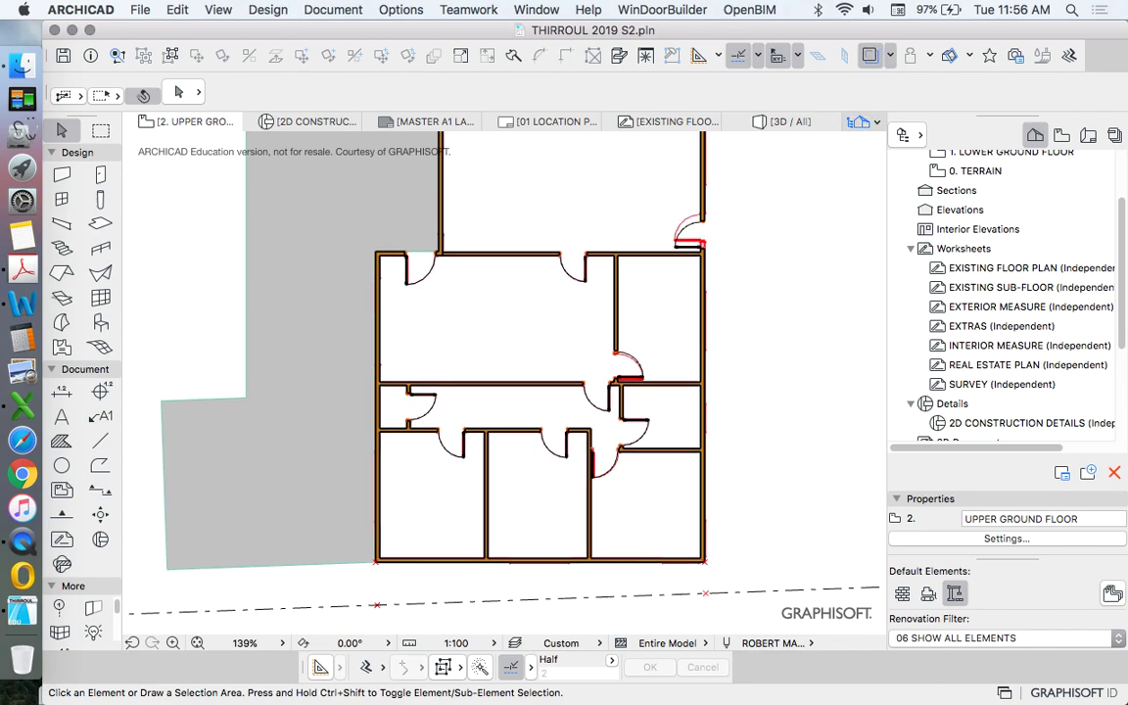
{"action": "scroll", "coordinate": [762, 213], "scroll_direction": "up", "scroll_amount": 5}
{"action": "scroll", "coordinate": [667, 240], "scroll_direction": "up", "scroll_amount": 5}
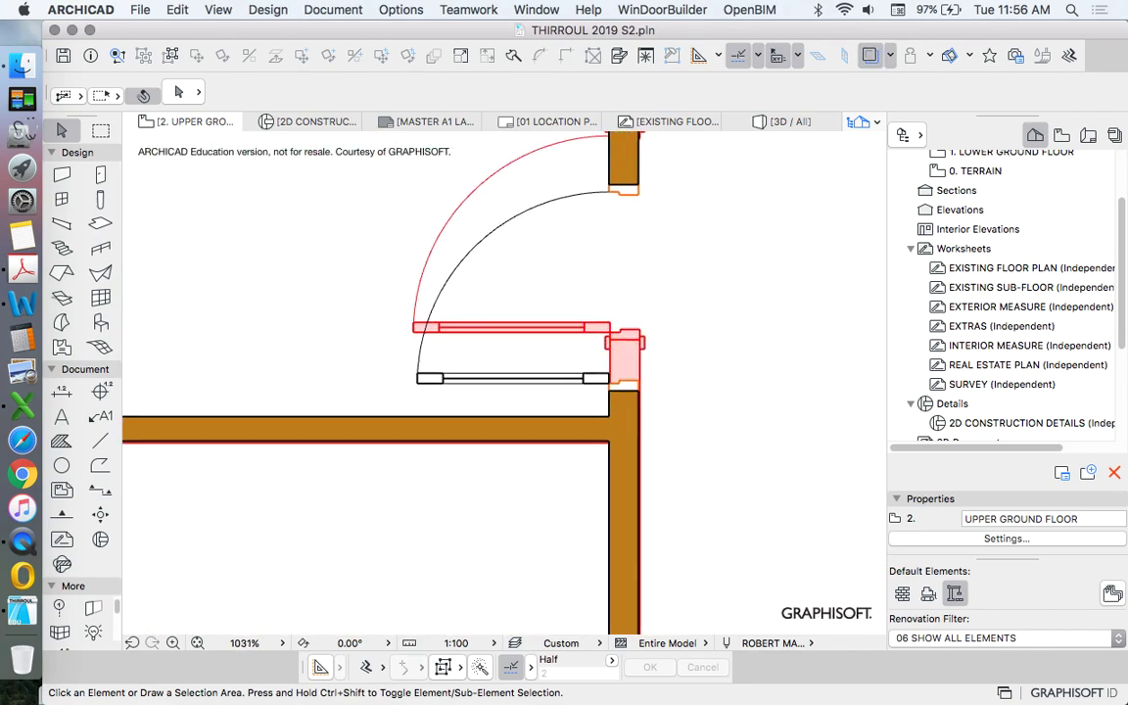
{"action": "left_click_drag", "start_coordinate": [618, 331], "coordinate": [619, 382]}
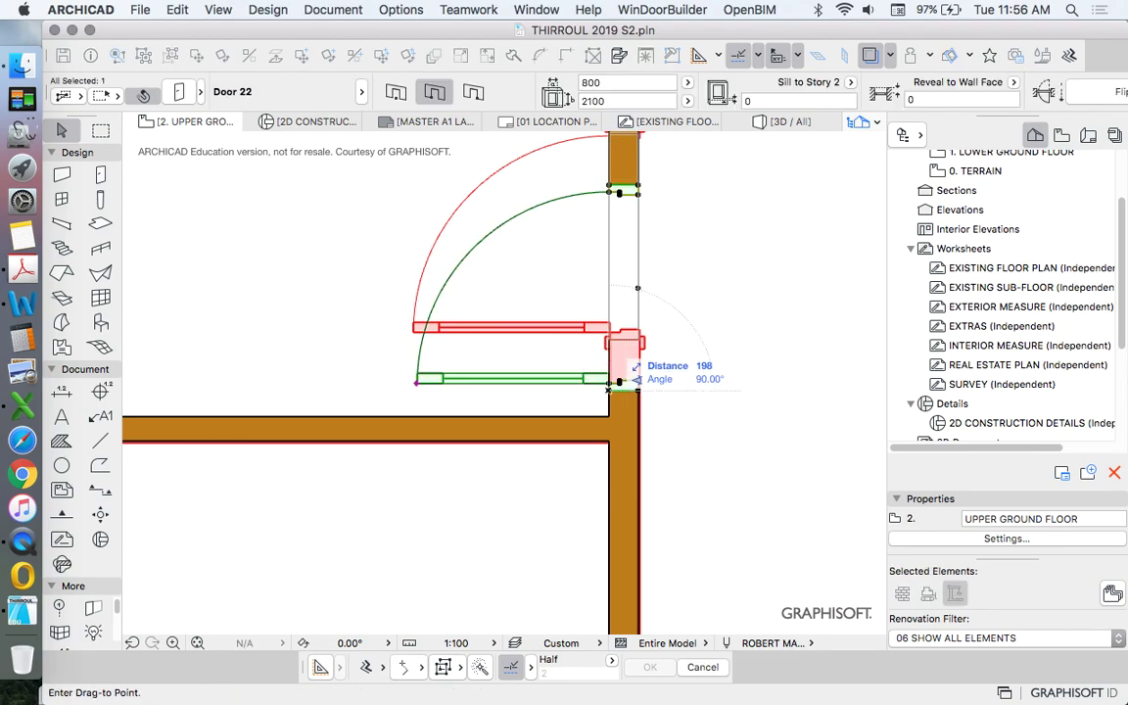
{"action": "key", "text": "Escape"}
{"action": "key", "text": "Escape"}
Examine the door layout across the whole upper ground floor, comparing it with and without the trace reference
{"action": "scroll", "coordinate": [607, 323], "scroll_direction": "down", "scroll_amount": 15}
{"action": "scroll", "coordinate": [666, 235], "scroll_direction": "up", "scroll_amount": 6}
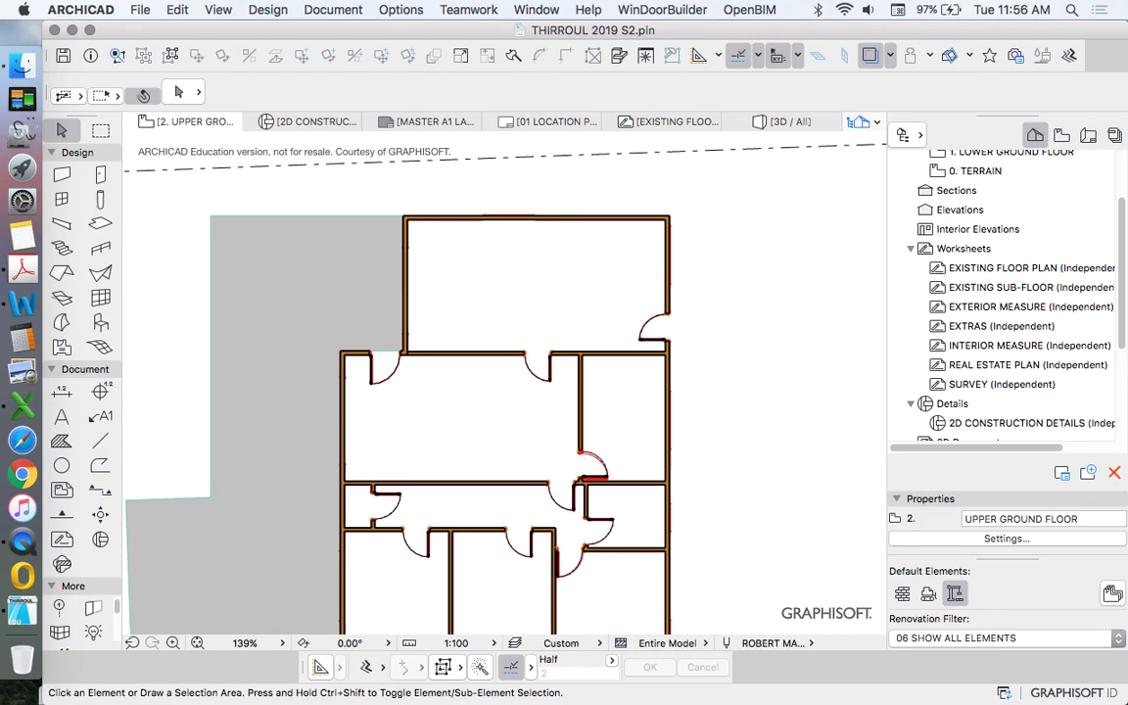
{"action": "scroll", "coordinate": [577, 263], "scroll_direction": "down", "scroll_amount": 6}
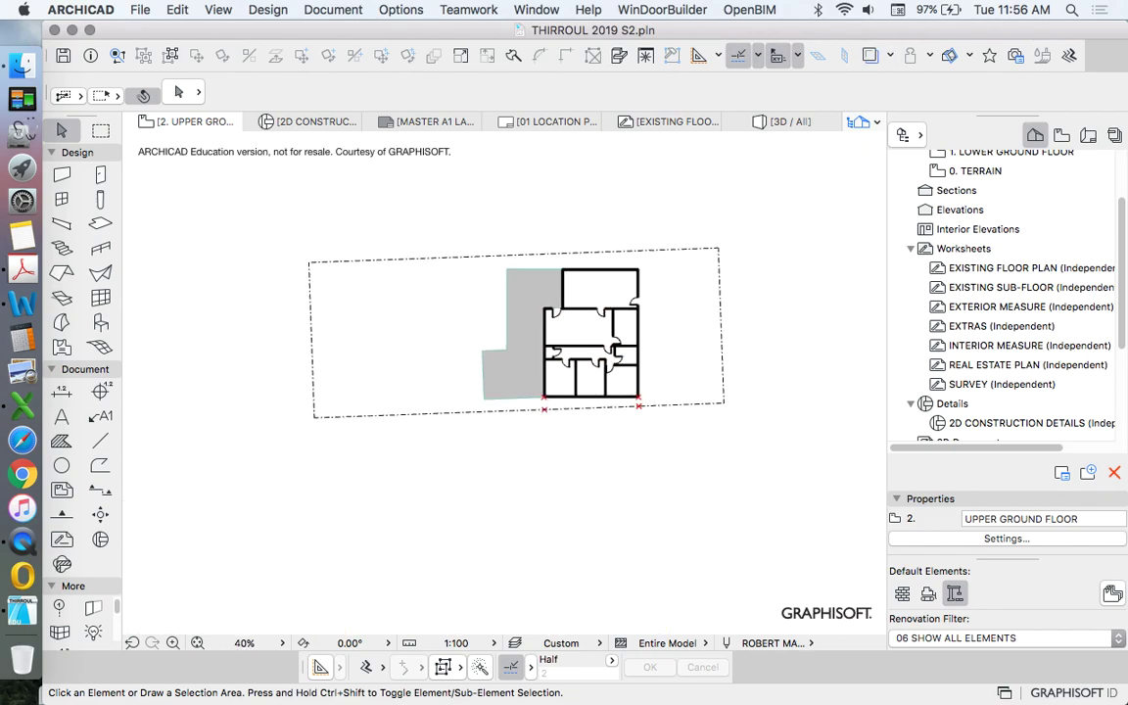
{"action": "scroll", "coordinate": [577, 262], "scroll_direction": "up", "scroll_amount": 2}
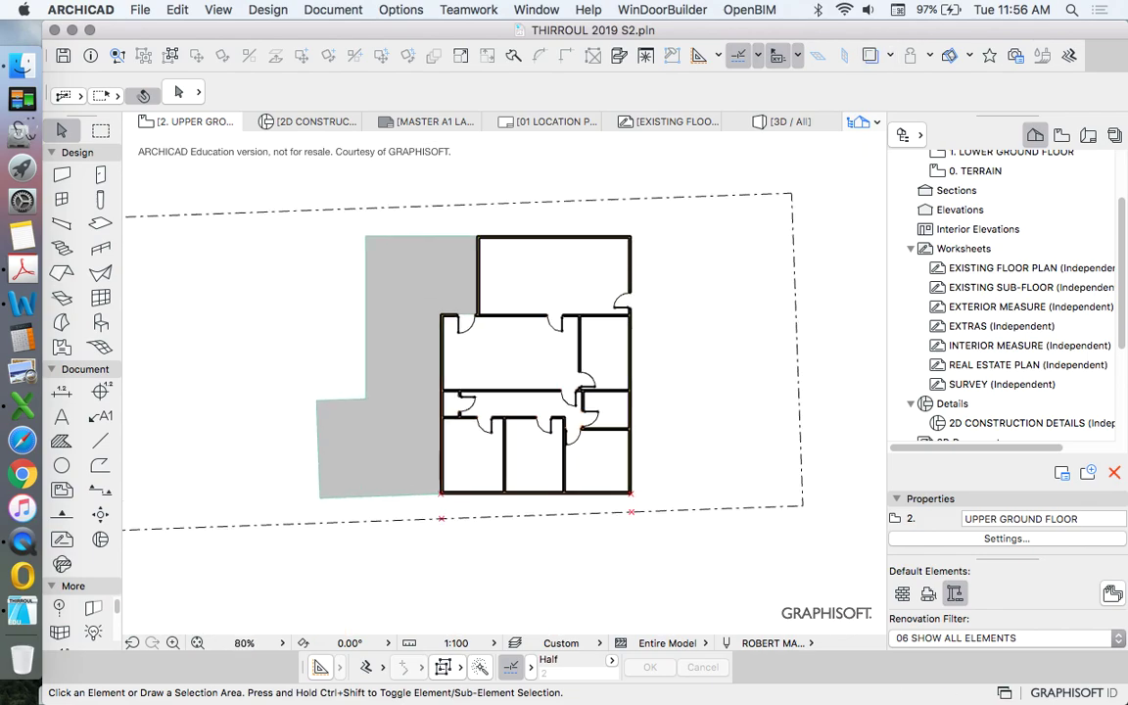
{"action": "scroll", "coordinate": [798, 515], "scroll_direction": "up", "scroll_amount": 2}
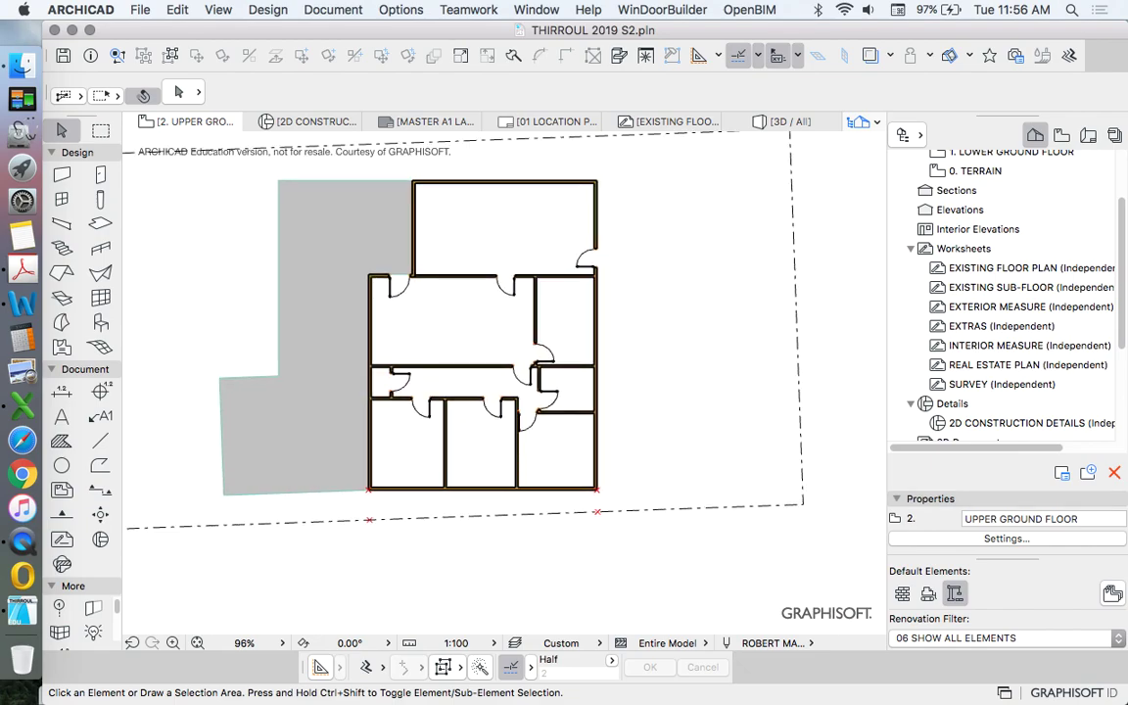
{"action": "scroll", "coordinate": [405, 180], "scroll_direction": "up", "scroll_amount": 4}
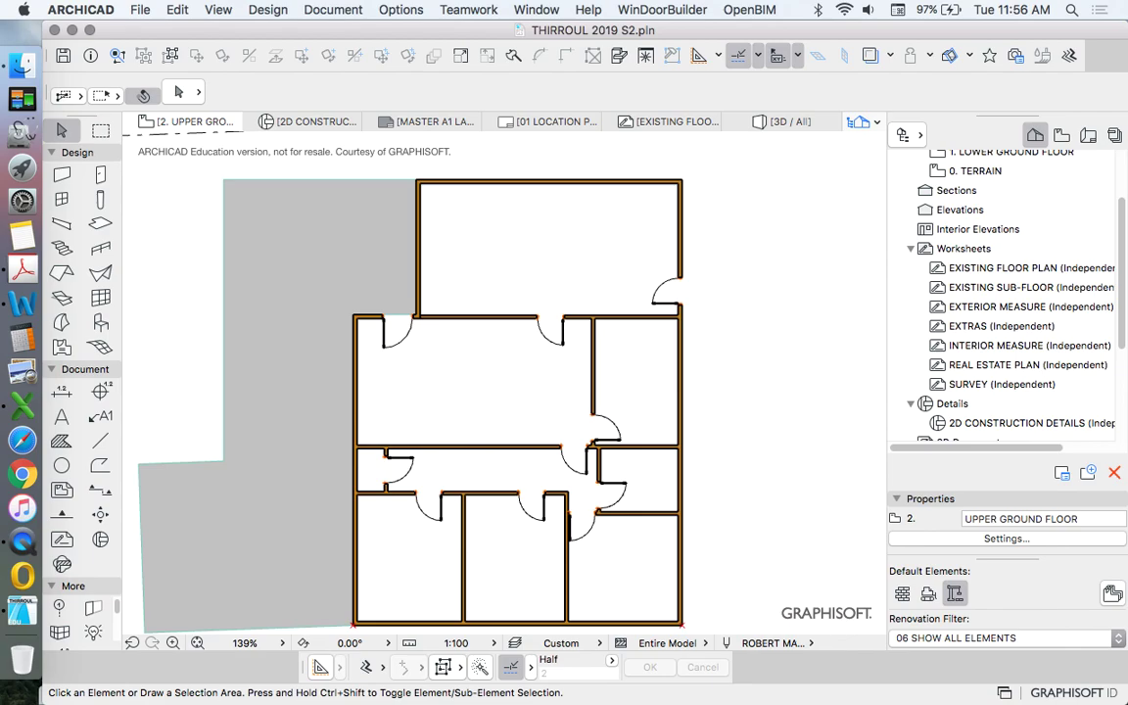
{"action": "scroll", "coordinate": [501, 188], "scroll_direction": "down", "scroll_amount": 4}
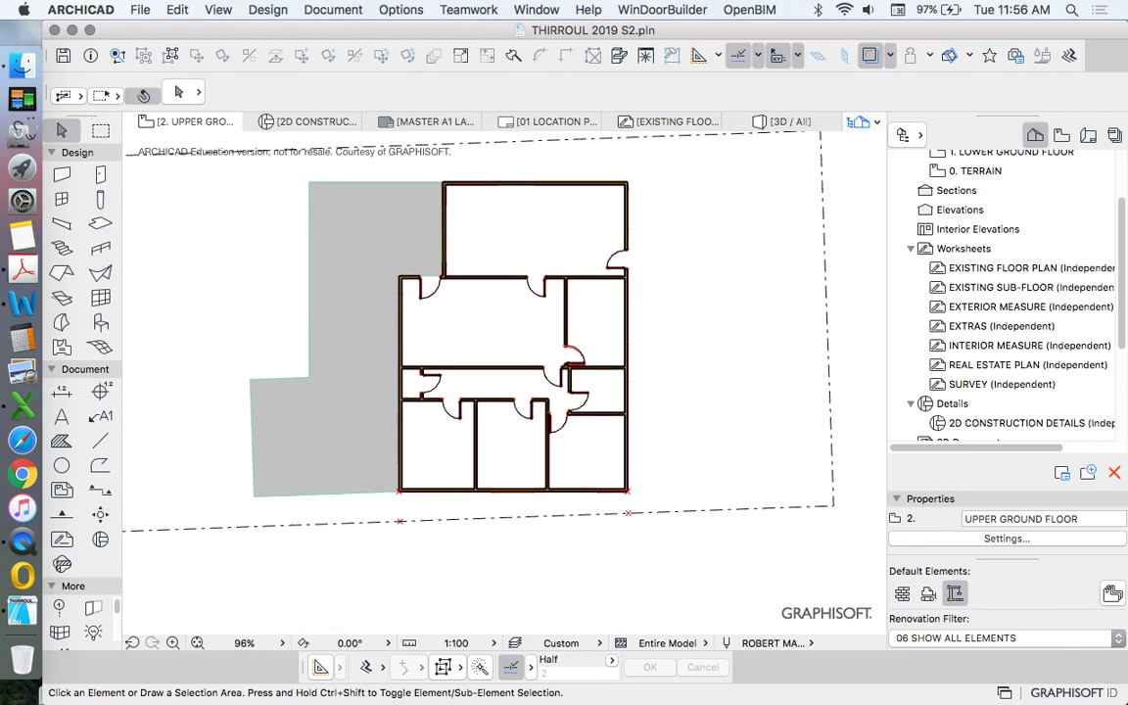
{"action": "scroll", "coordinate": [548, 342], "scroll_direction": "down", "scroll_amount": 3}
{"action": "scroll", "coordinate": [567, 323], "scroll_direction": "up", "scroll_amount": 5}
{"action": "scroll", "coordinate": [499, 372], "scroll_direction": "down", "scroll_amount": 4}
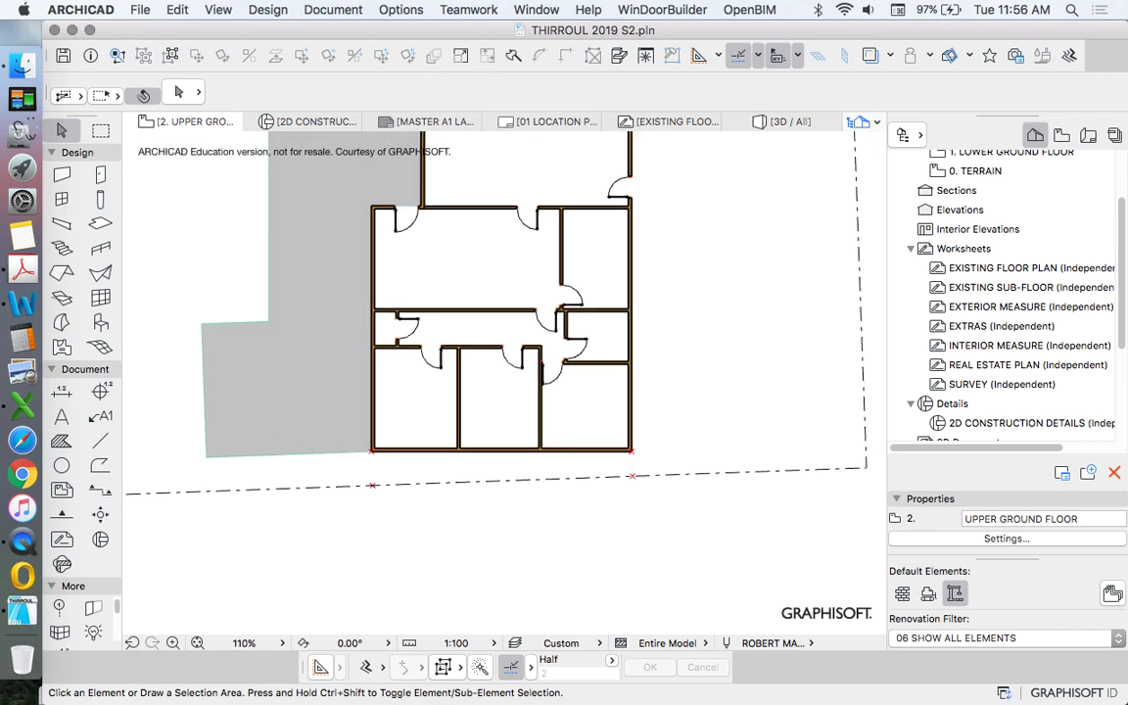
{"action": "scroll", "coordinate": [499, 372], "scroll_direction": "up", "scroll_amount": 4}
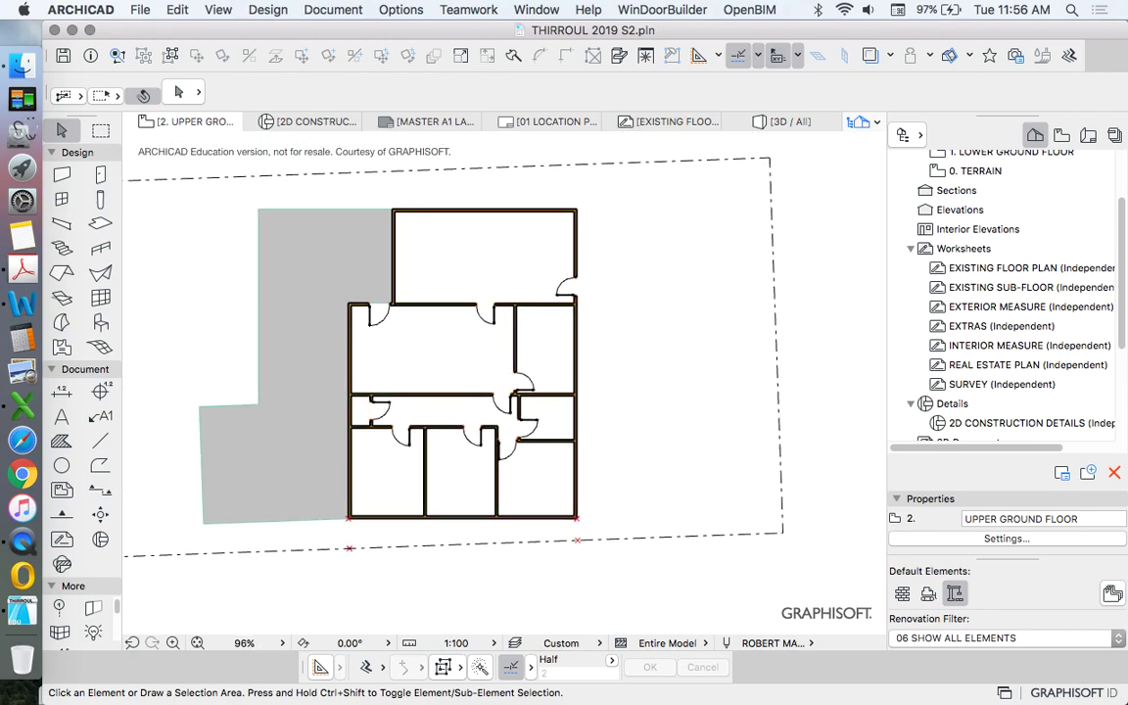
{"action": "scroll", "coordinate": [587, 231], "scroll_direction": "down", "scroll_amount": 3}
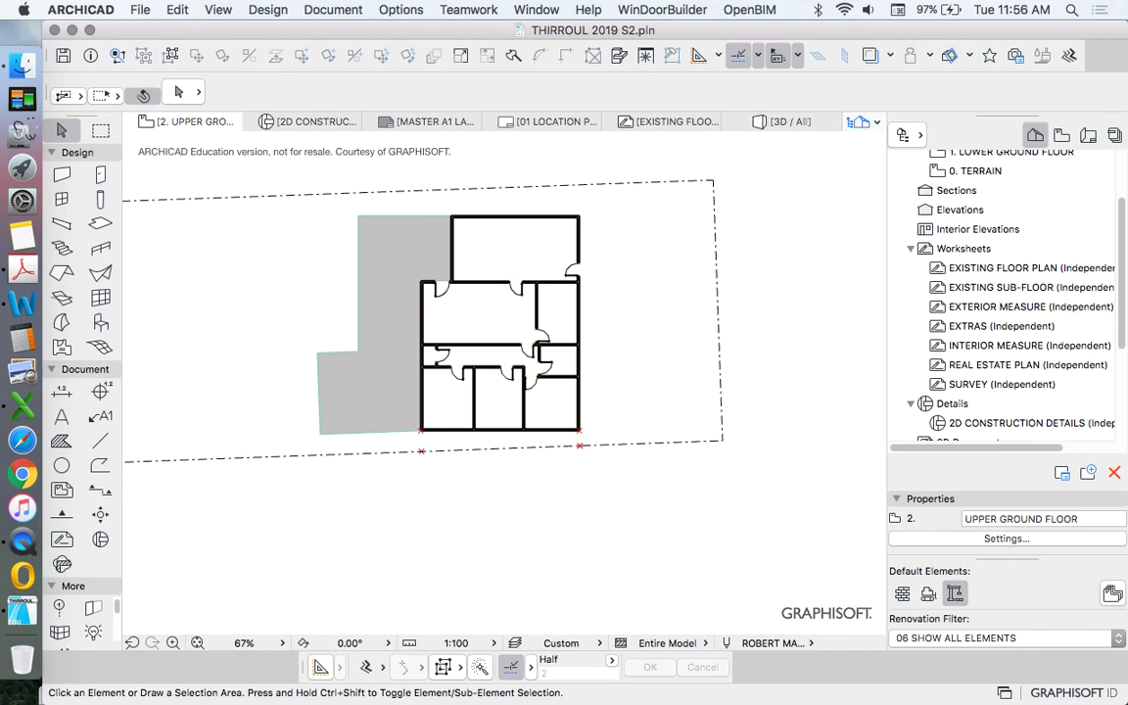
{"action": "scroll", "coordinate": [499, 342], "scroll_direction": "up", "scroll_amount": 2}
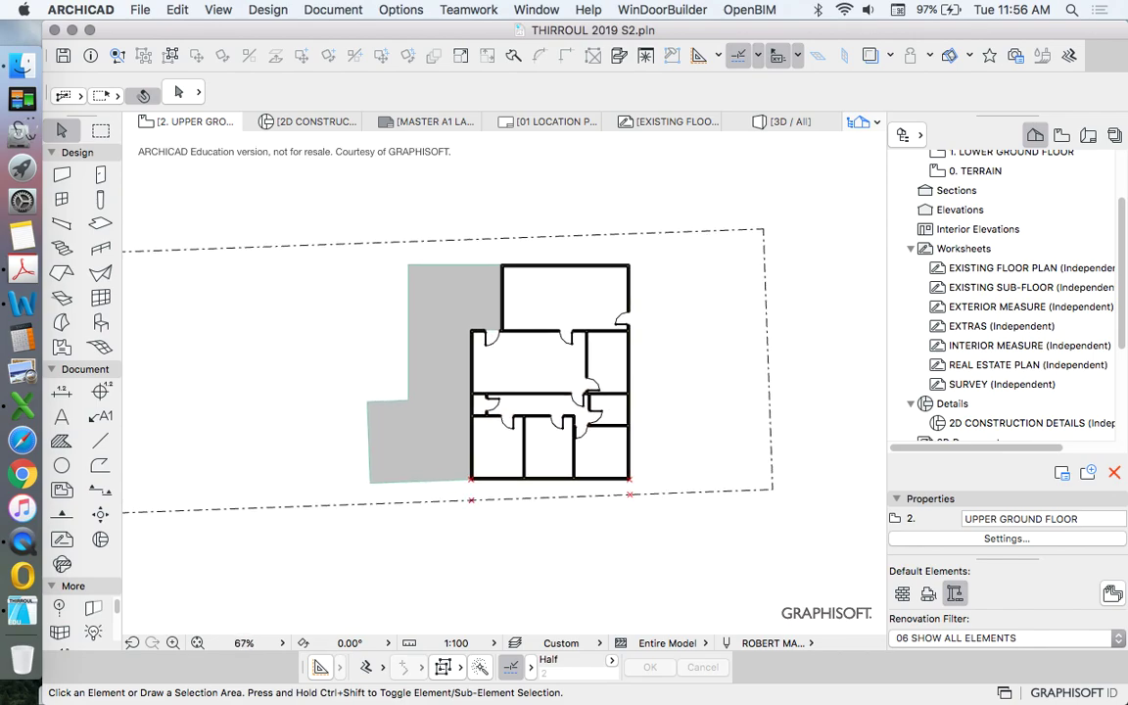